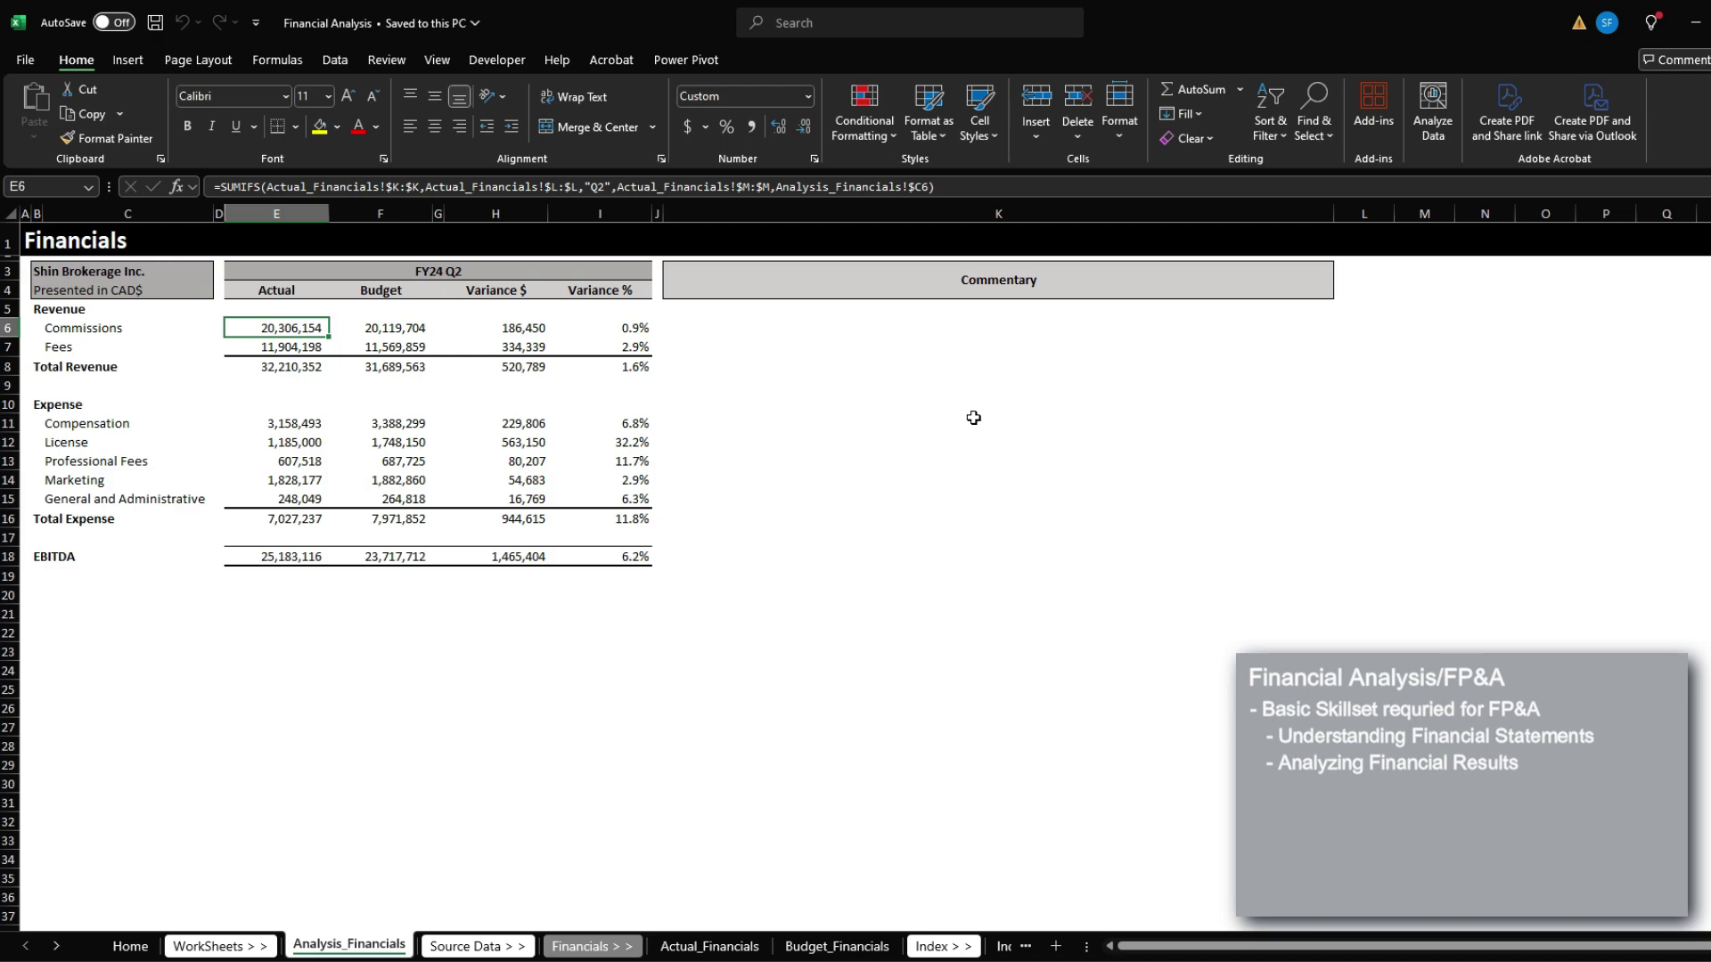
- Highlight the reference statement's figures, header rows and whole table in turn
left_click_drag(272, 330, 620, 542)
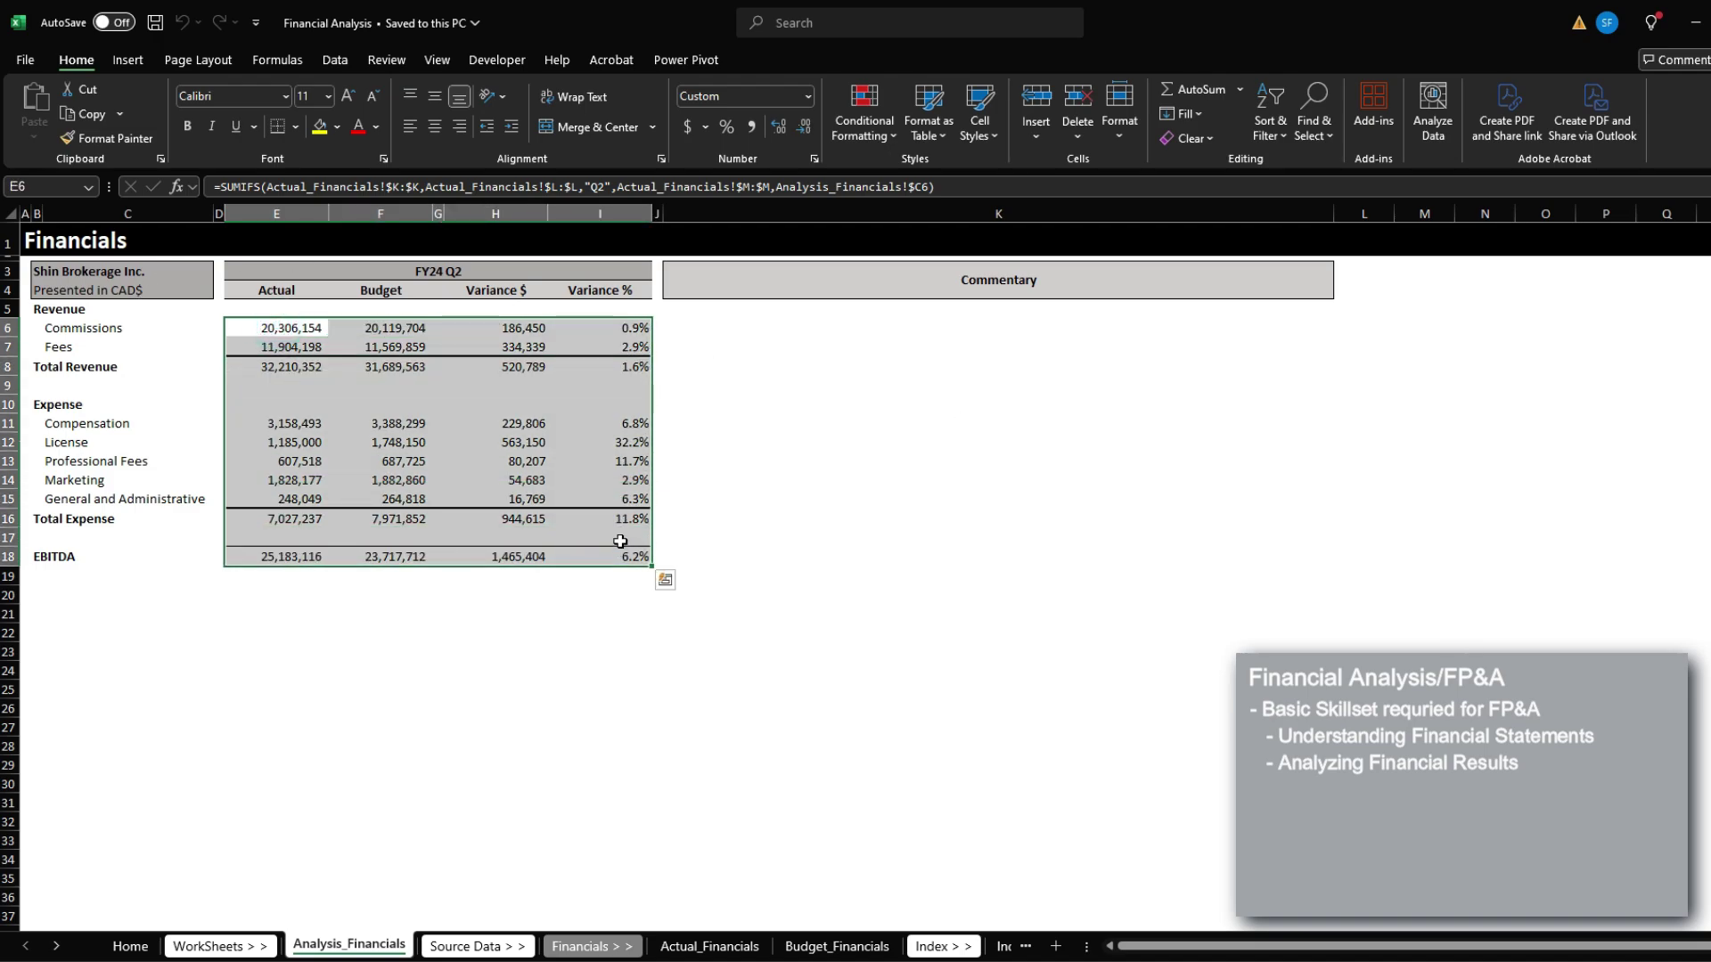
left_click(625, 530)
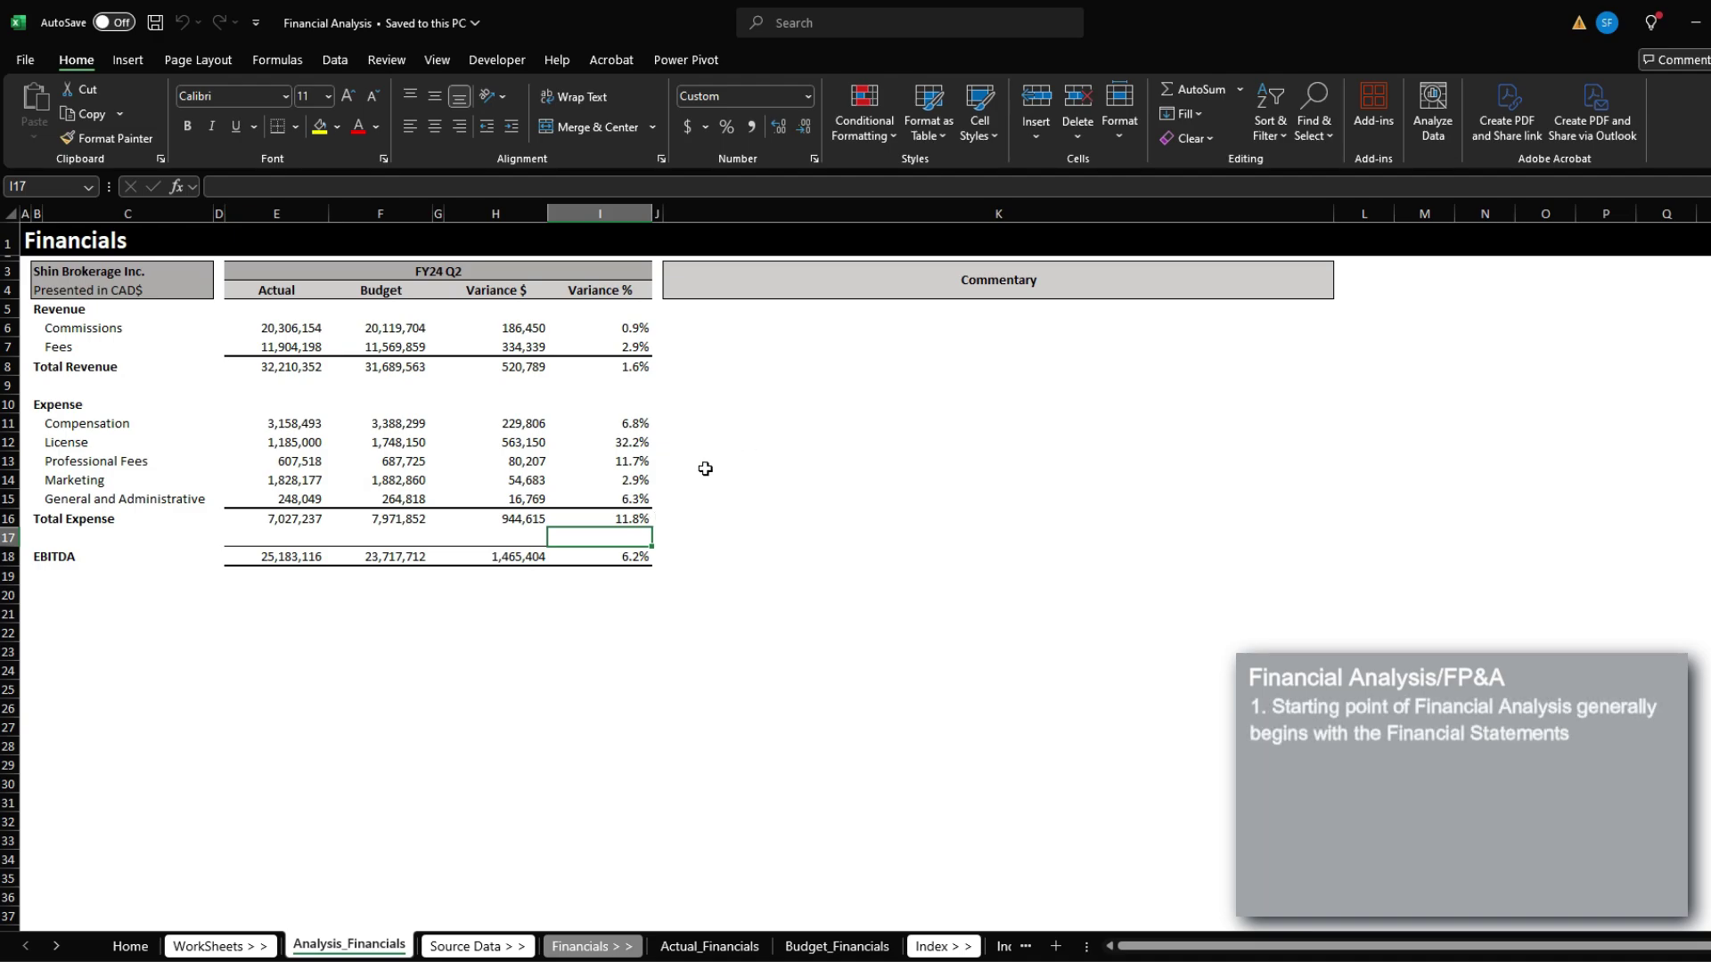
left_click_drag(55, 280, 606, 289)
left_click(736, 385)
left_click_drag(35, 278, 623, 558)
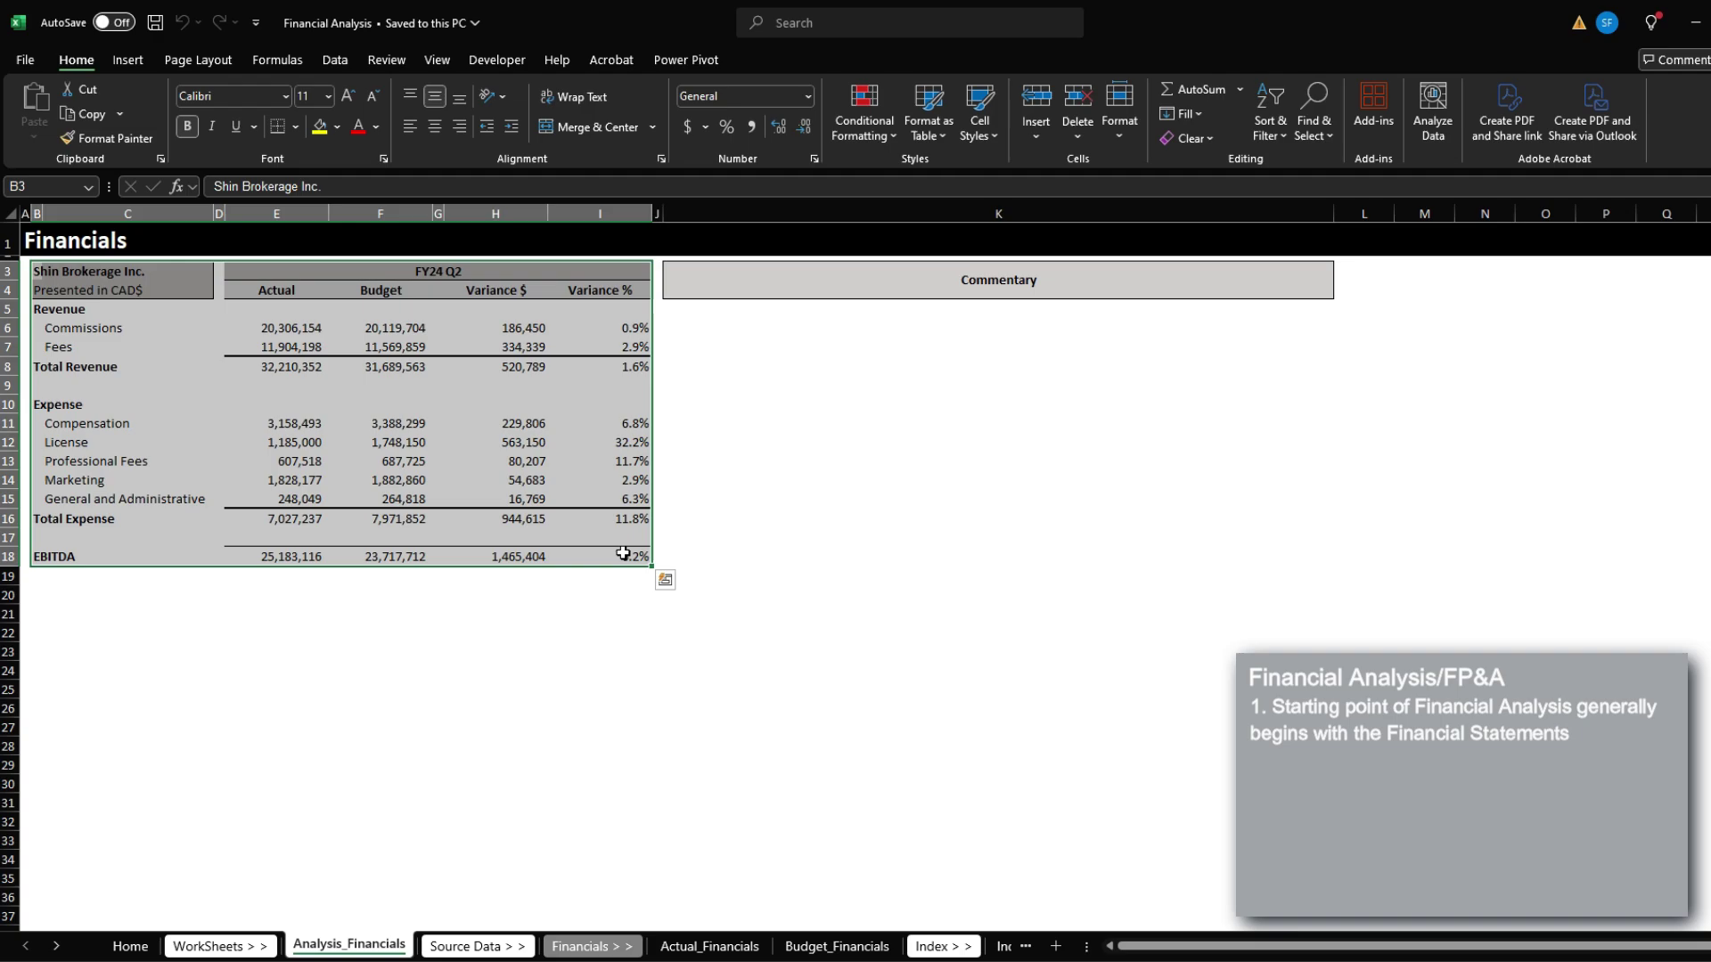
left_click(623, 554)
- Point out the Revenue, Total Revenue, Expense and EBITDA lines of the reference layout
left_click(45, 312)
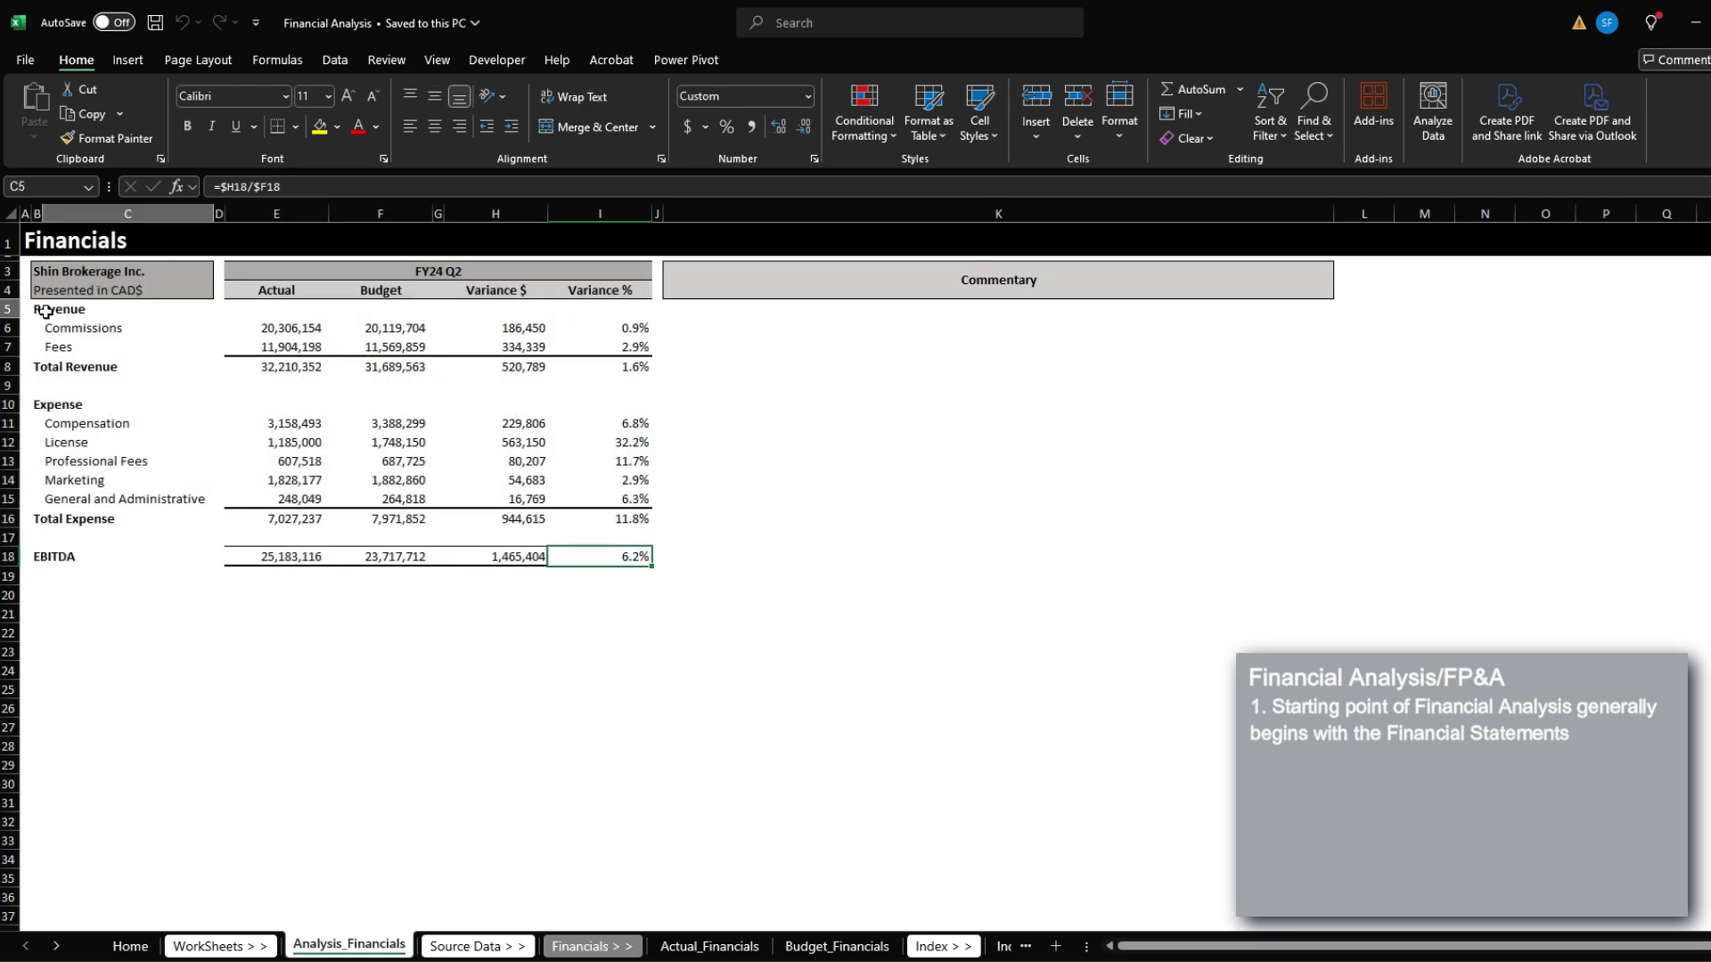
left_click(62, 367)
left_click(45, 405)
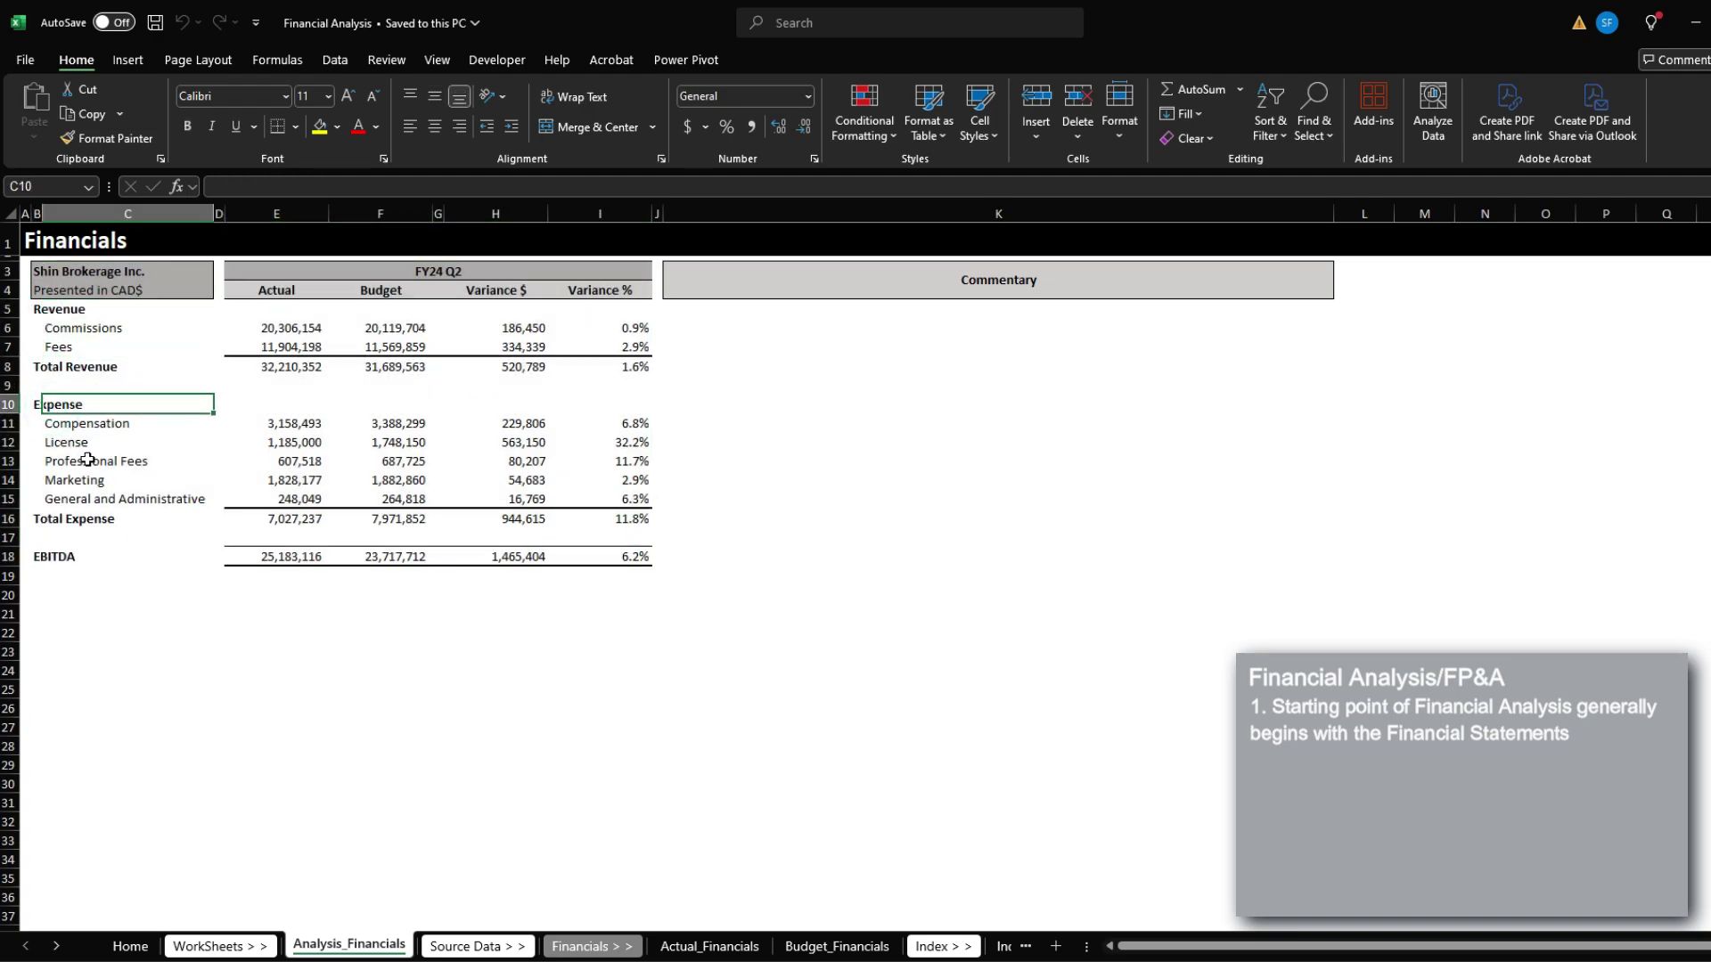
left_click(53, 557)
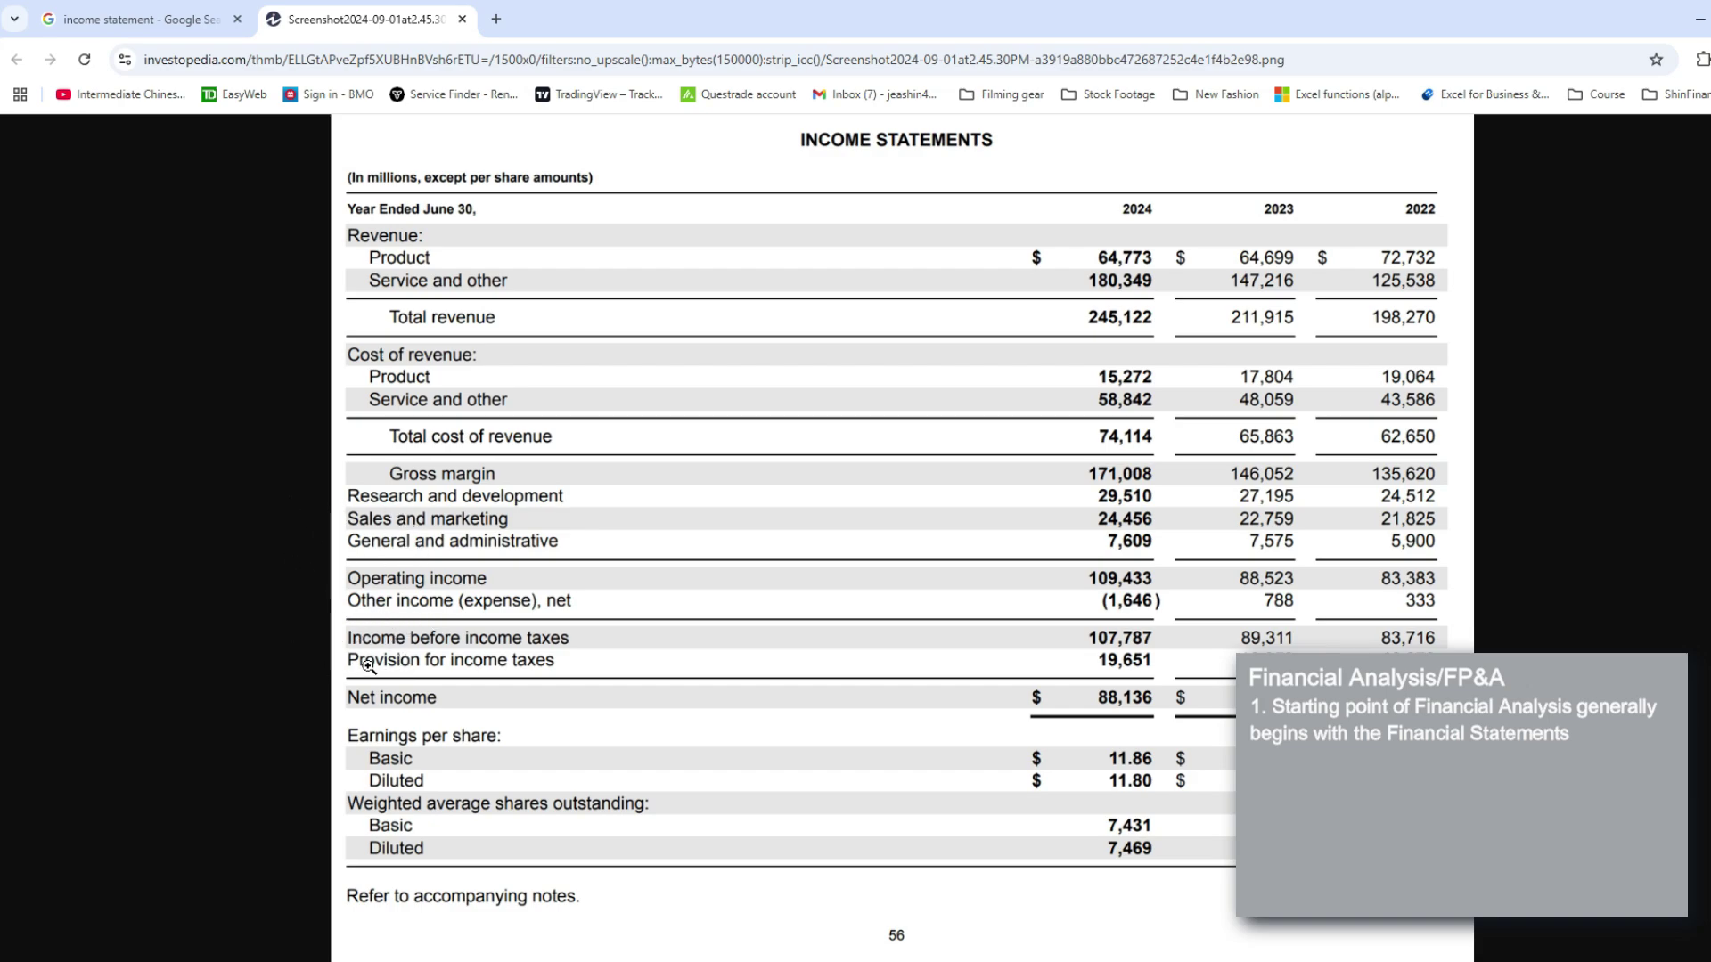
- Return to the workbook and review the statement down to the EBITDA variance percentage
key("alt+Tab")
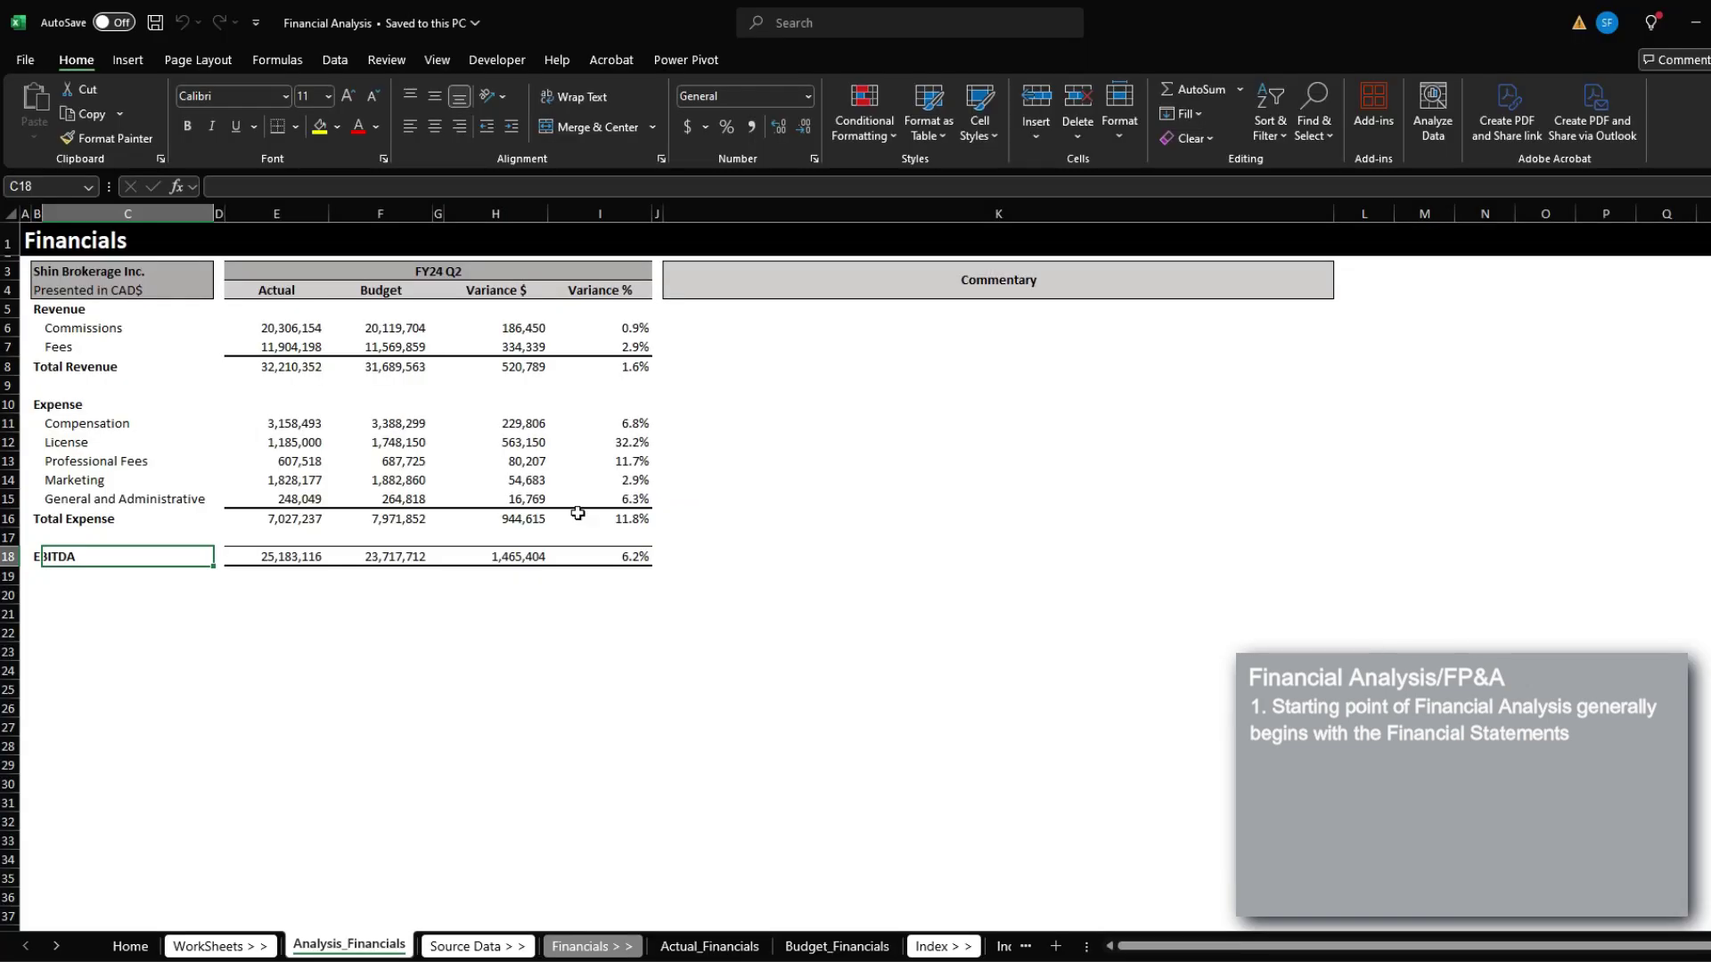
left_click_drag(61, 285, 589, 550)
left_click(589, 550)
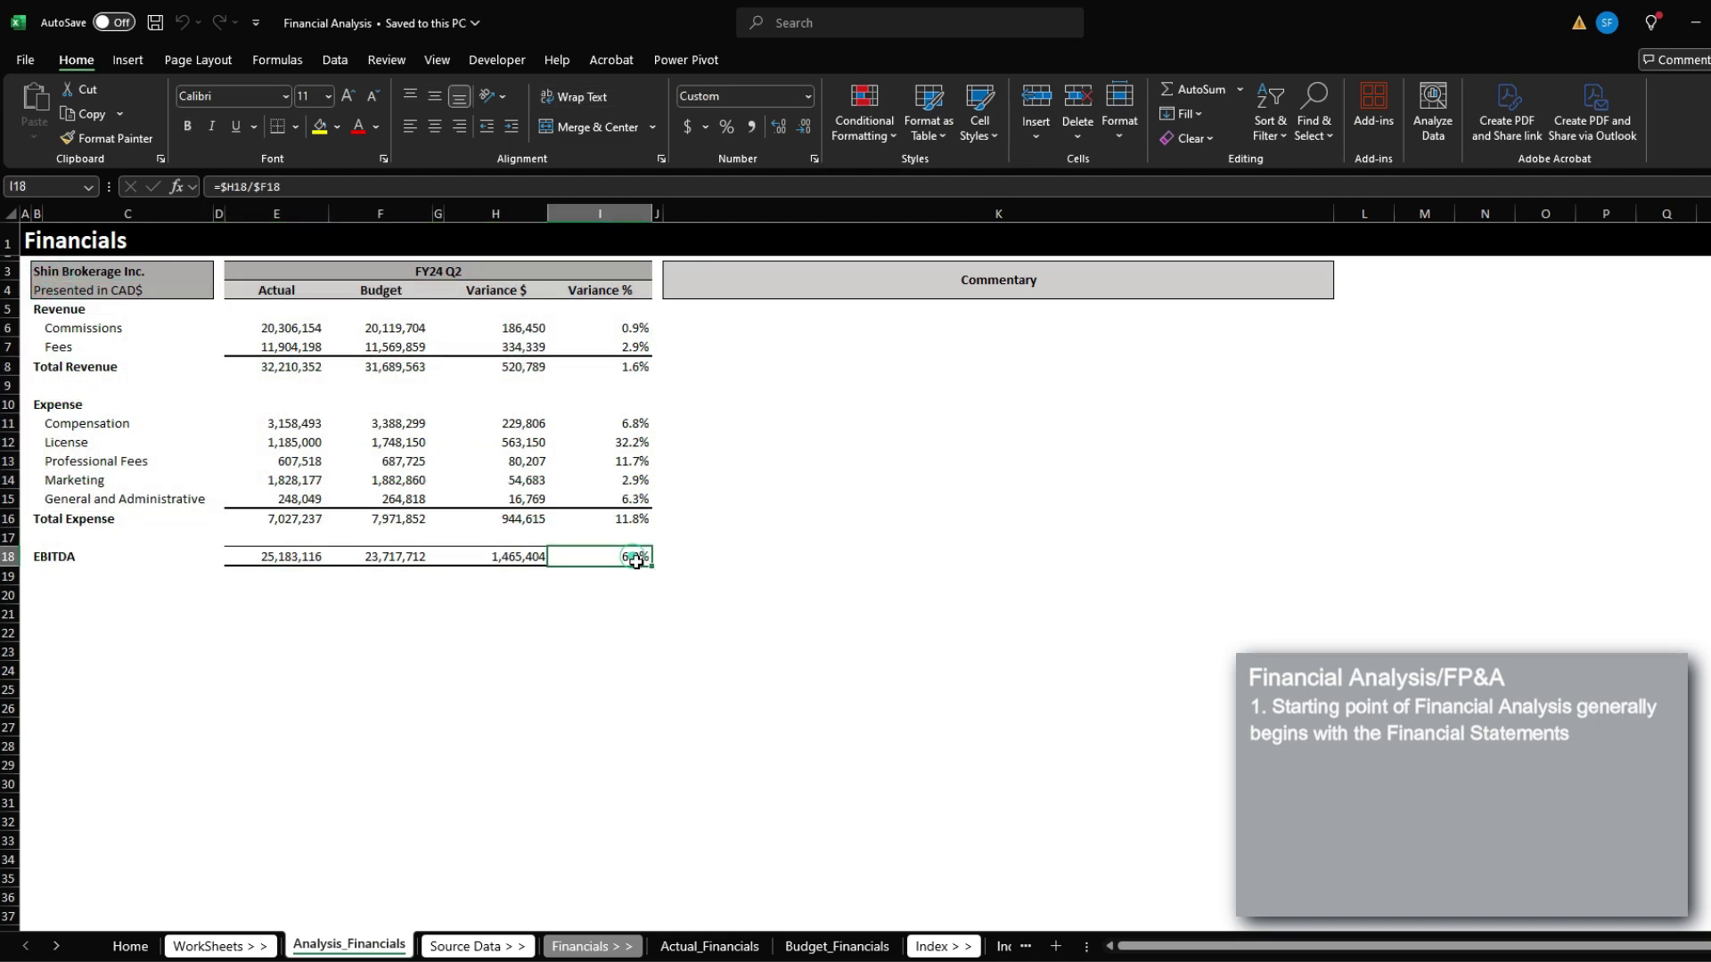
left_click(622, 534)
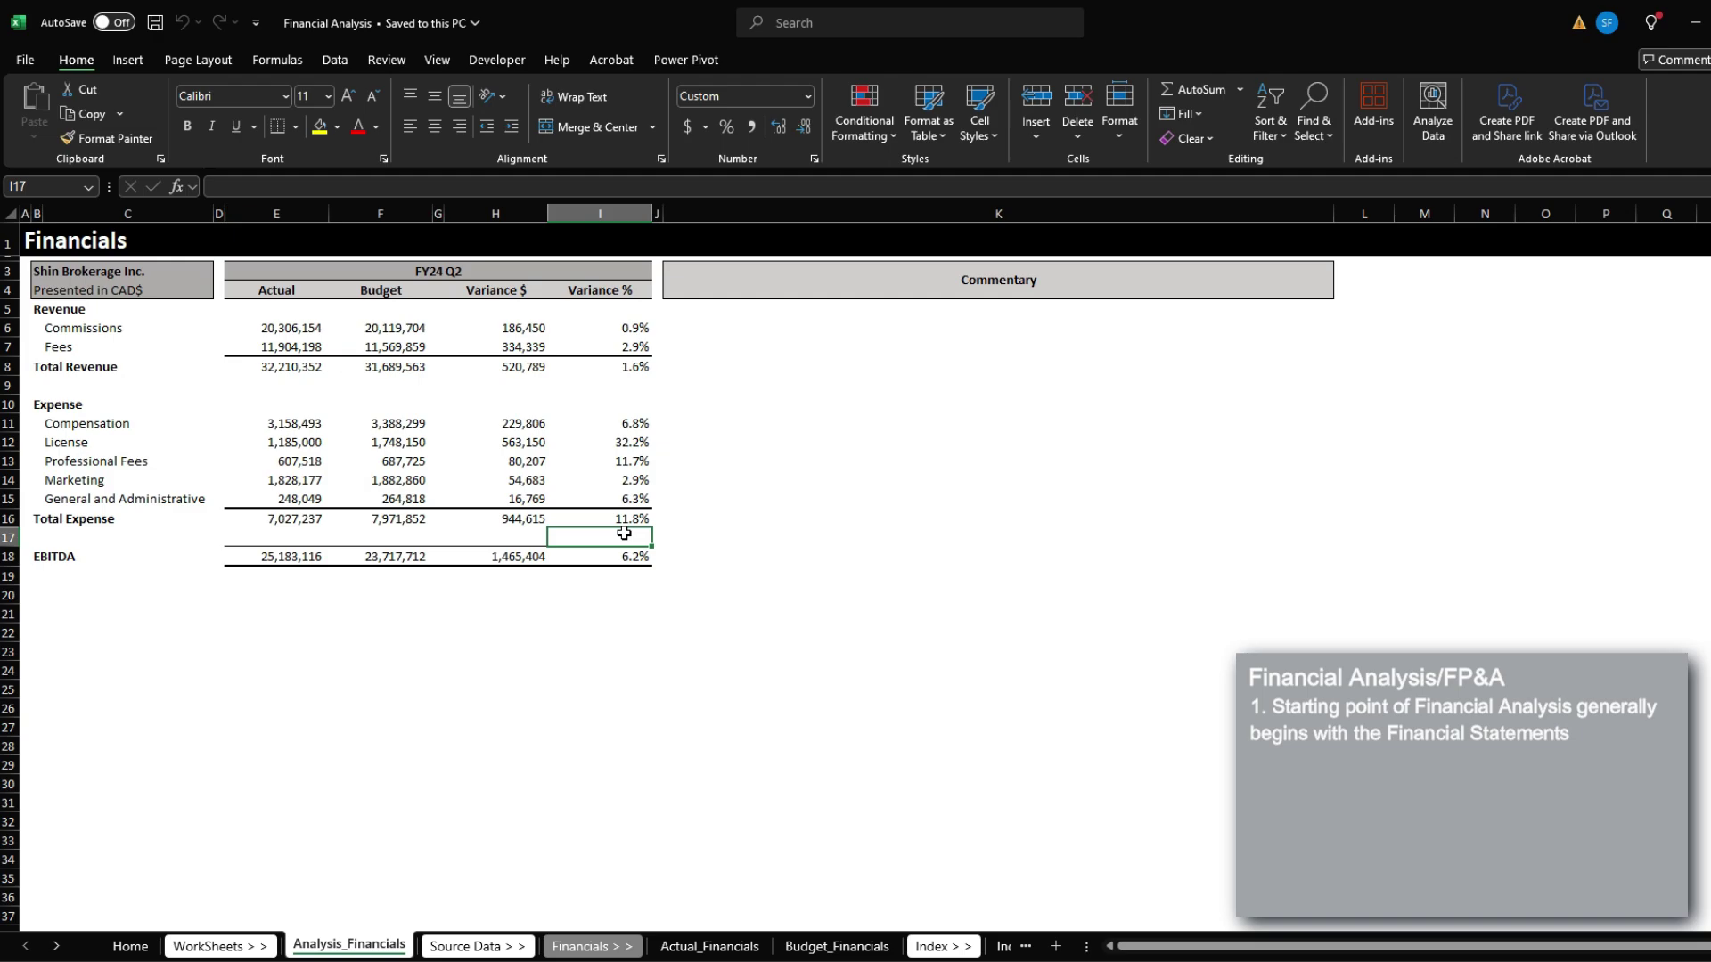
- Review the Actual figures and the Budget column, including the budget Commissions formula
left_click_drag(294, 328, 295, 556)
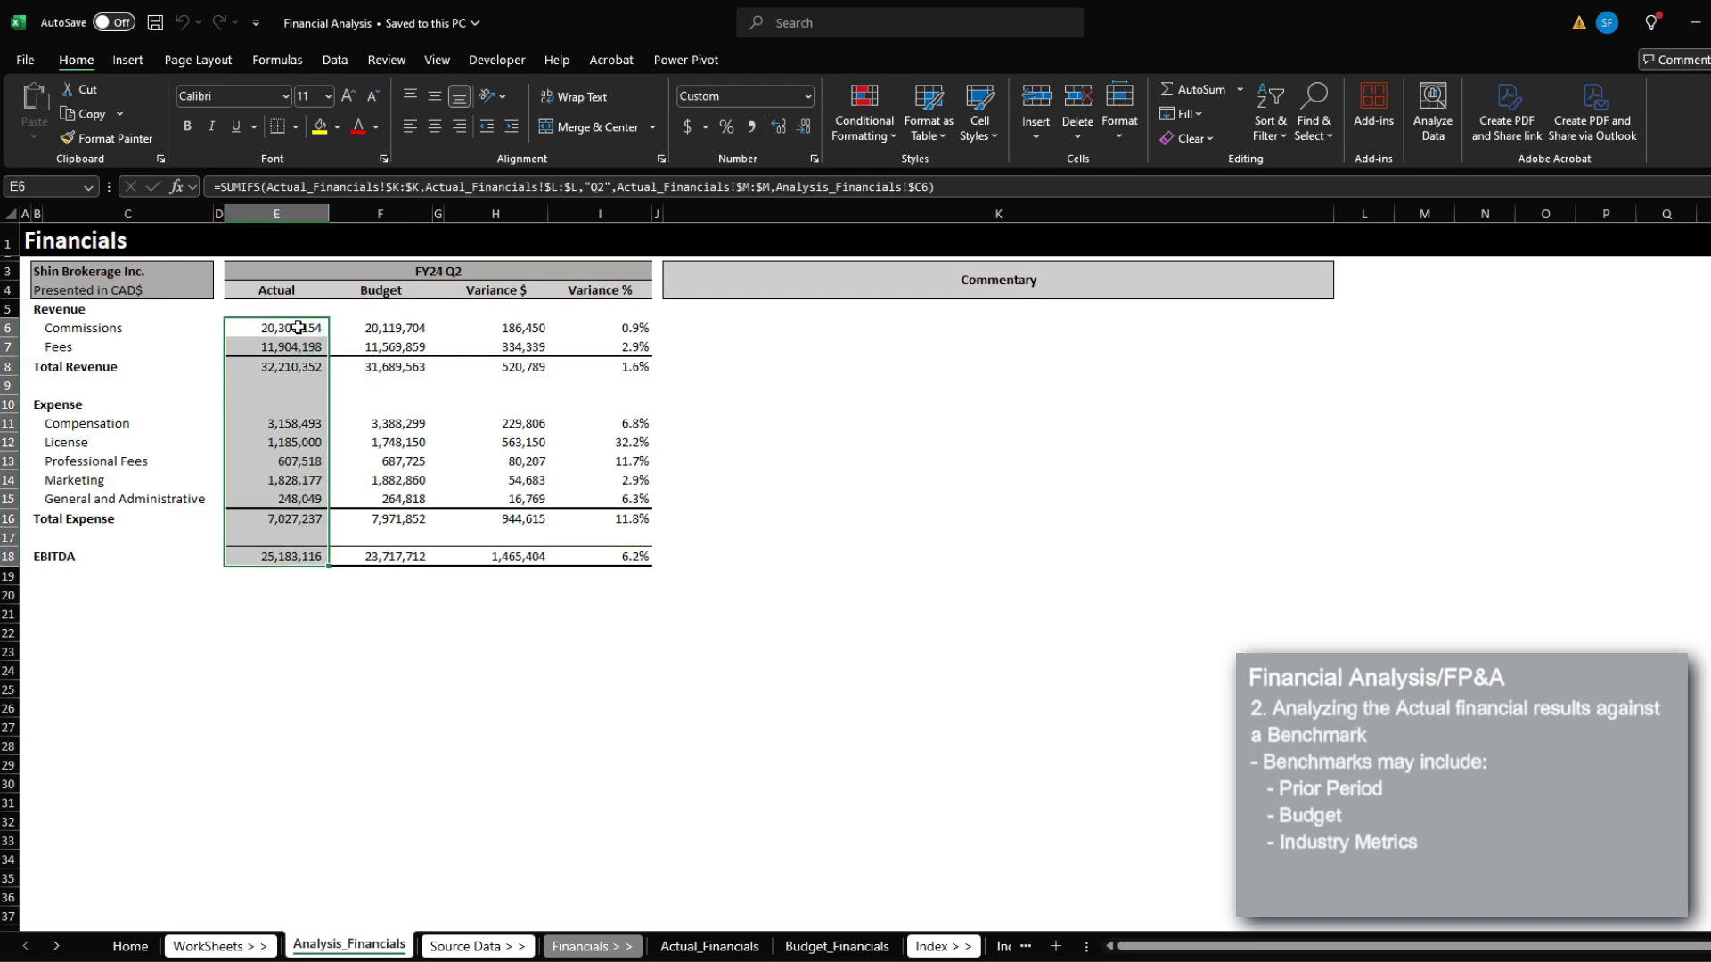
left_click(400, 326)
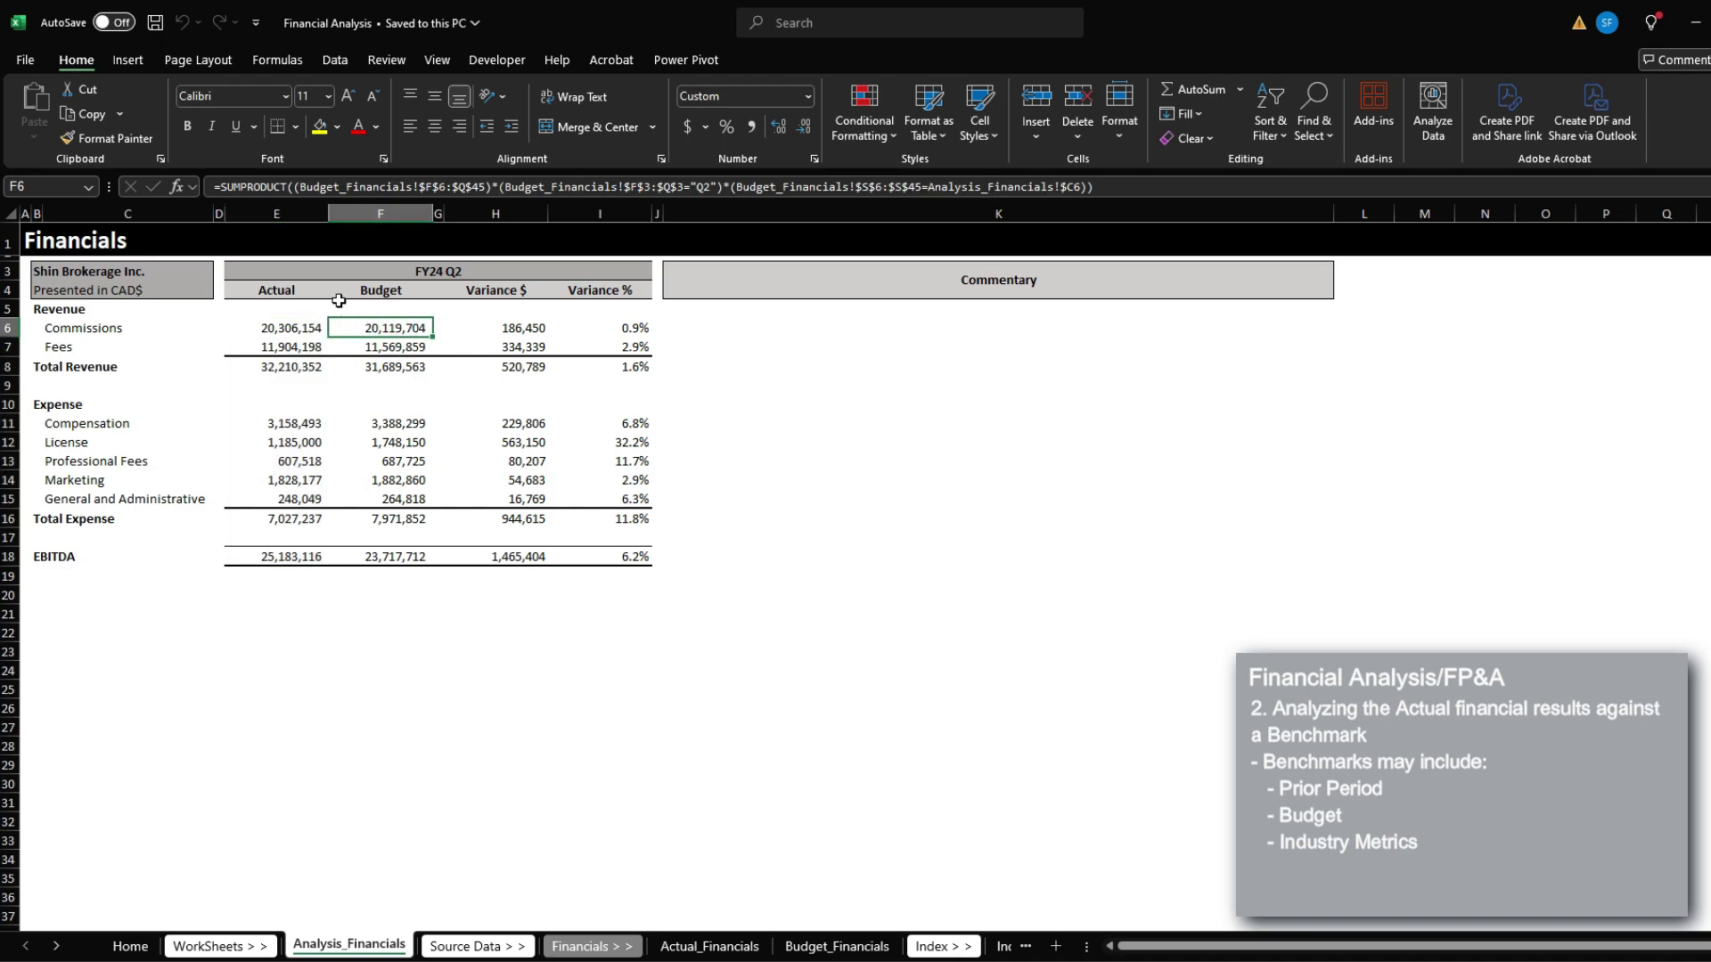
left_click_drag(372, 289, 409, 553)
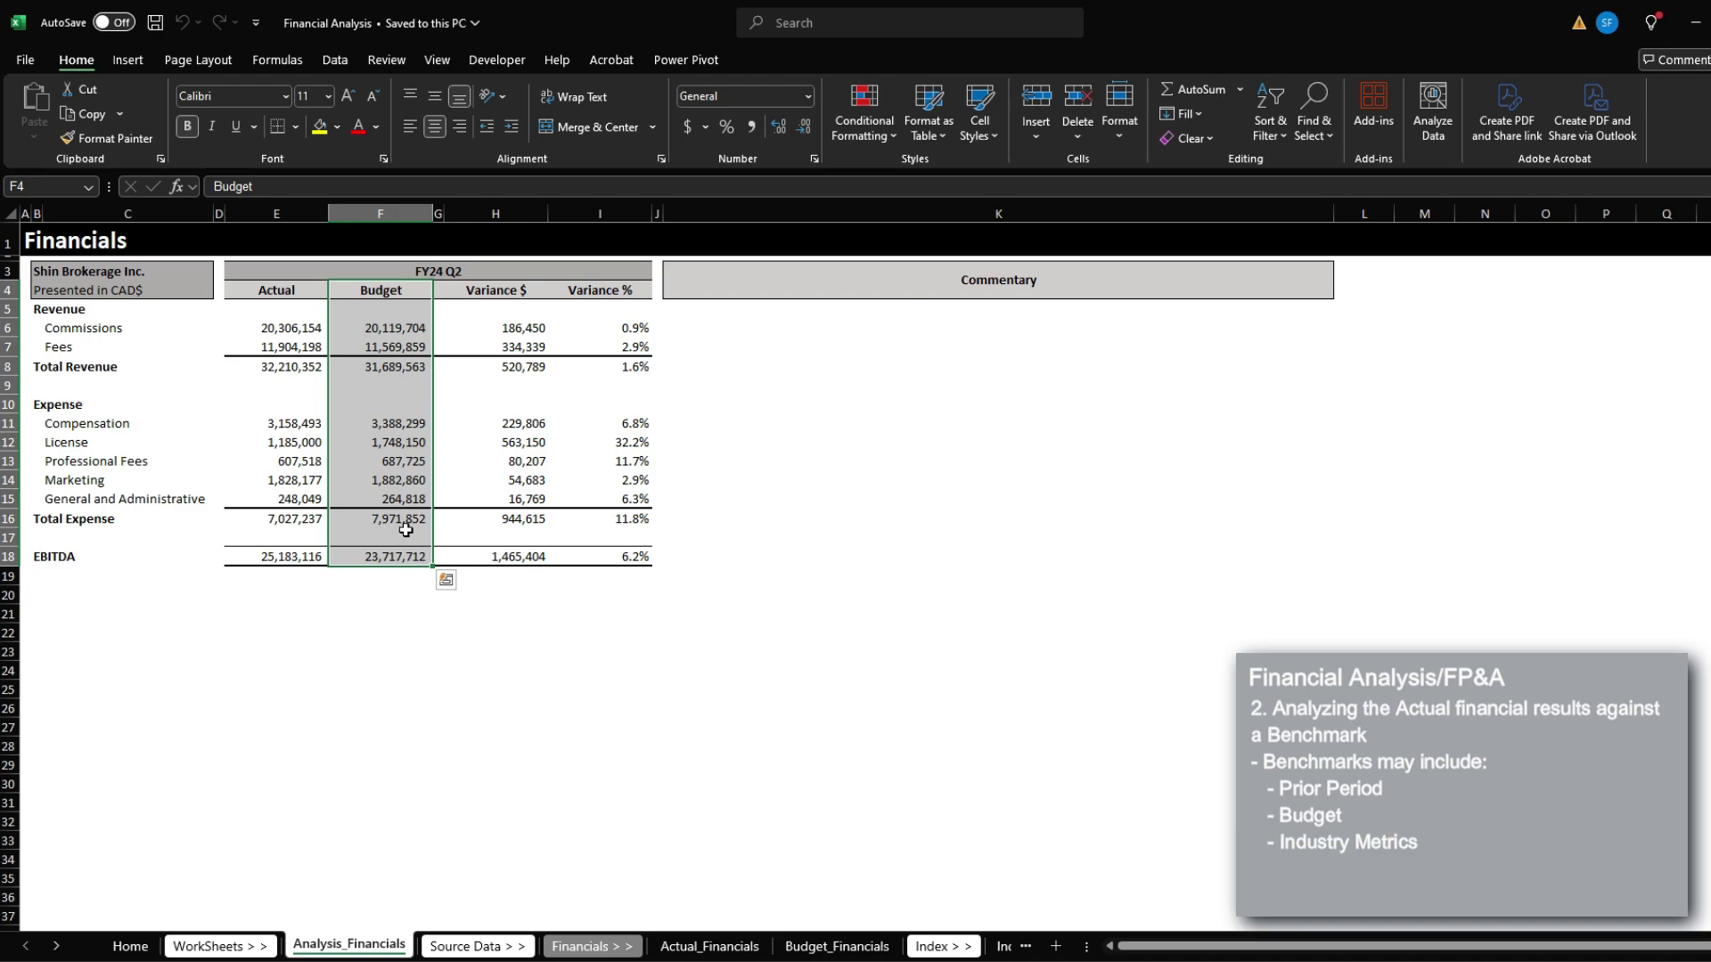
left_click_drag(398, 291, 408, 556)
left_click_drag(389, 289, 395, 558)
- Compare the Actual and Budget columns and check the actual EBITDA formula =E8-E16
left_click(264, 292)
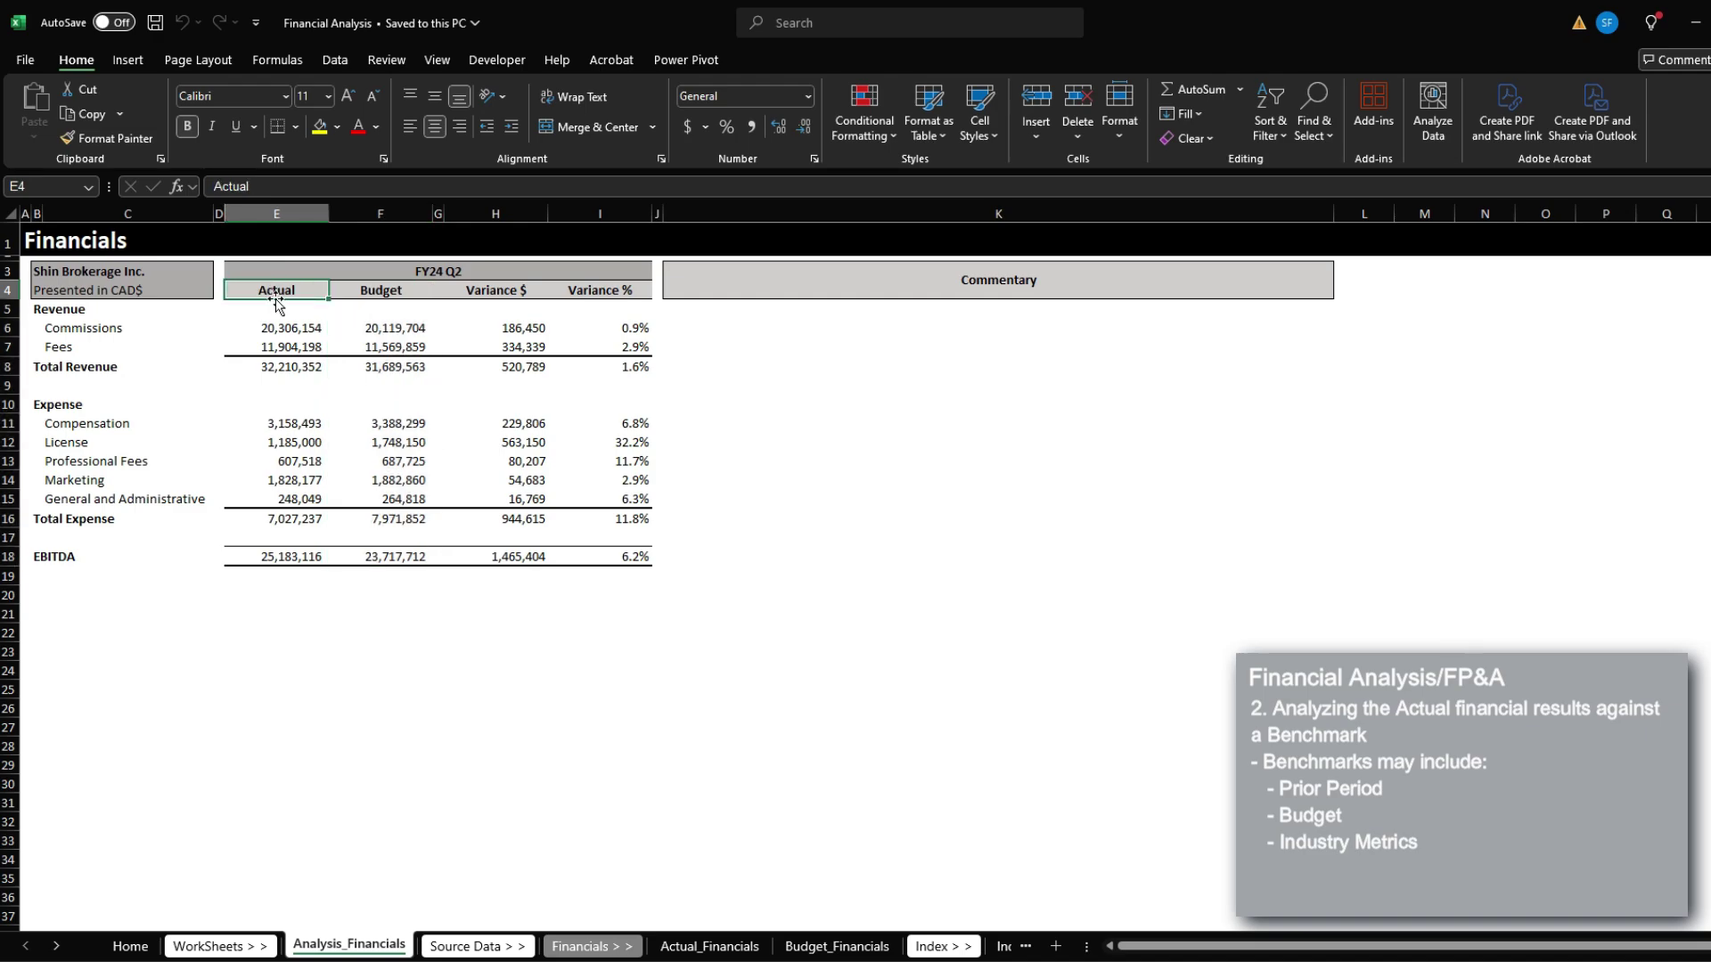
left_click_drag(278, 300, 283, 556)
left_click_drag(387, 297, 385, 559)
left_click(278, 556)
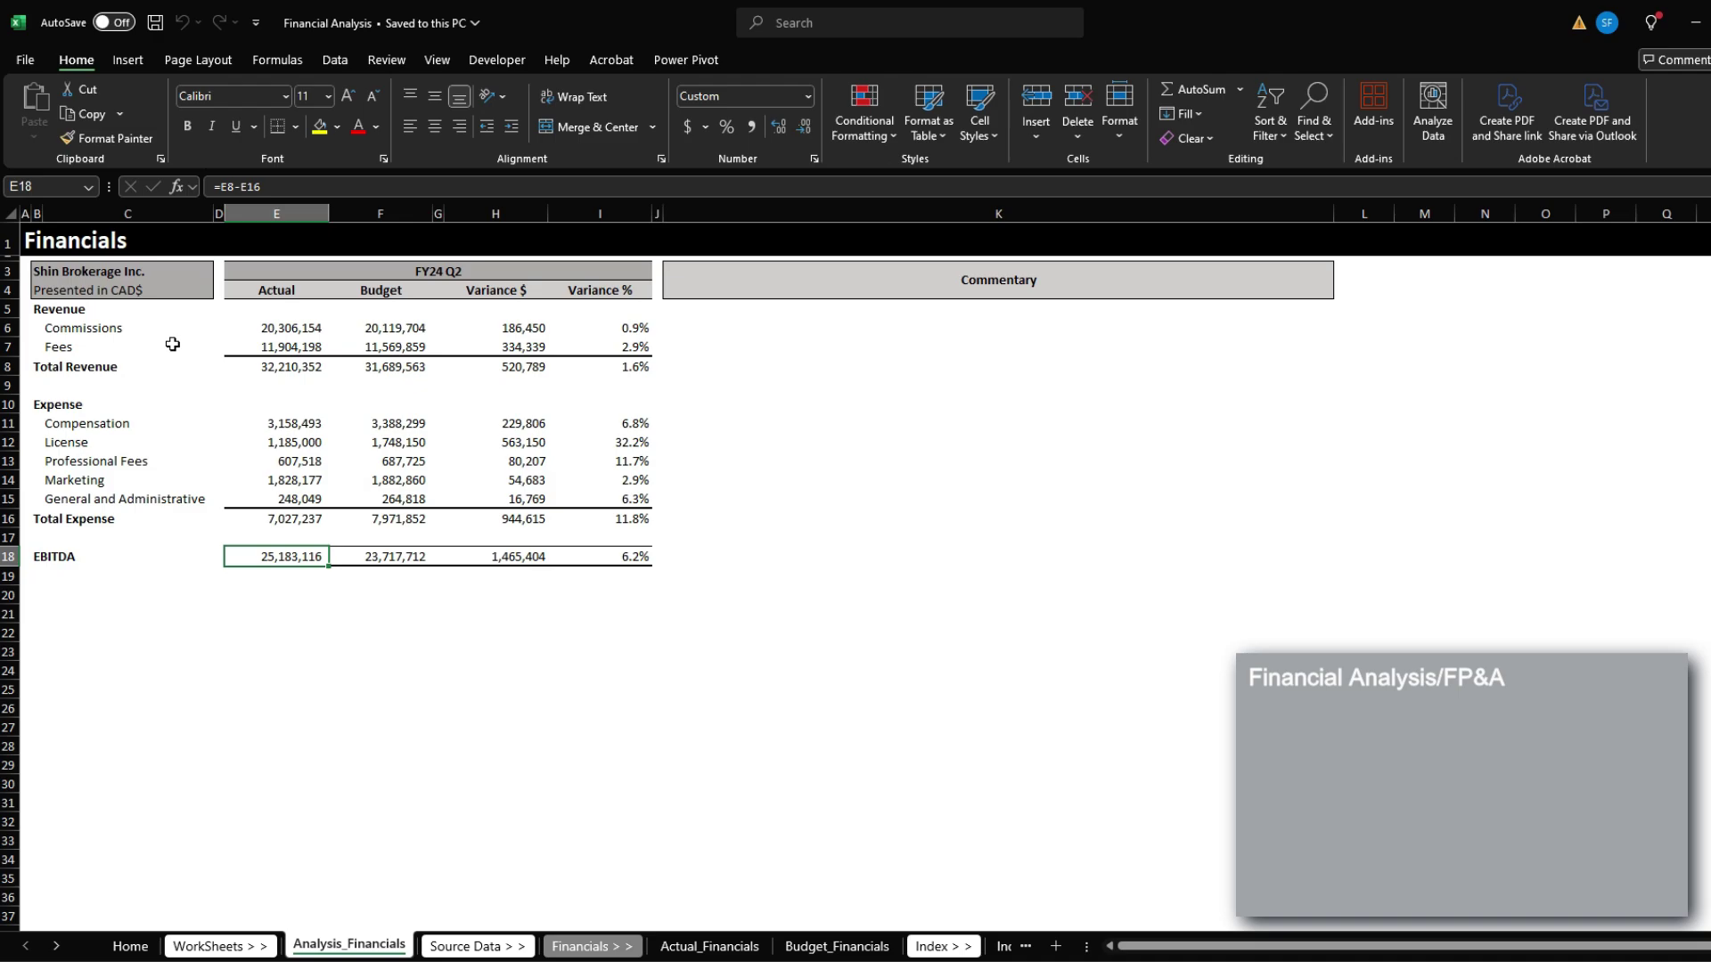
left_click_drag(37, 271, 630, 558)
left_click(461, 593)
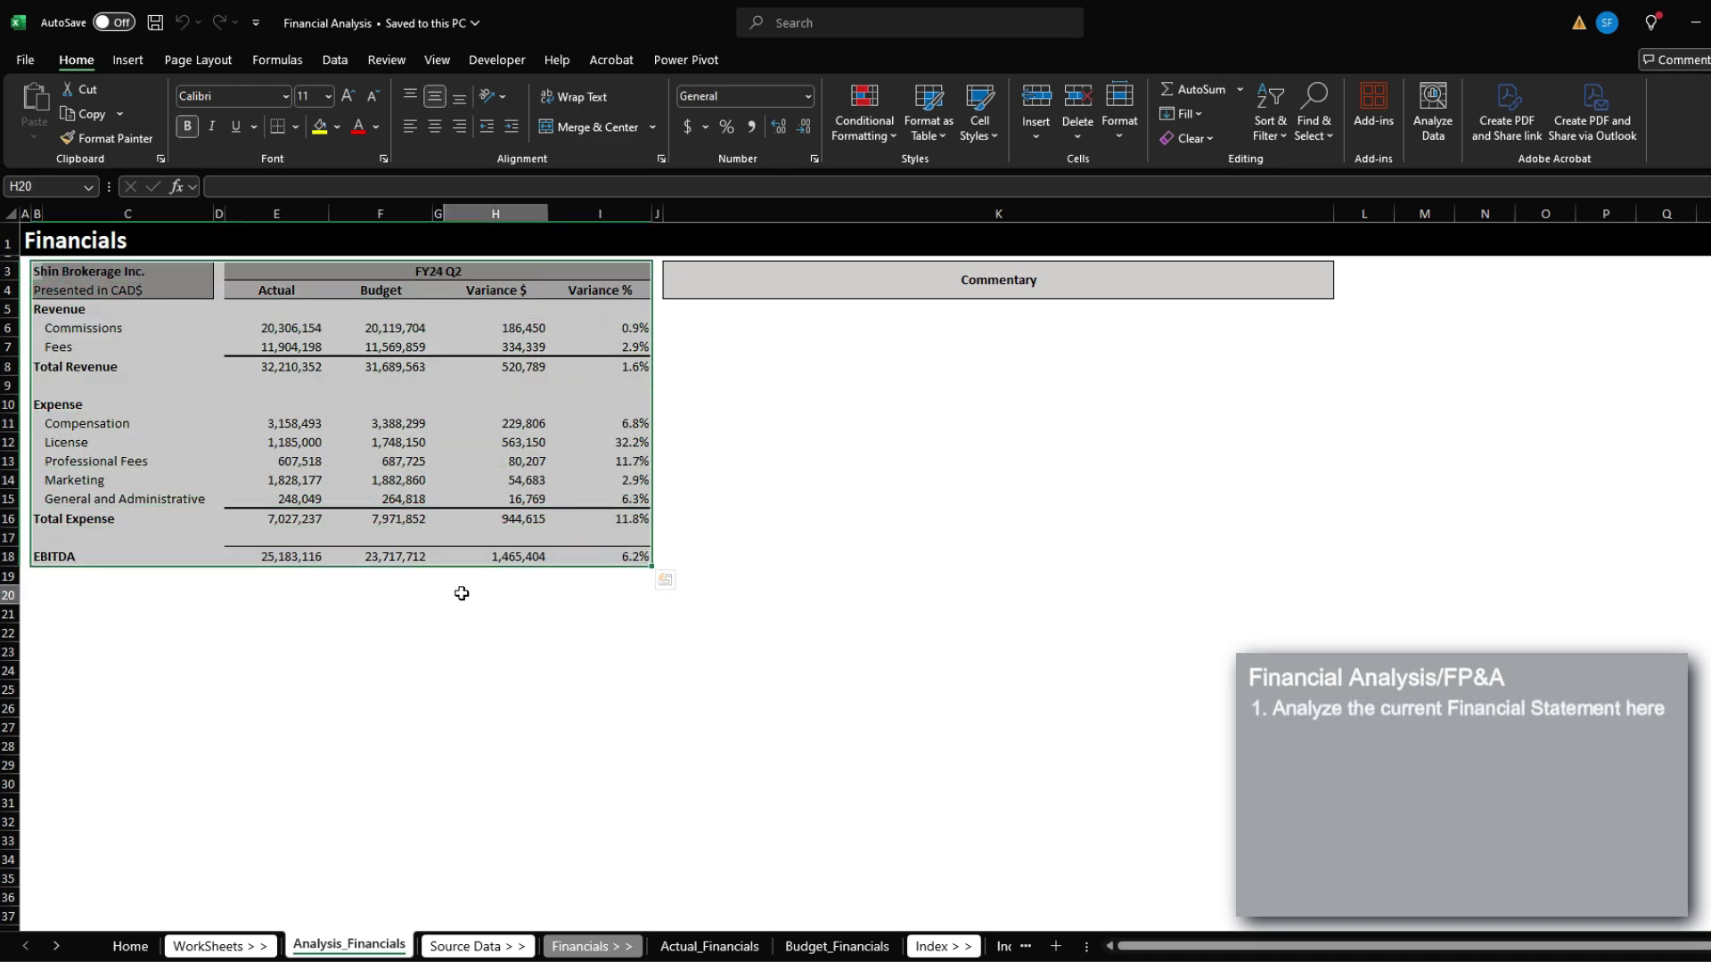
left_click_drag(276, 290, 279, 557)
left_click(408, 274)
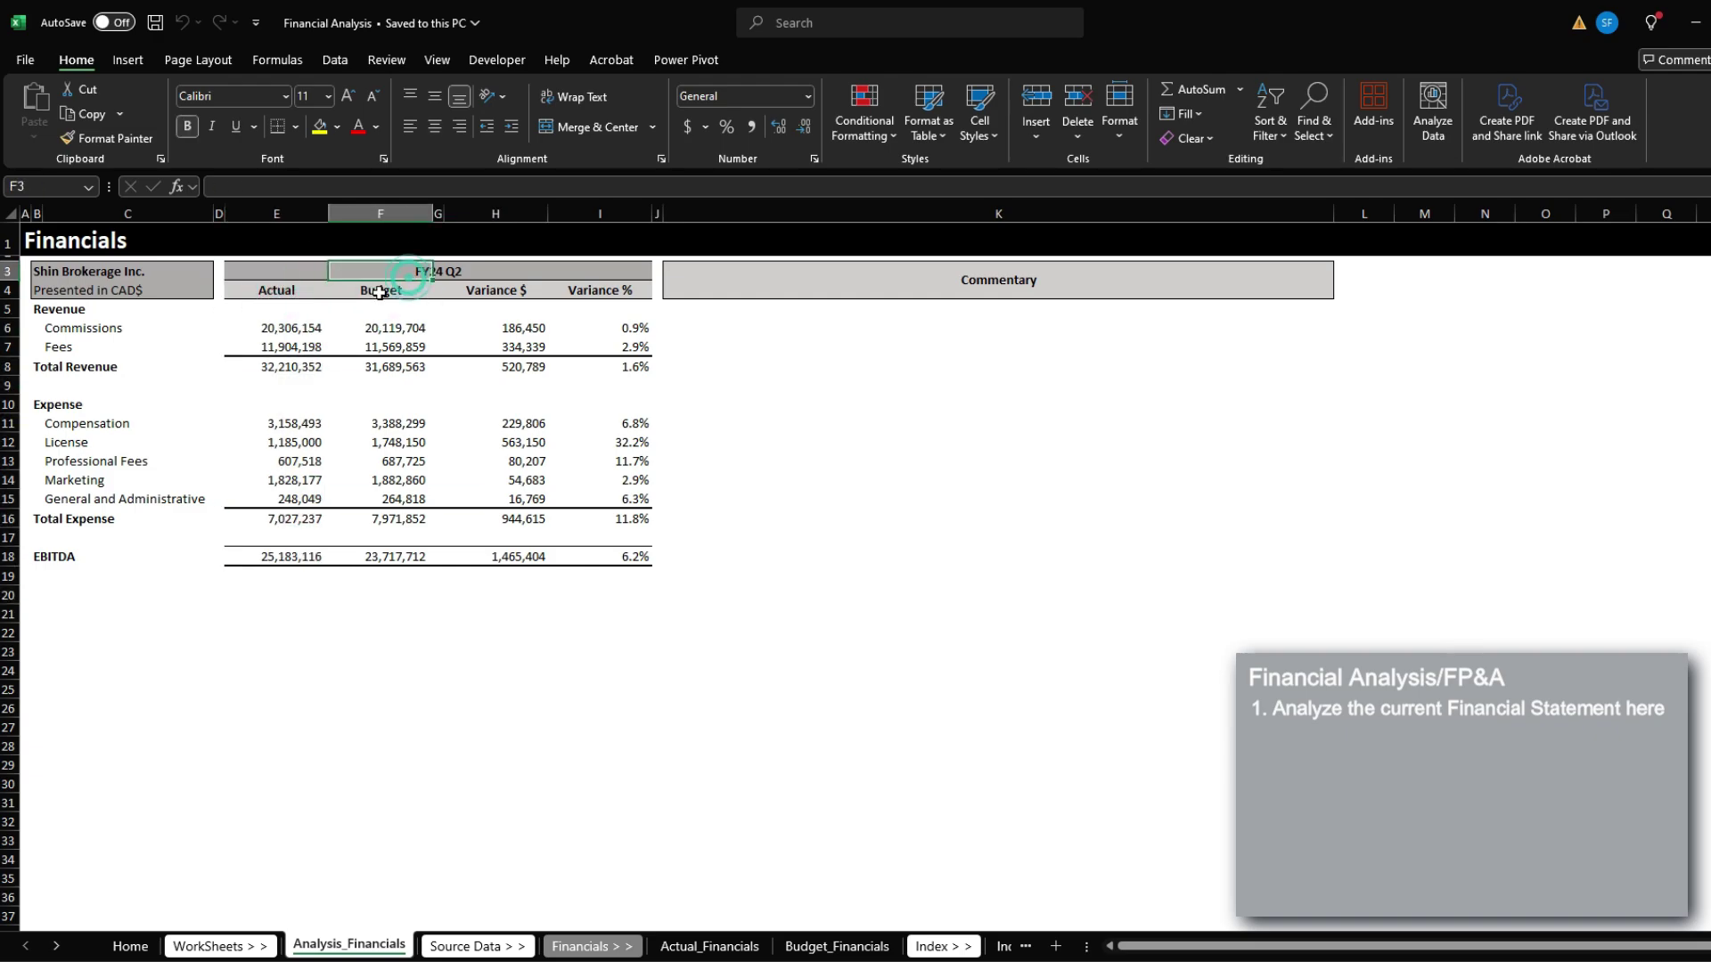
left_click(276, 271)
left_click(375, 283)
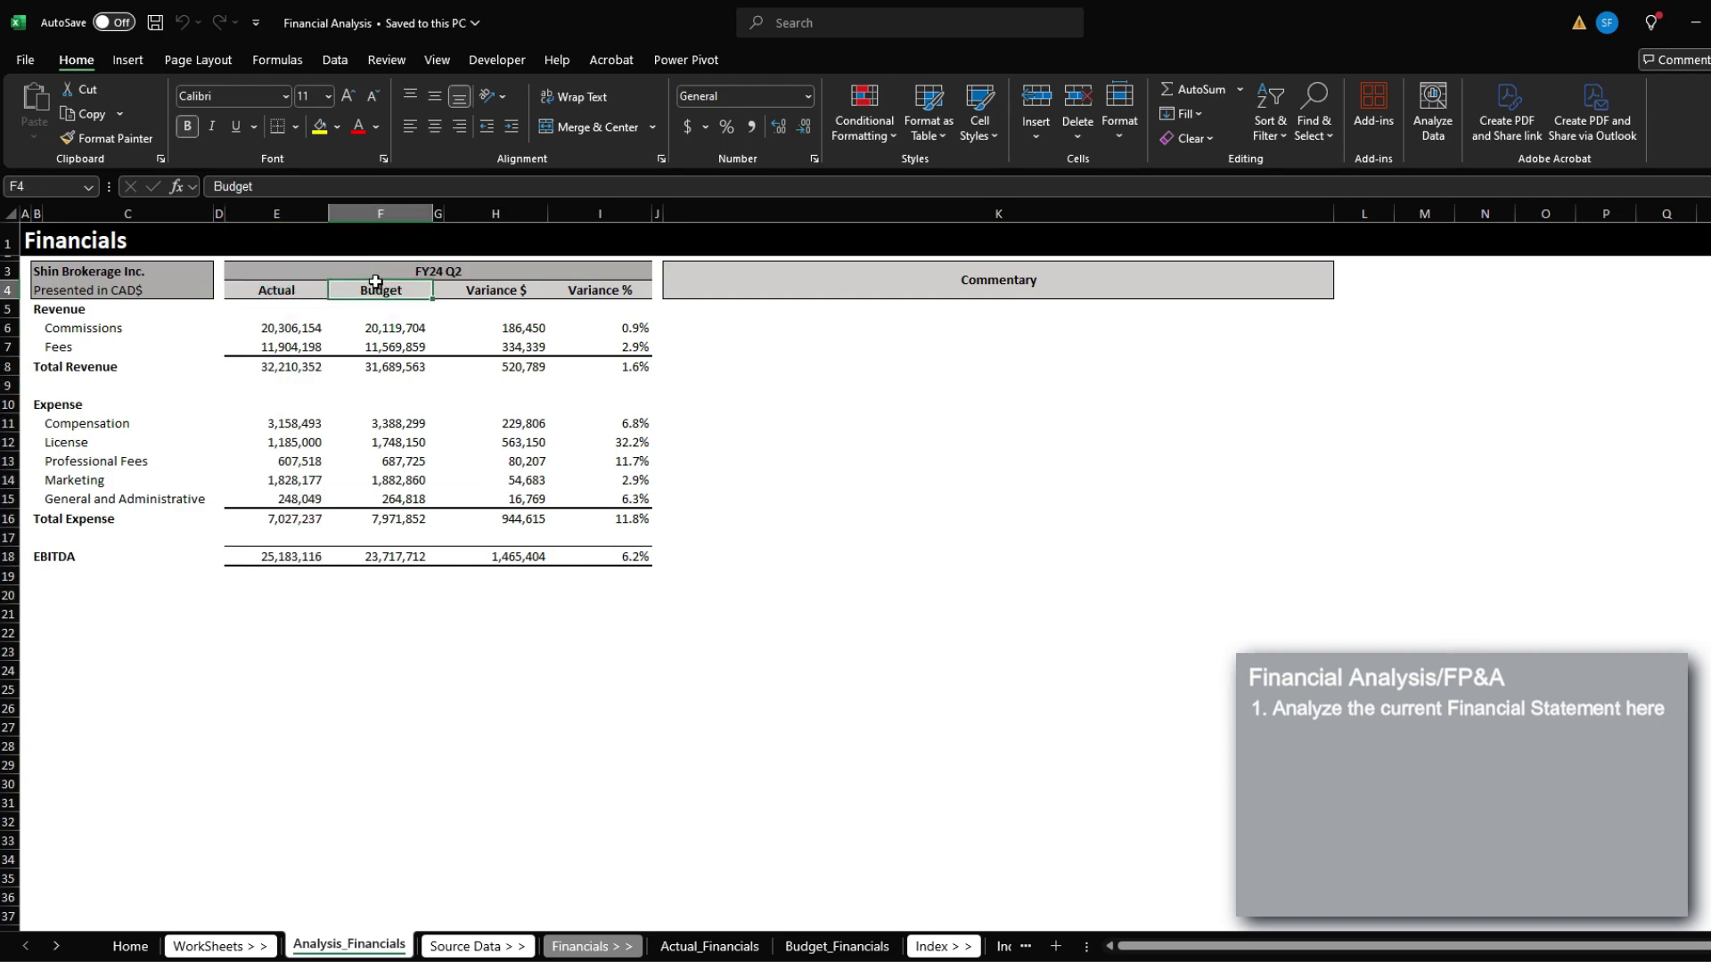
left_click_drag(375, 283, 370, 557)
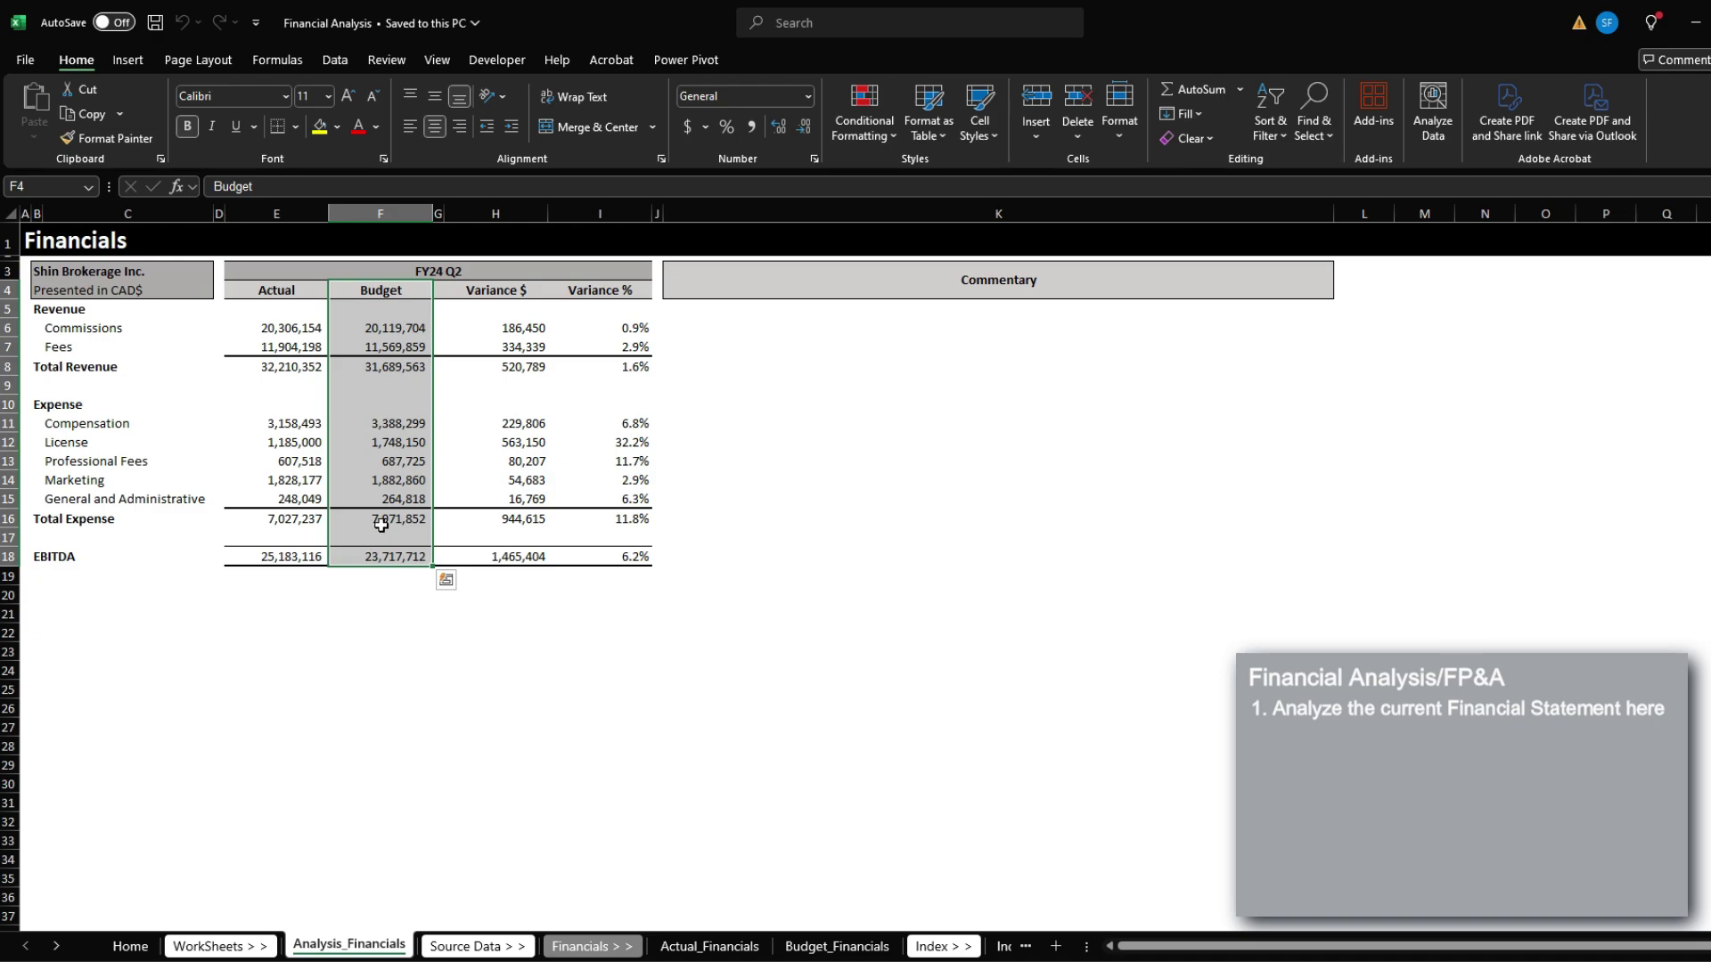
left_click_drag(517, 289, 515, 559)
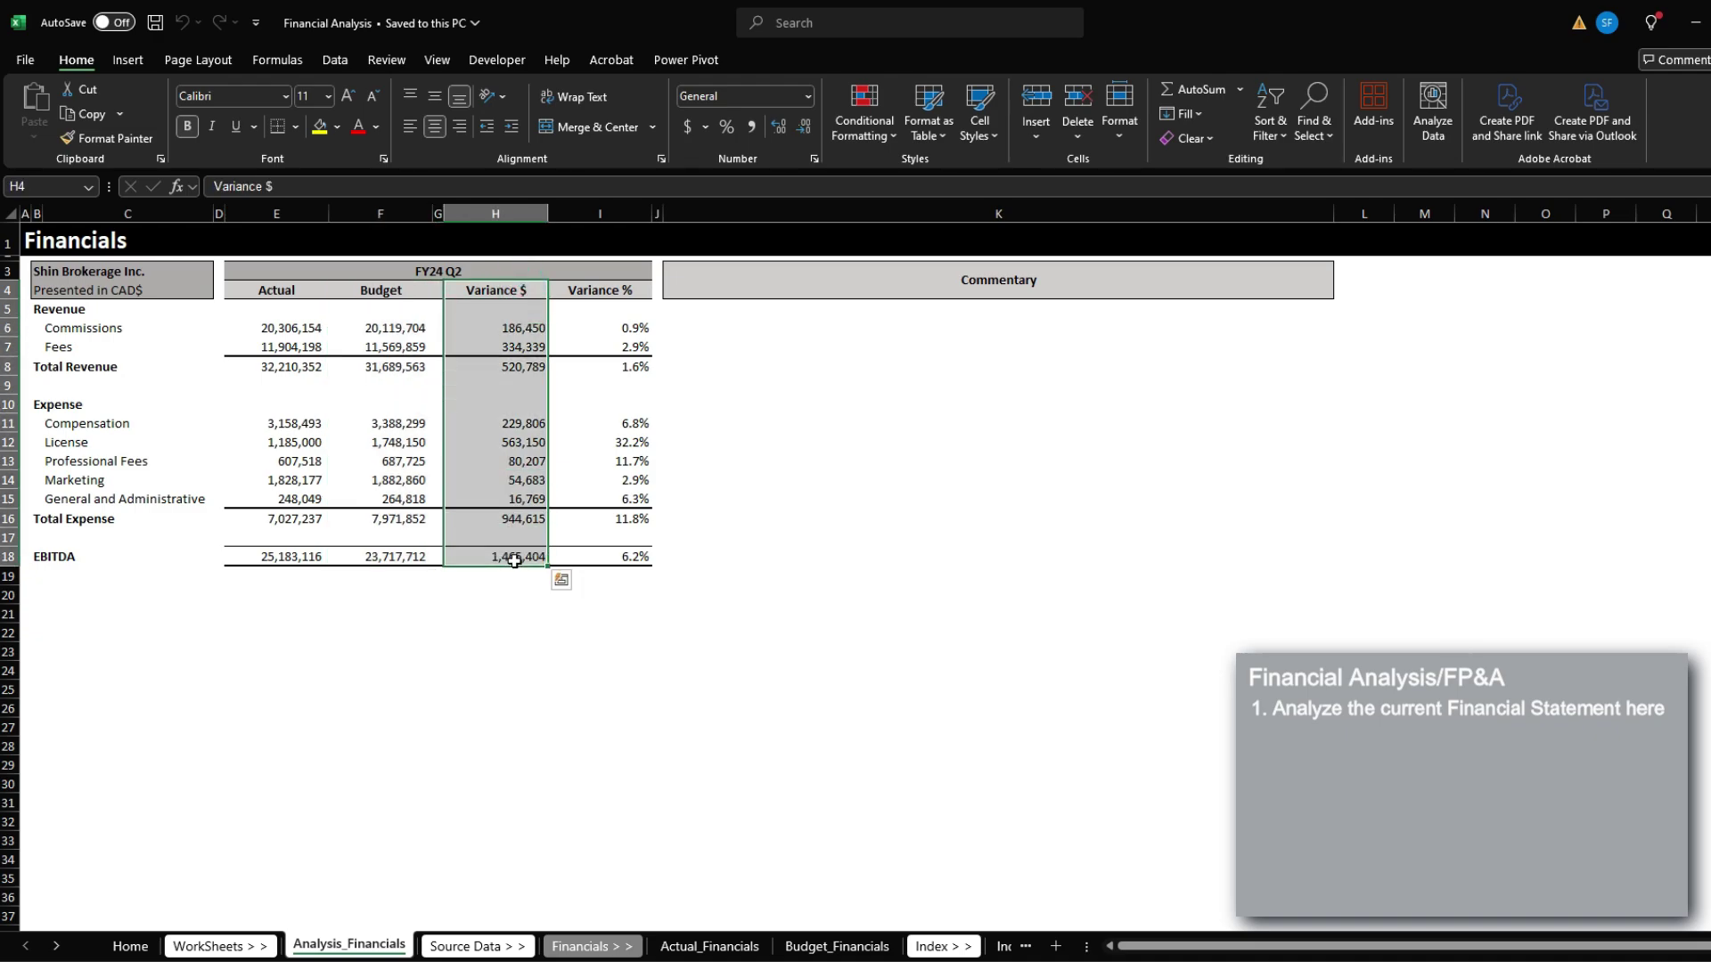
left_click(630, 281, "ctrl")
left_click_drag(630, 280, 615, 557)
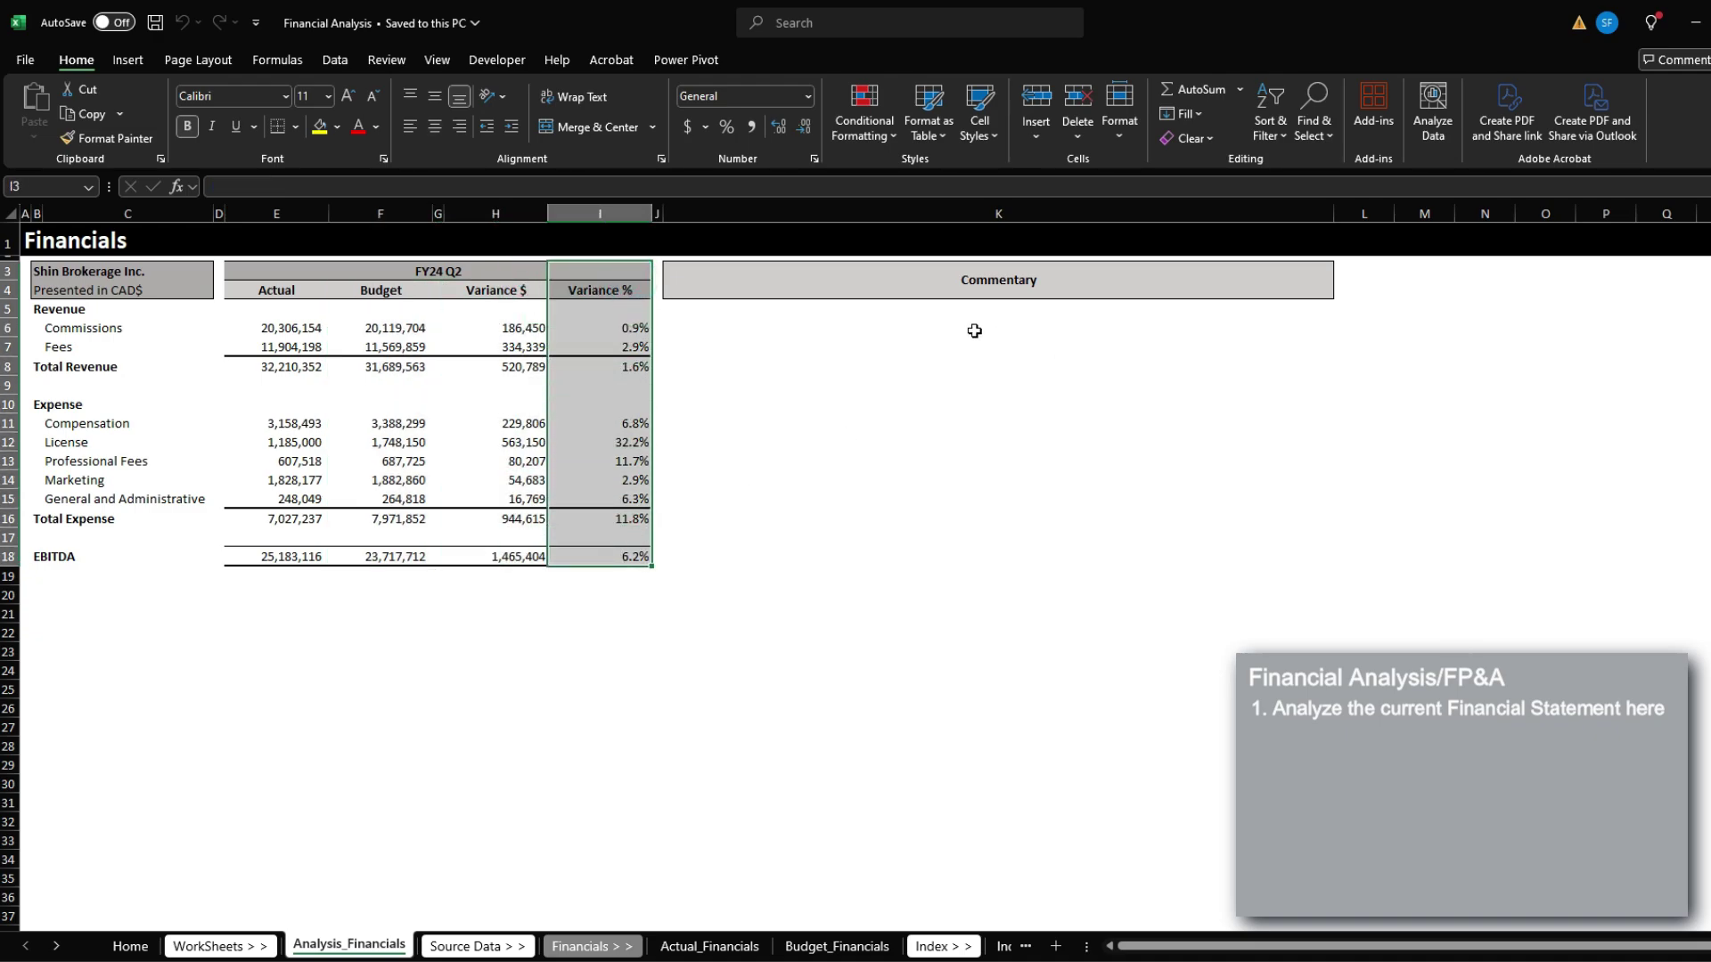
left_click(897, 301)
left_click_drag(896, 326, 871, 554)
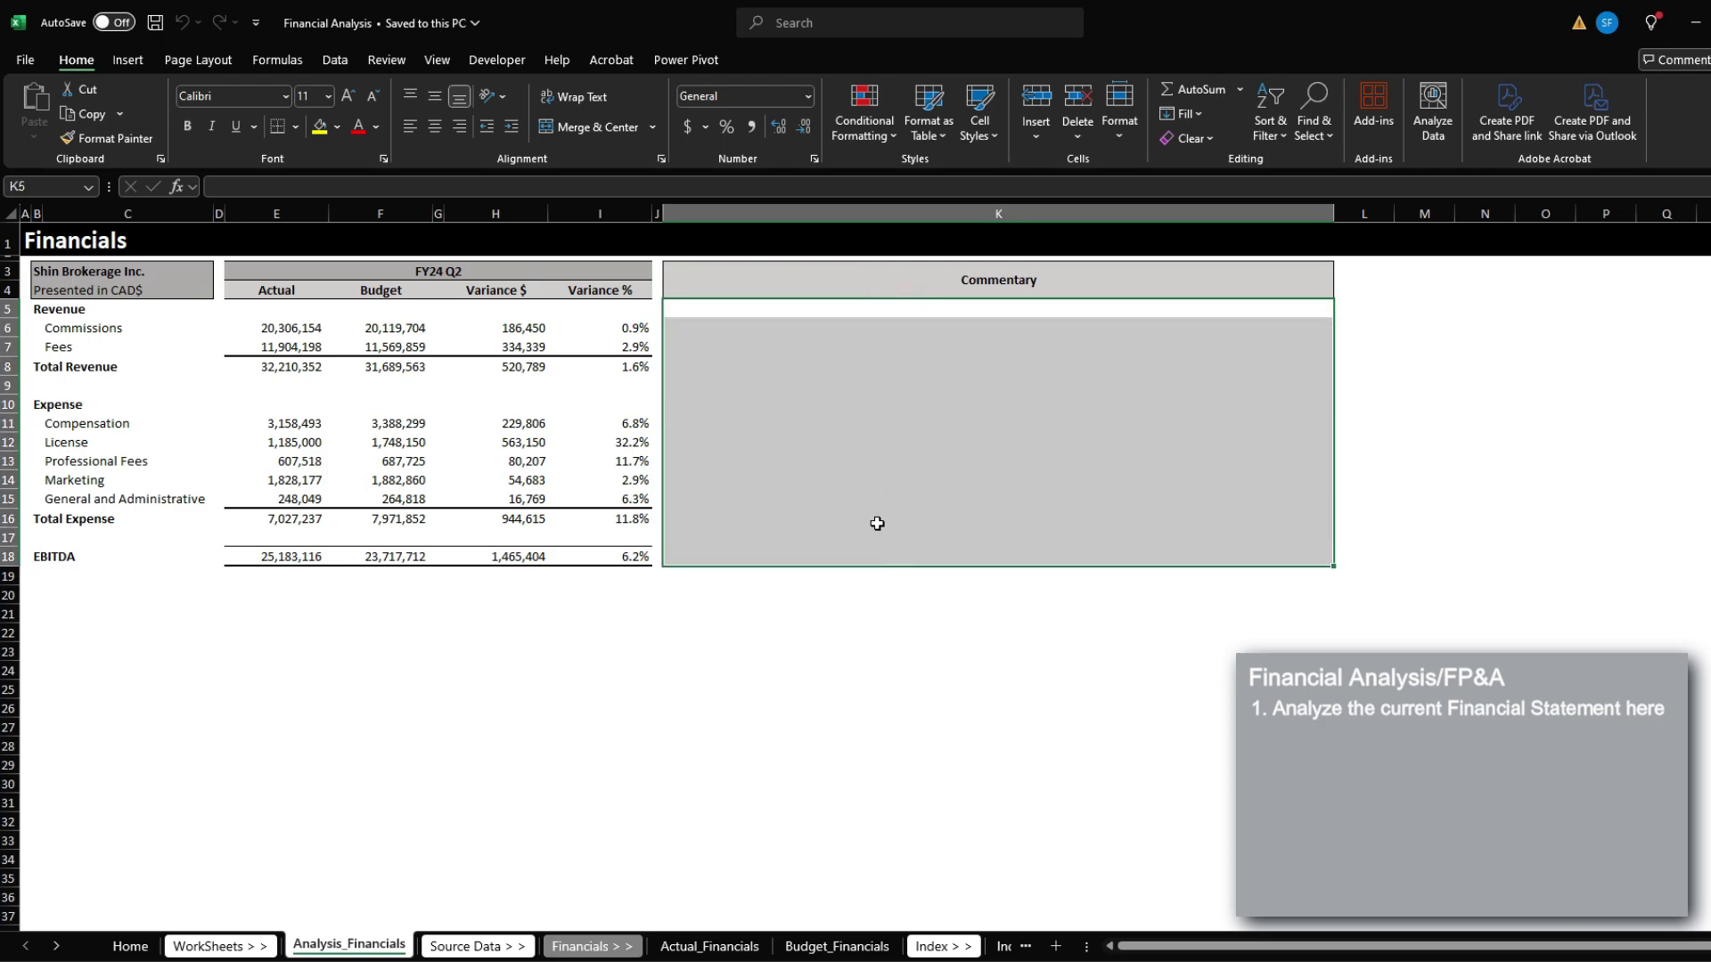
left_click(283, 326)
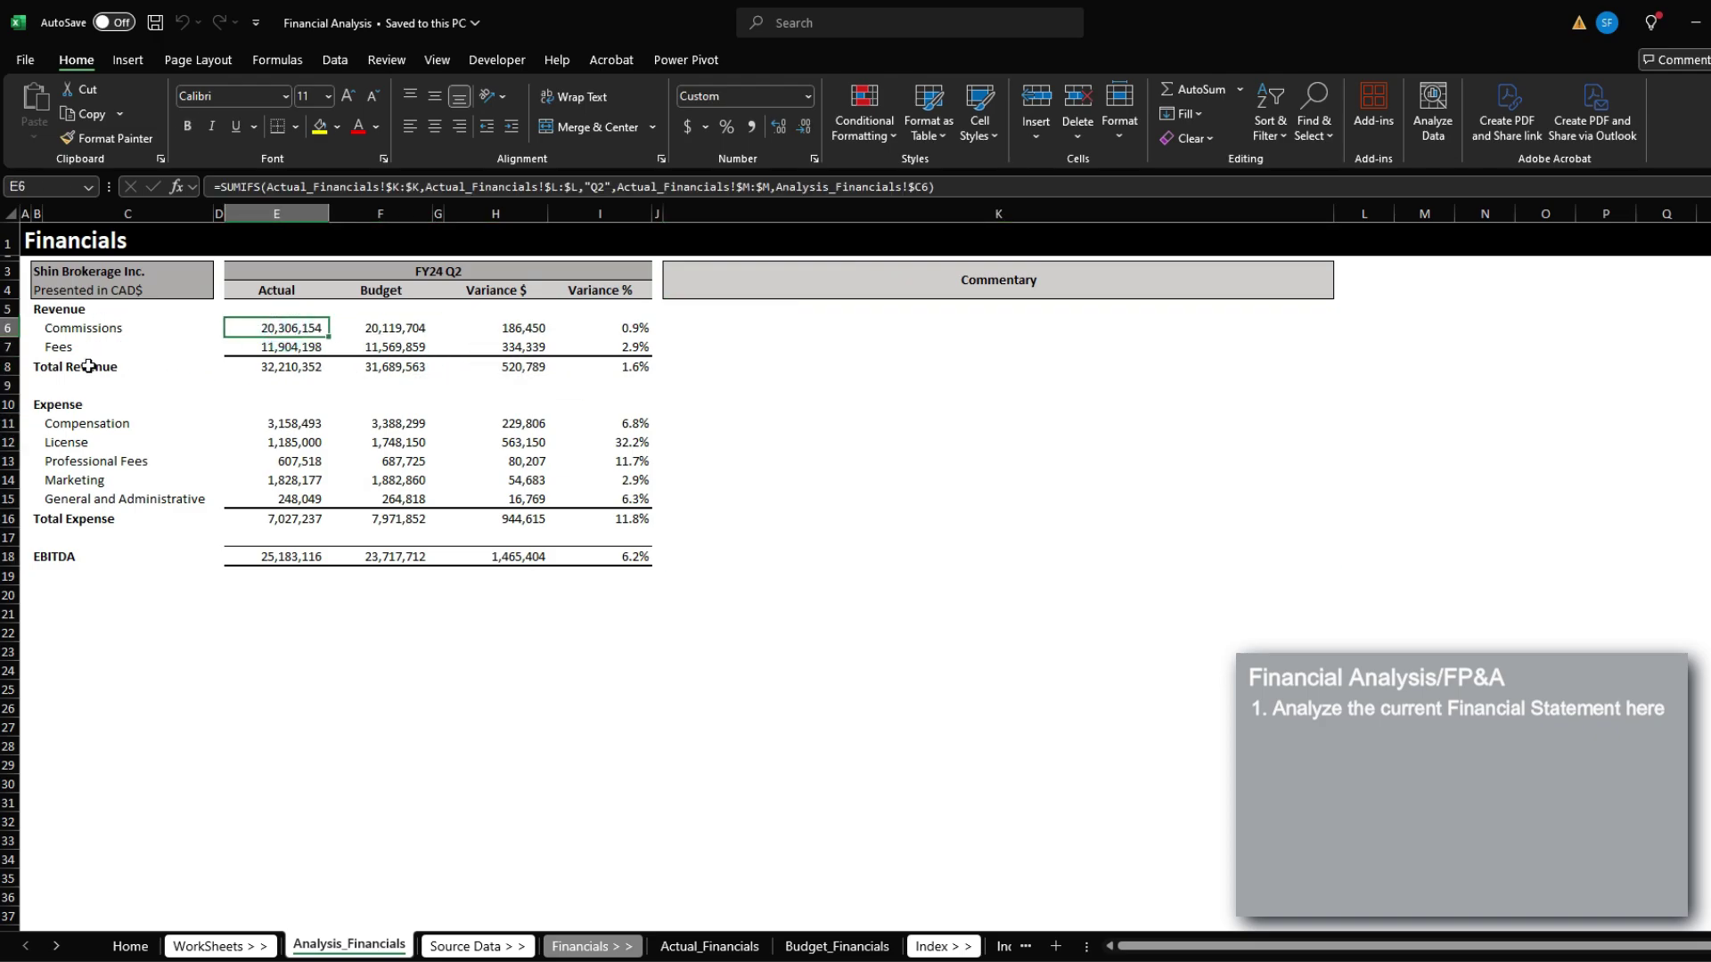
left_click(381, 331)
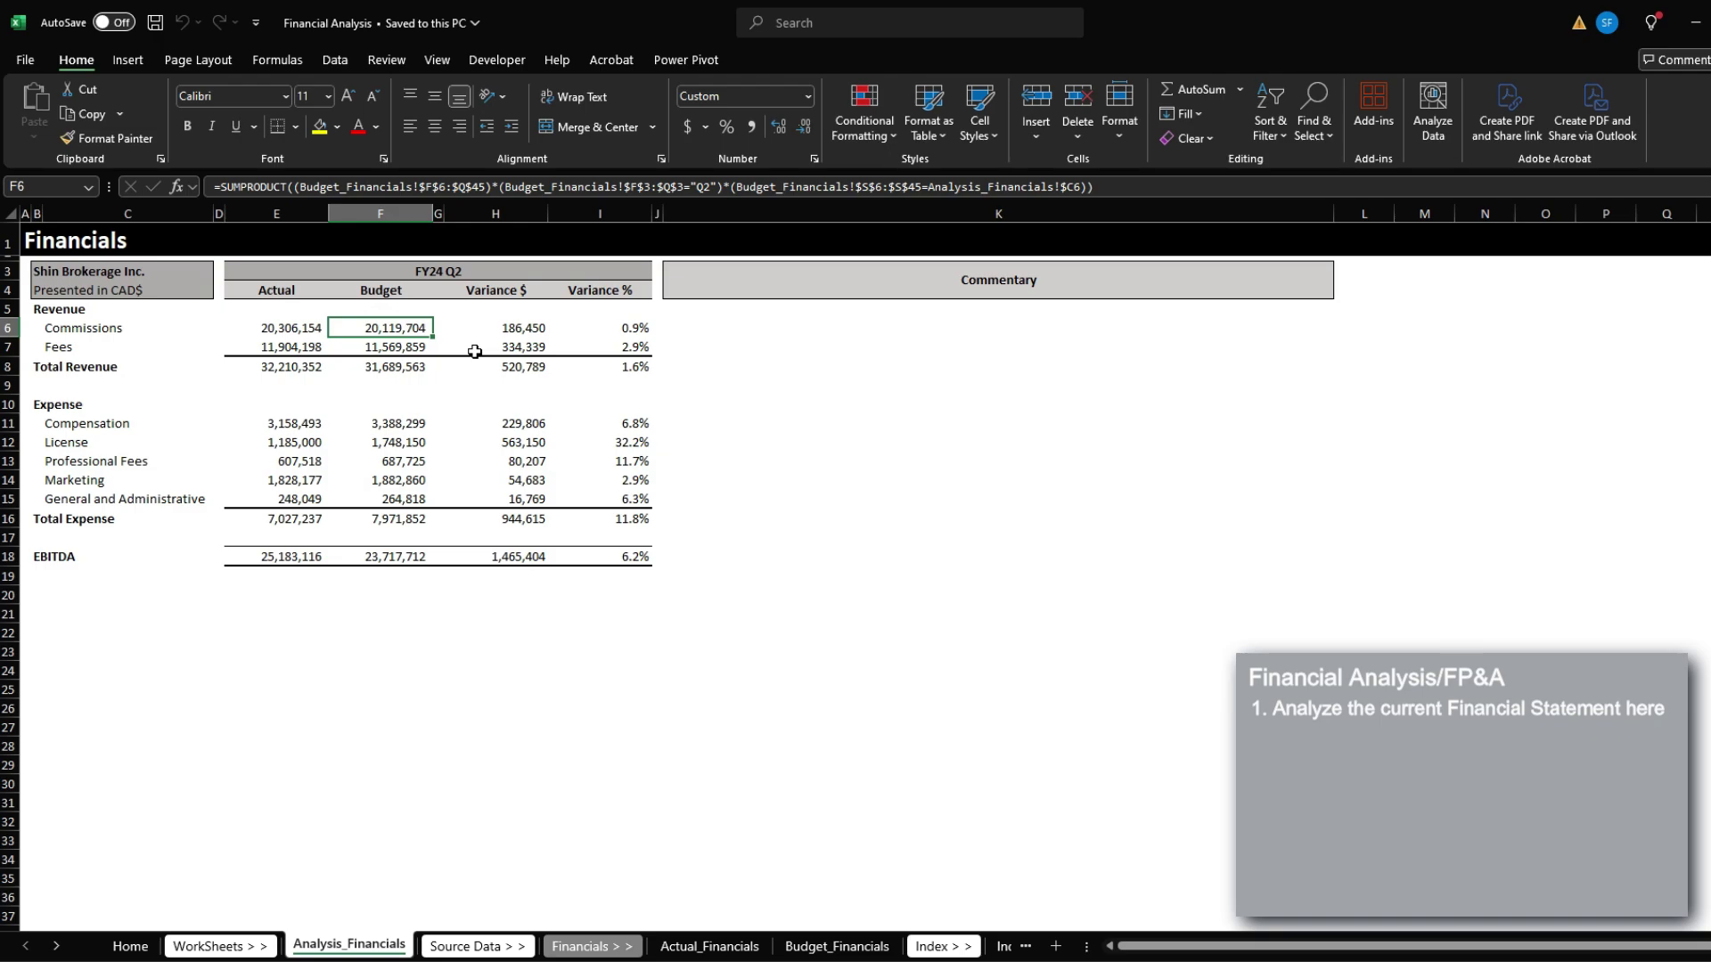
left_click_drag(390, 292, 388, 562)
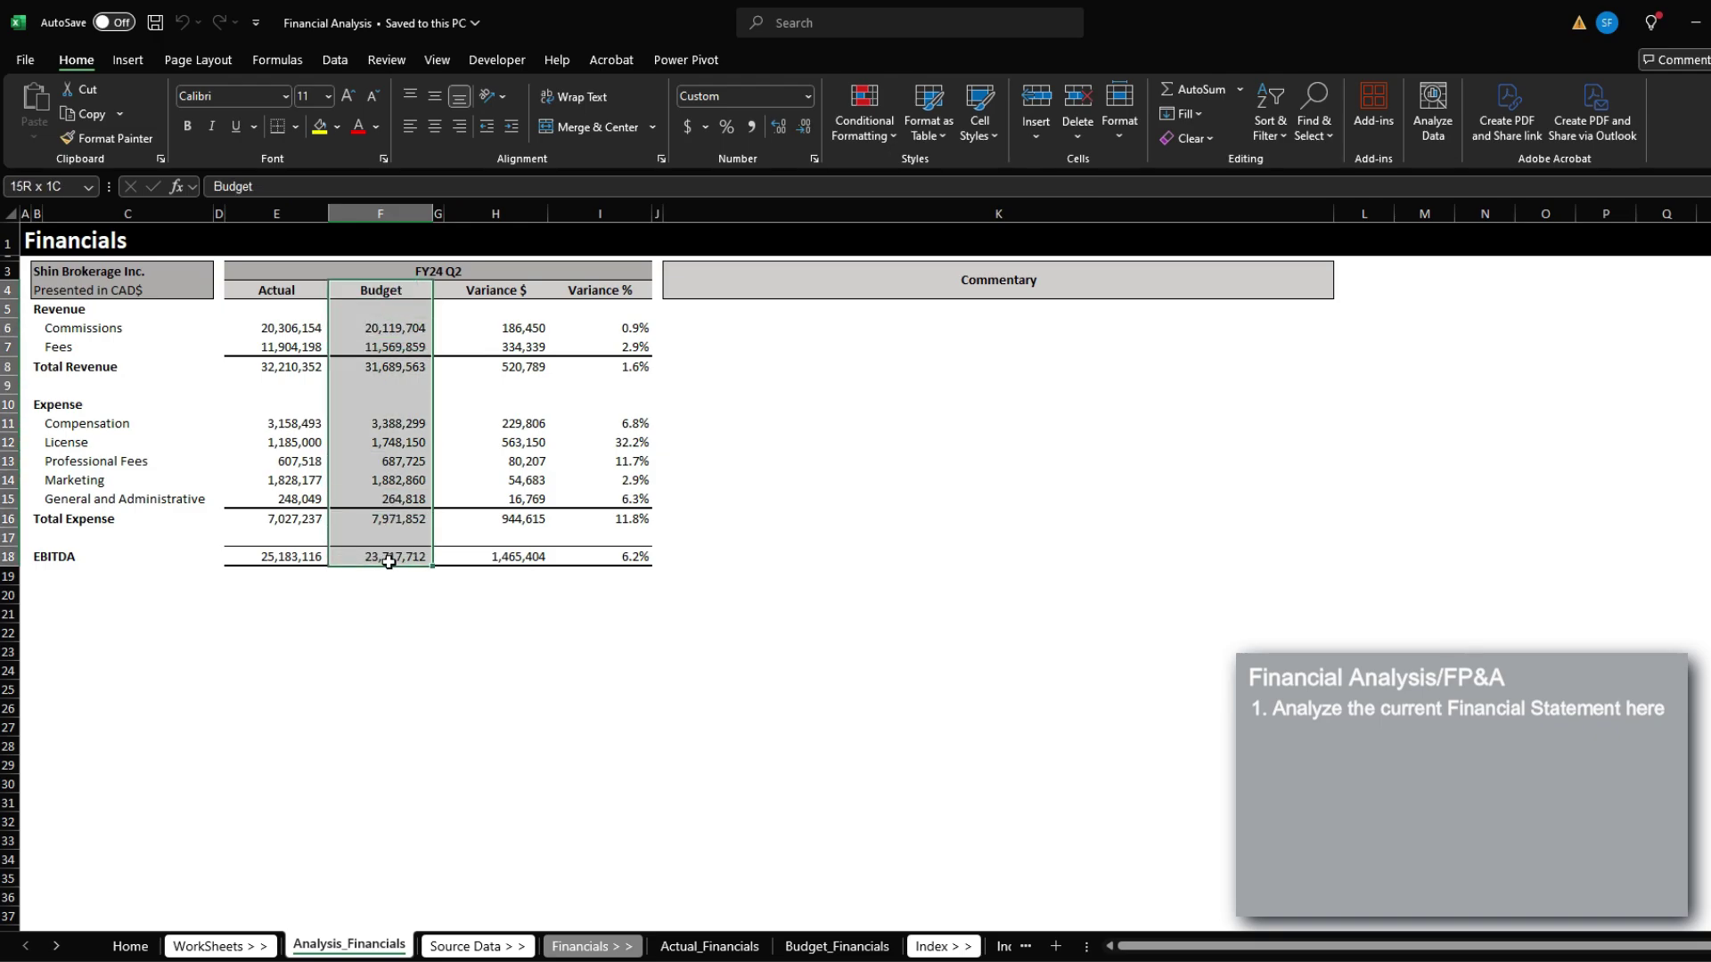
left_click(397, 328)
left_click(533, 328)
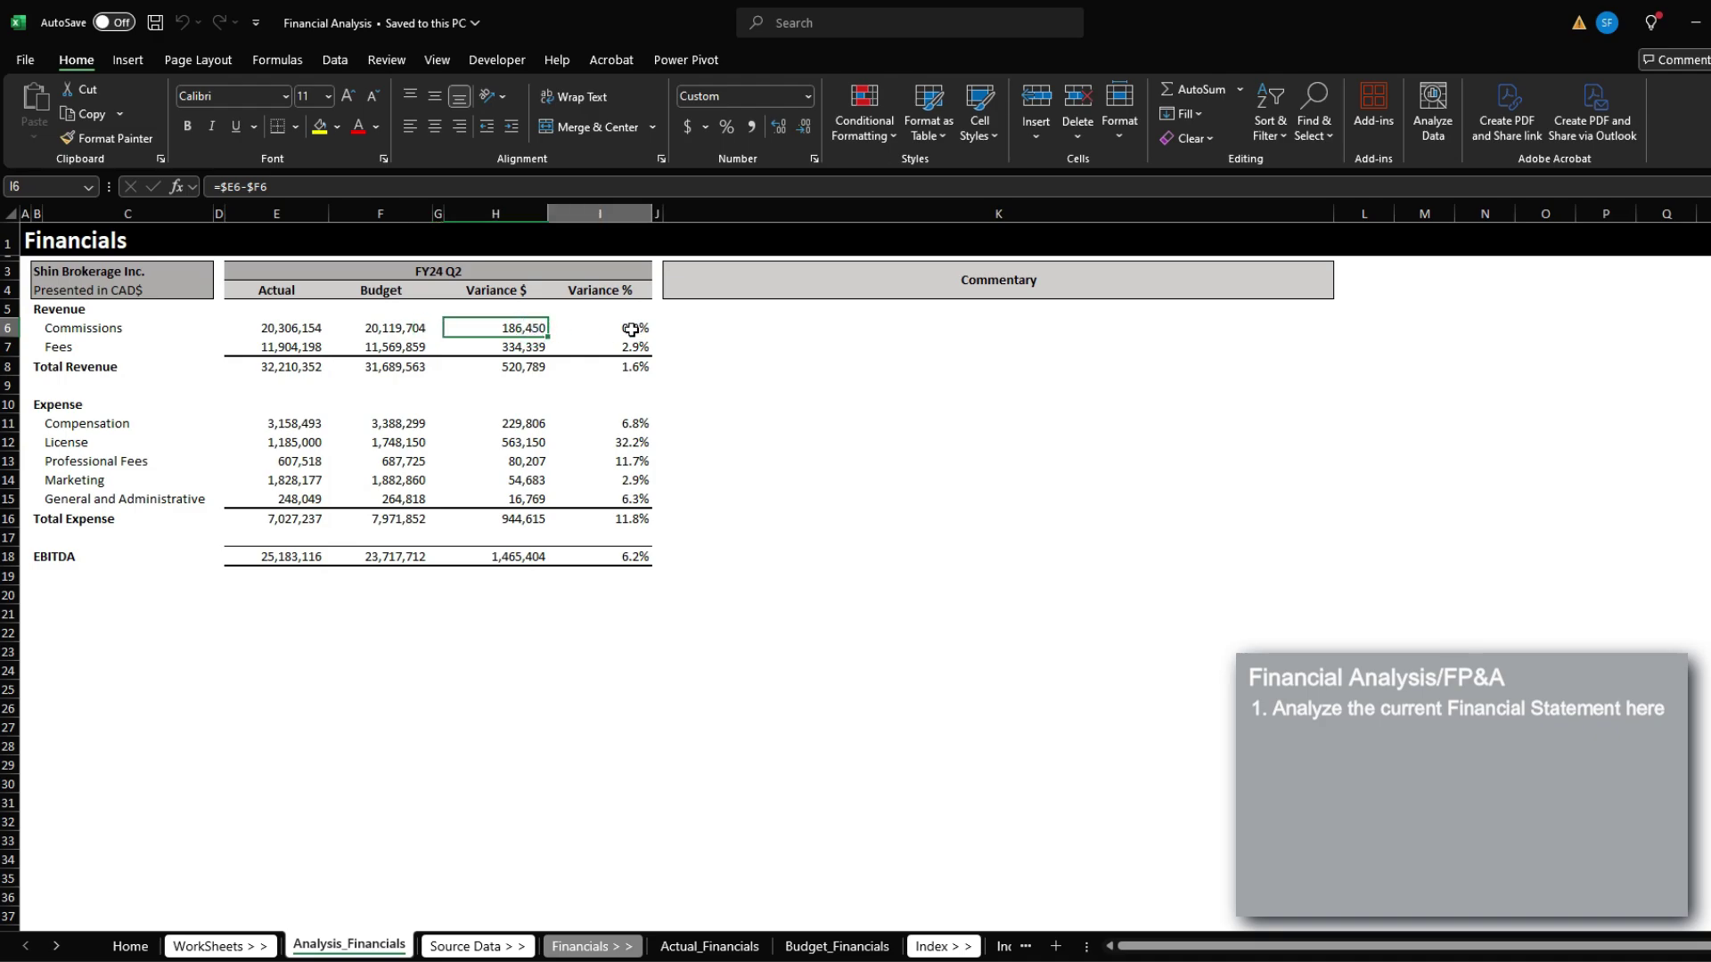
left_click_drag(628, 327, 624, 557)
left_click_drag(49, 330, 633, 564)
left_click_drag(633, 328, 701, 369)
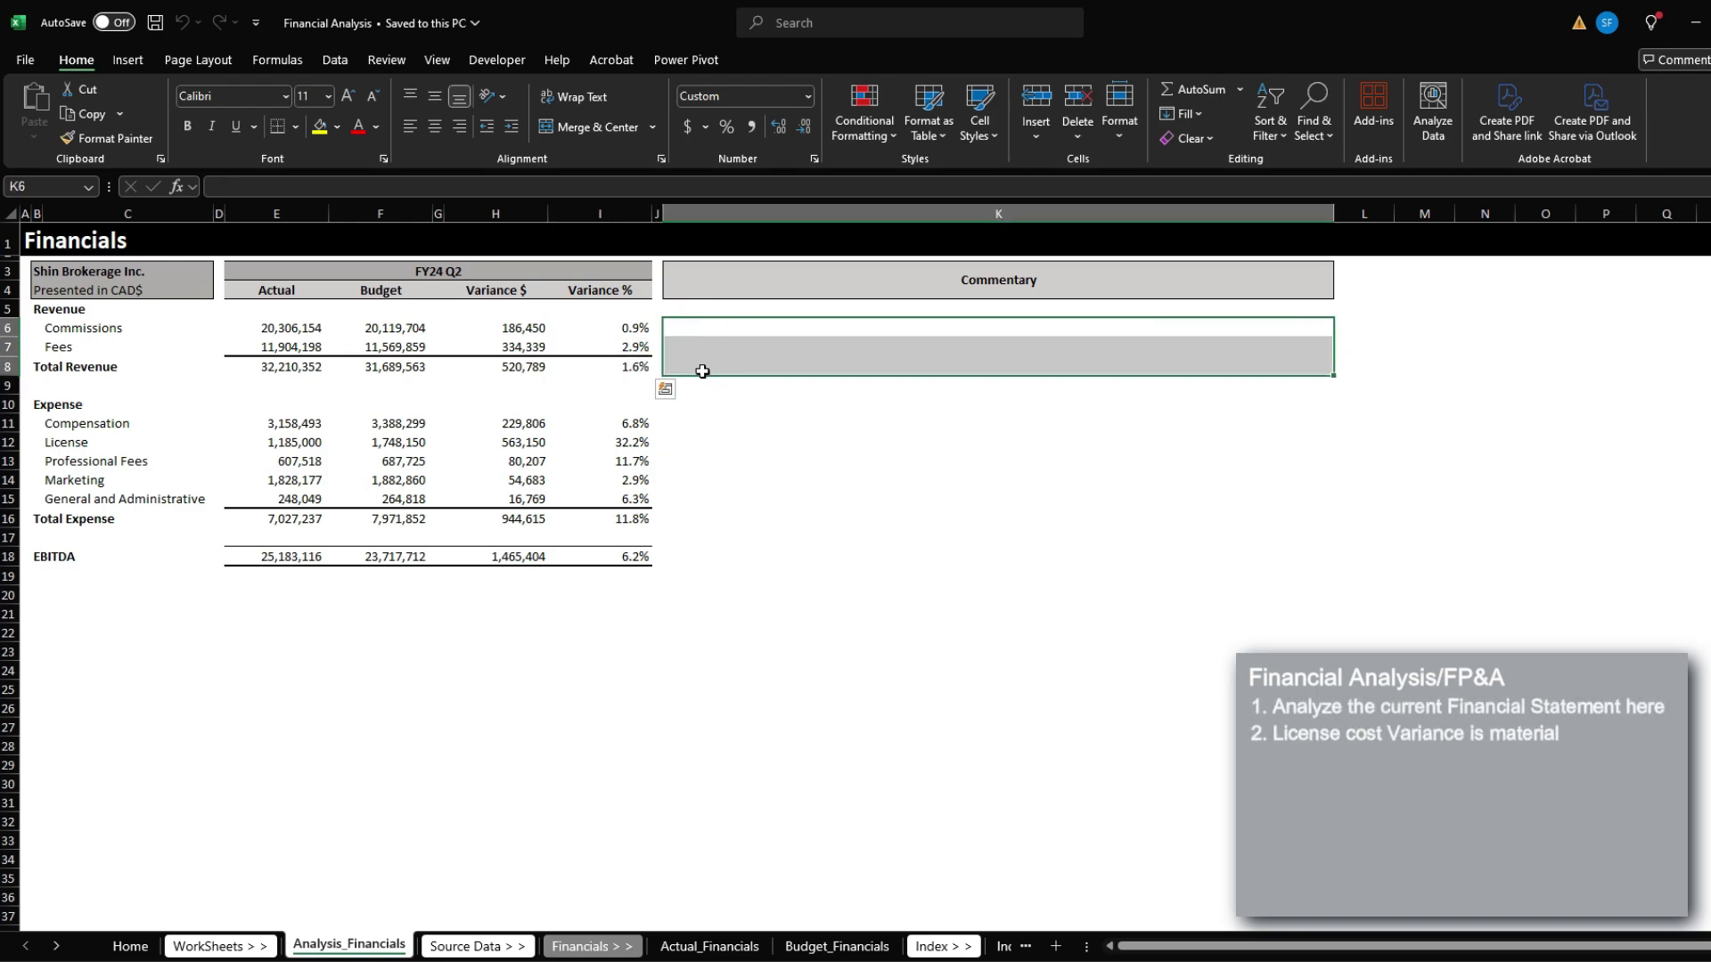
left_click(628, 429)
left_click_drag(629, 428, 624, 517)
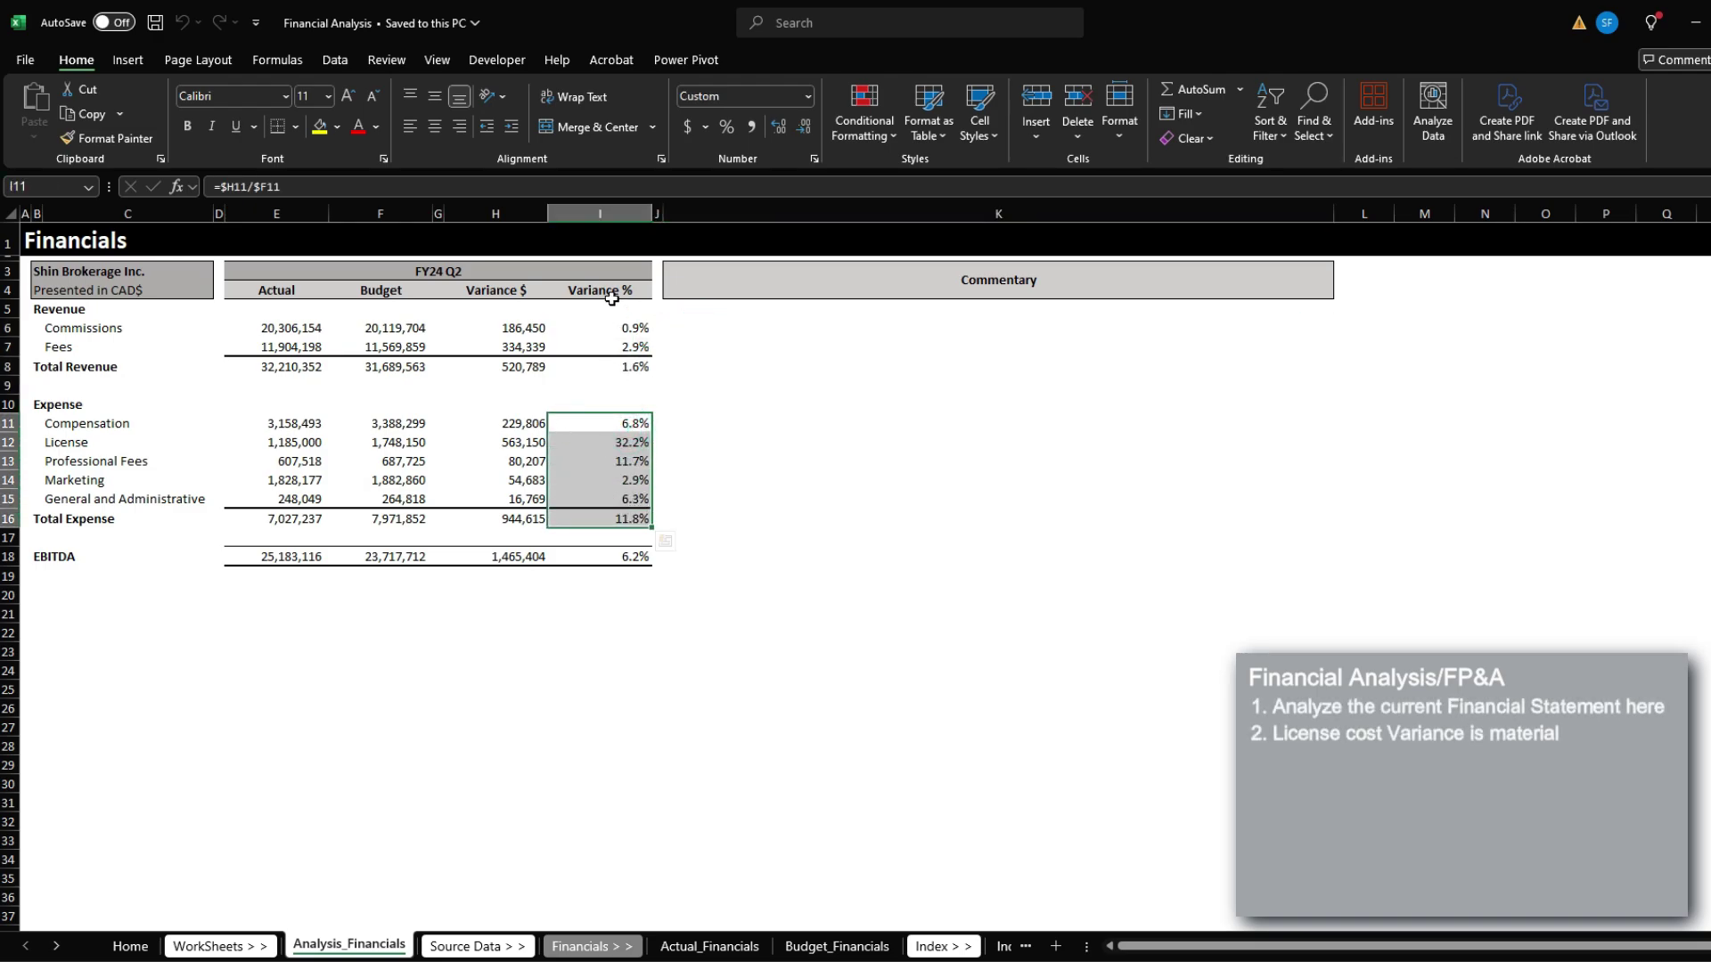
left_click(125, 442)
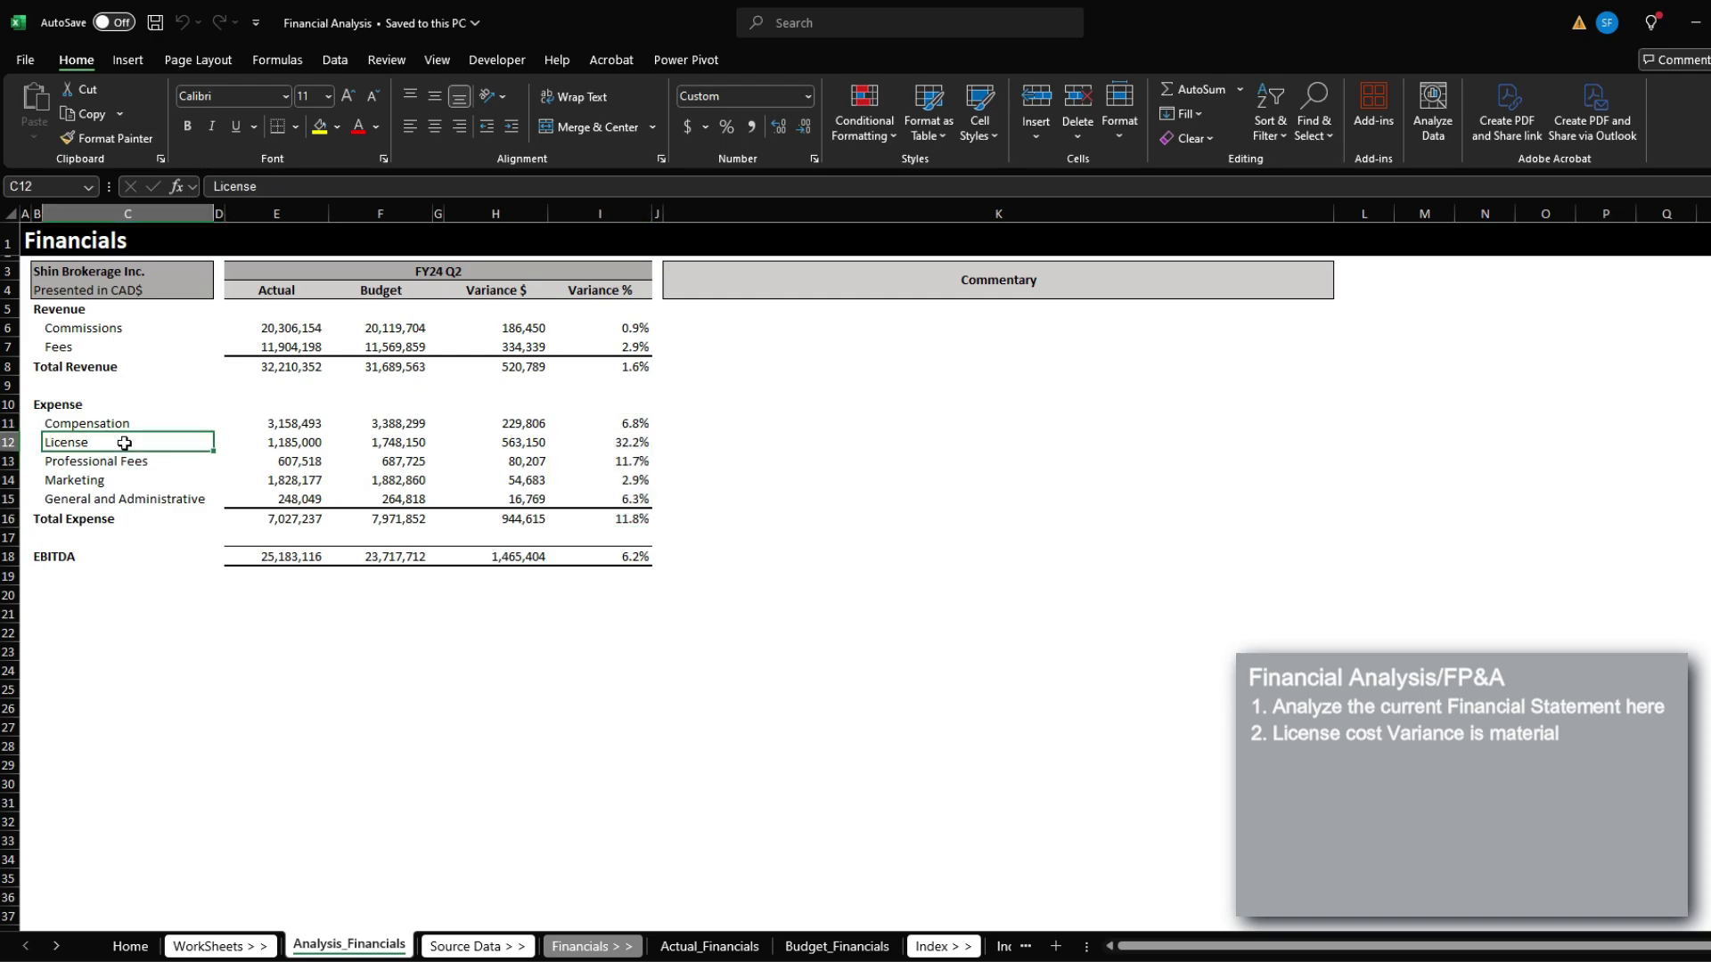
left_click_drag(72, 441, 649, 445)
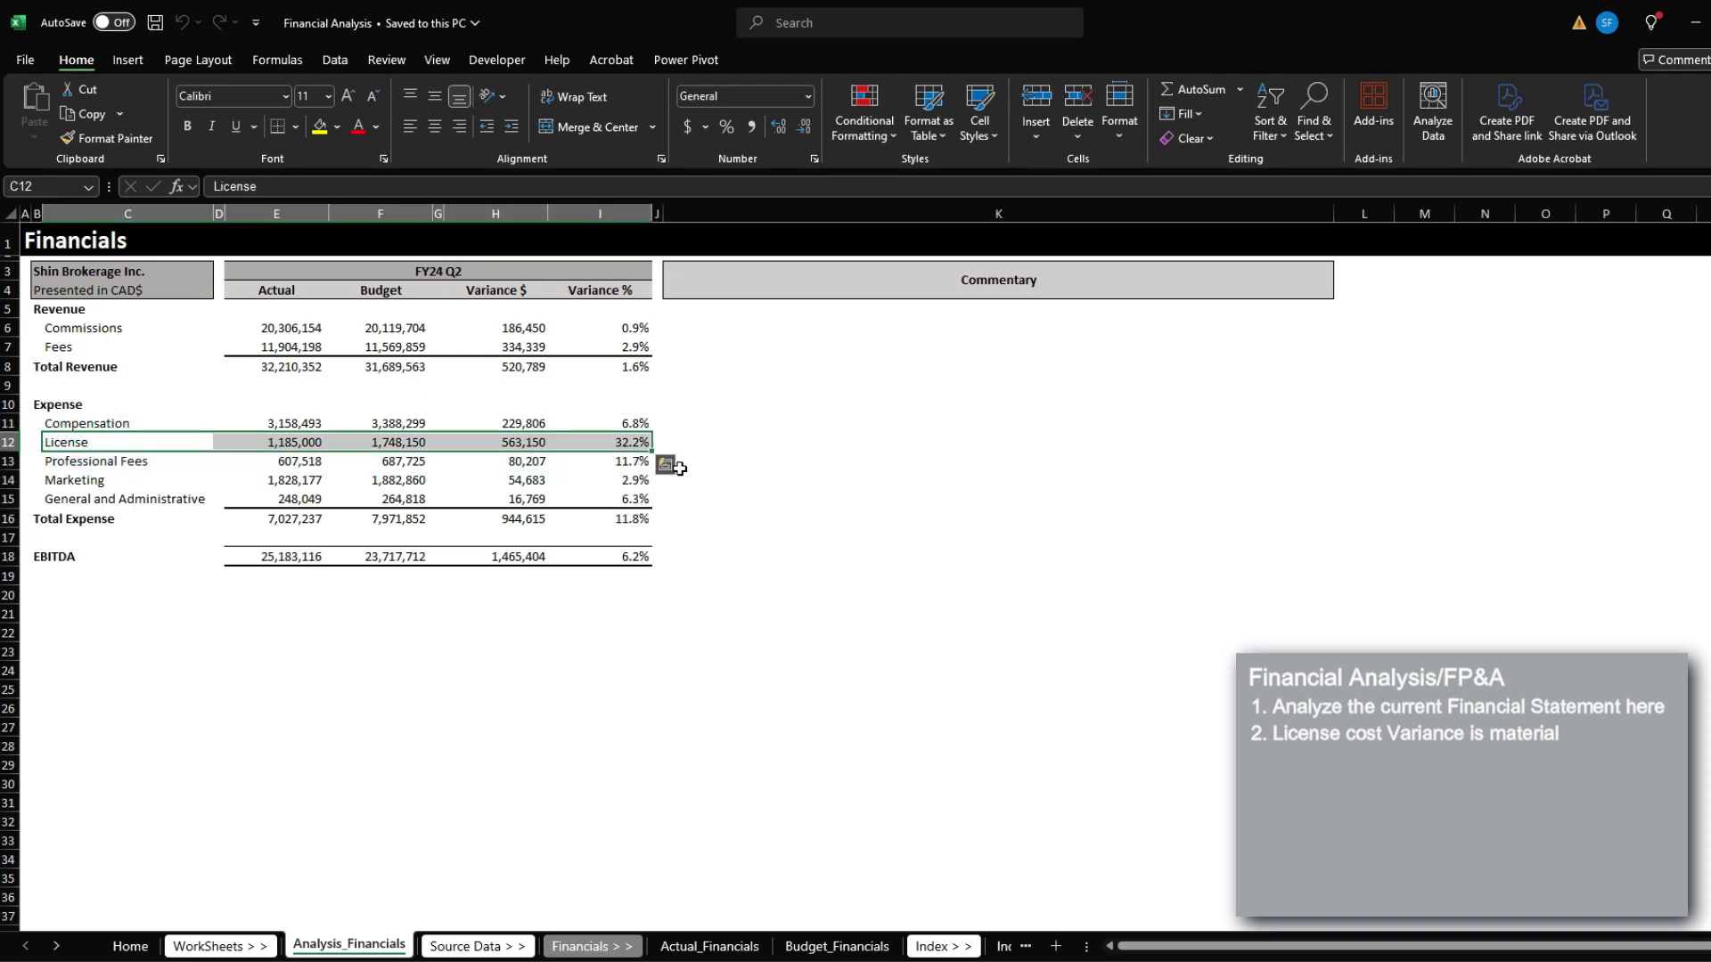
left_click_drag(281, 443, 646, 445)
left_click(675, 443)
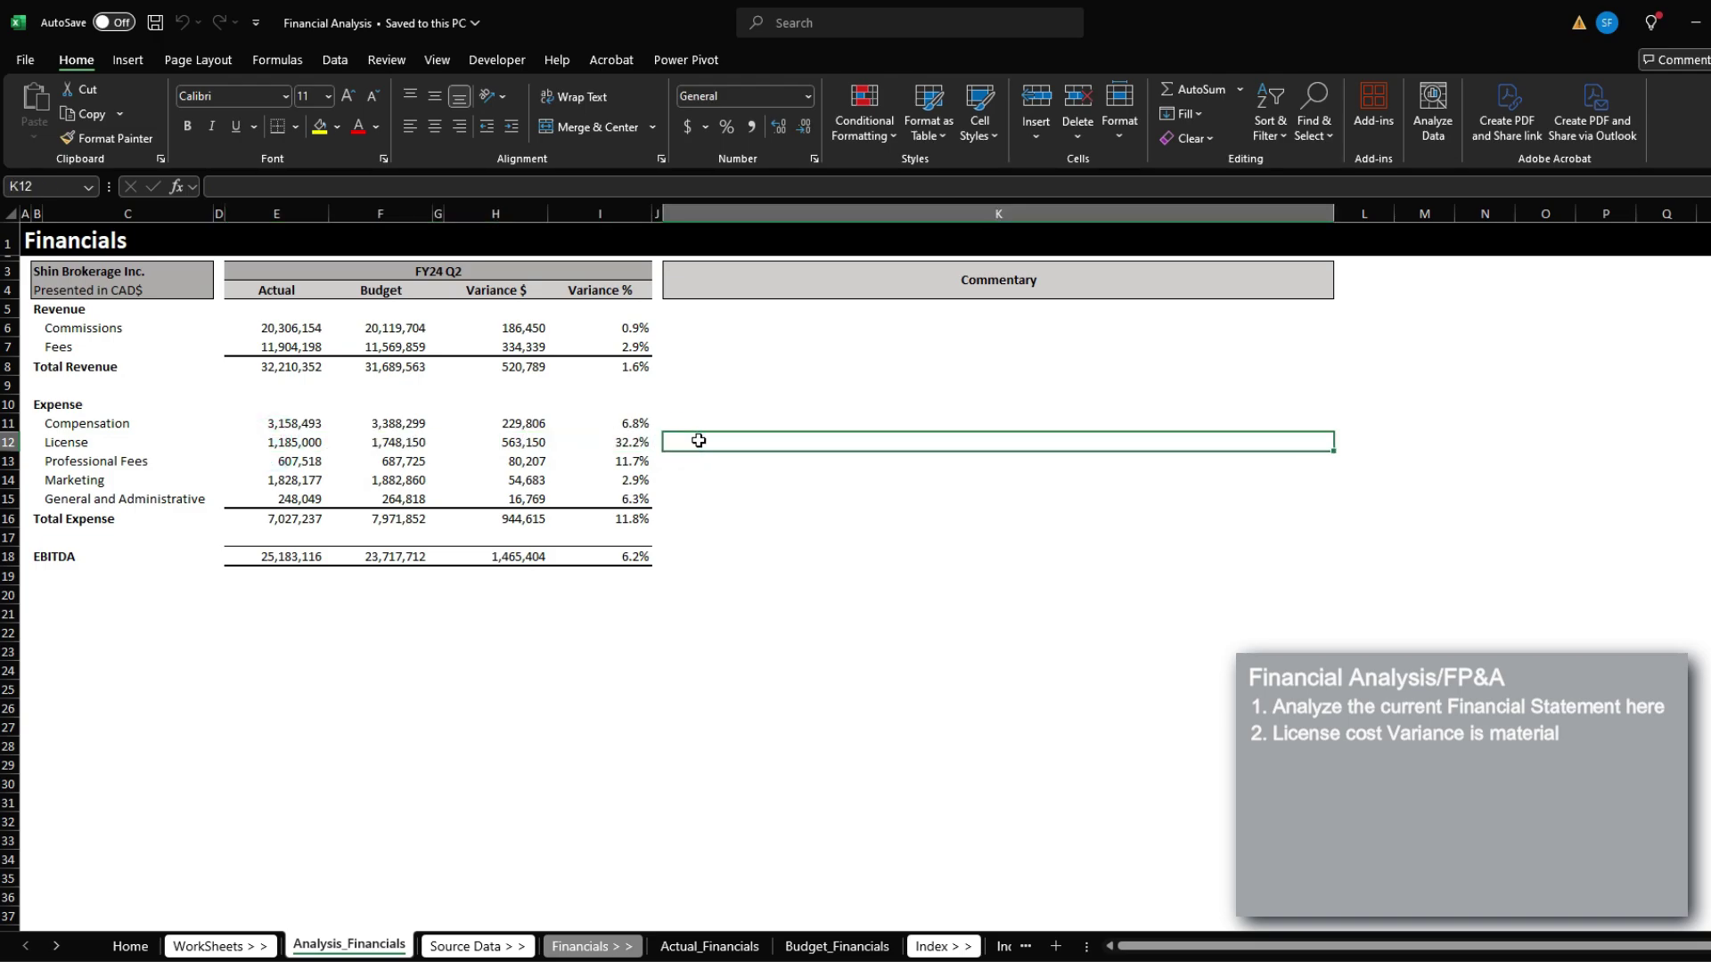
left_click_drag(634, 443, 153, 443)
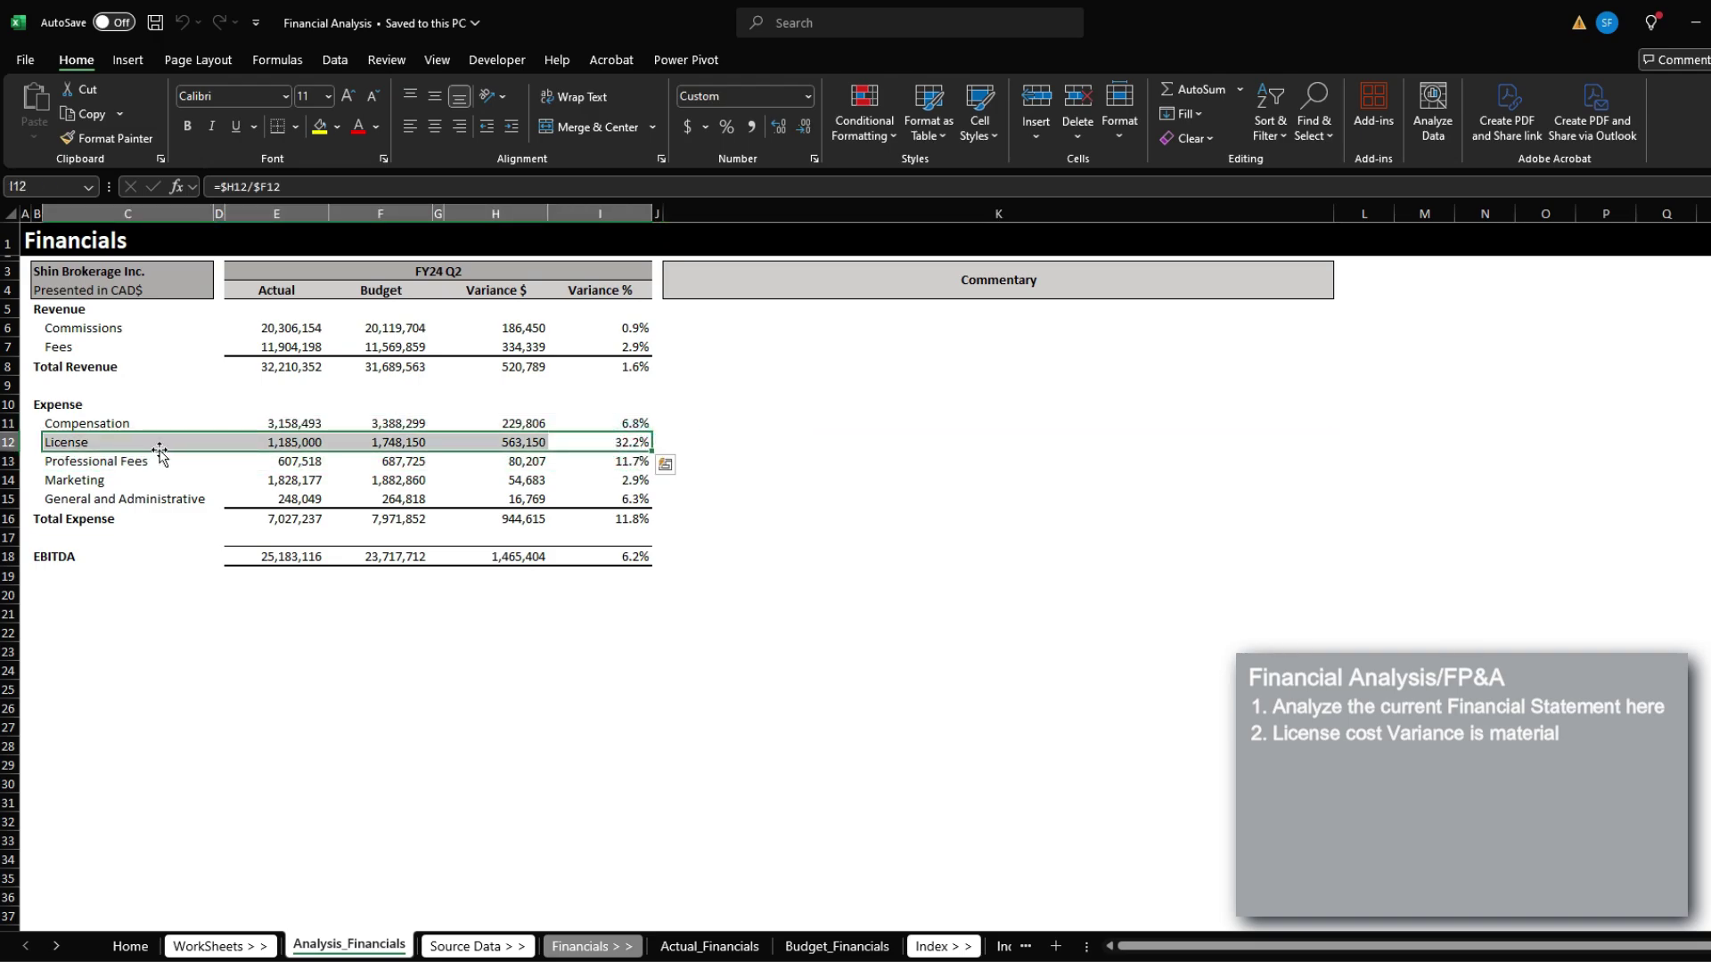
left_click(535, 443)
key("Right")
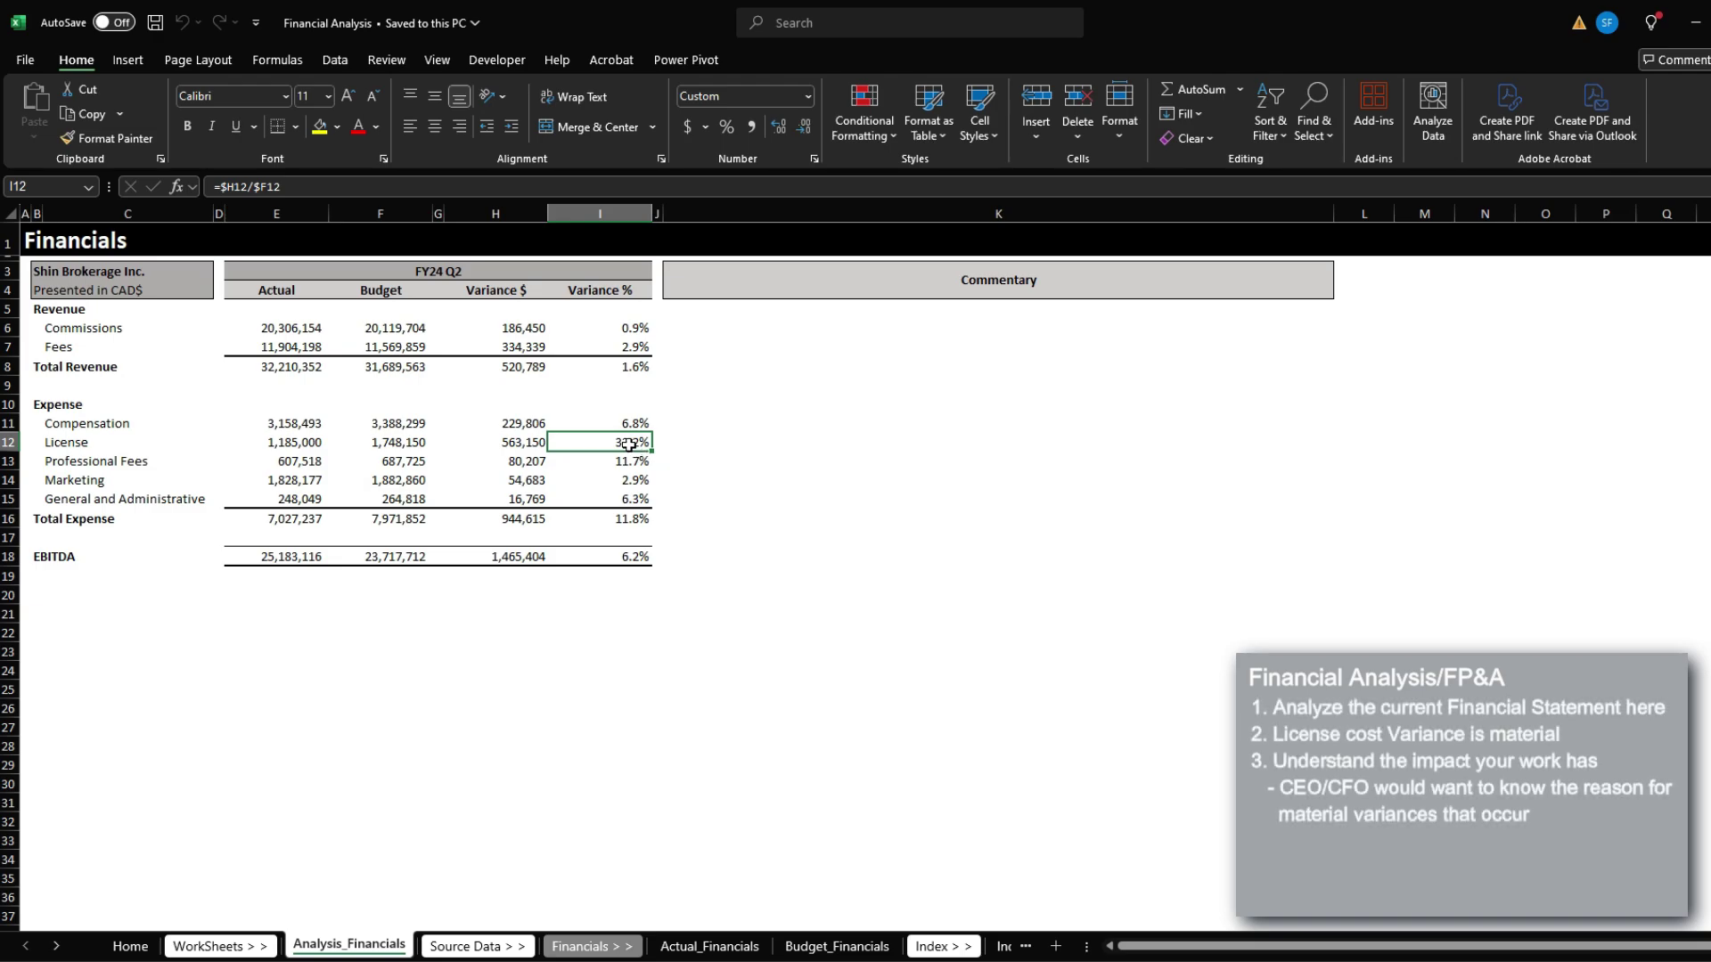
left_click_drag(629, 445, 134, 439)
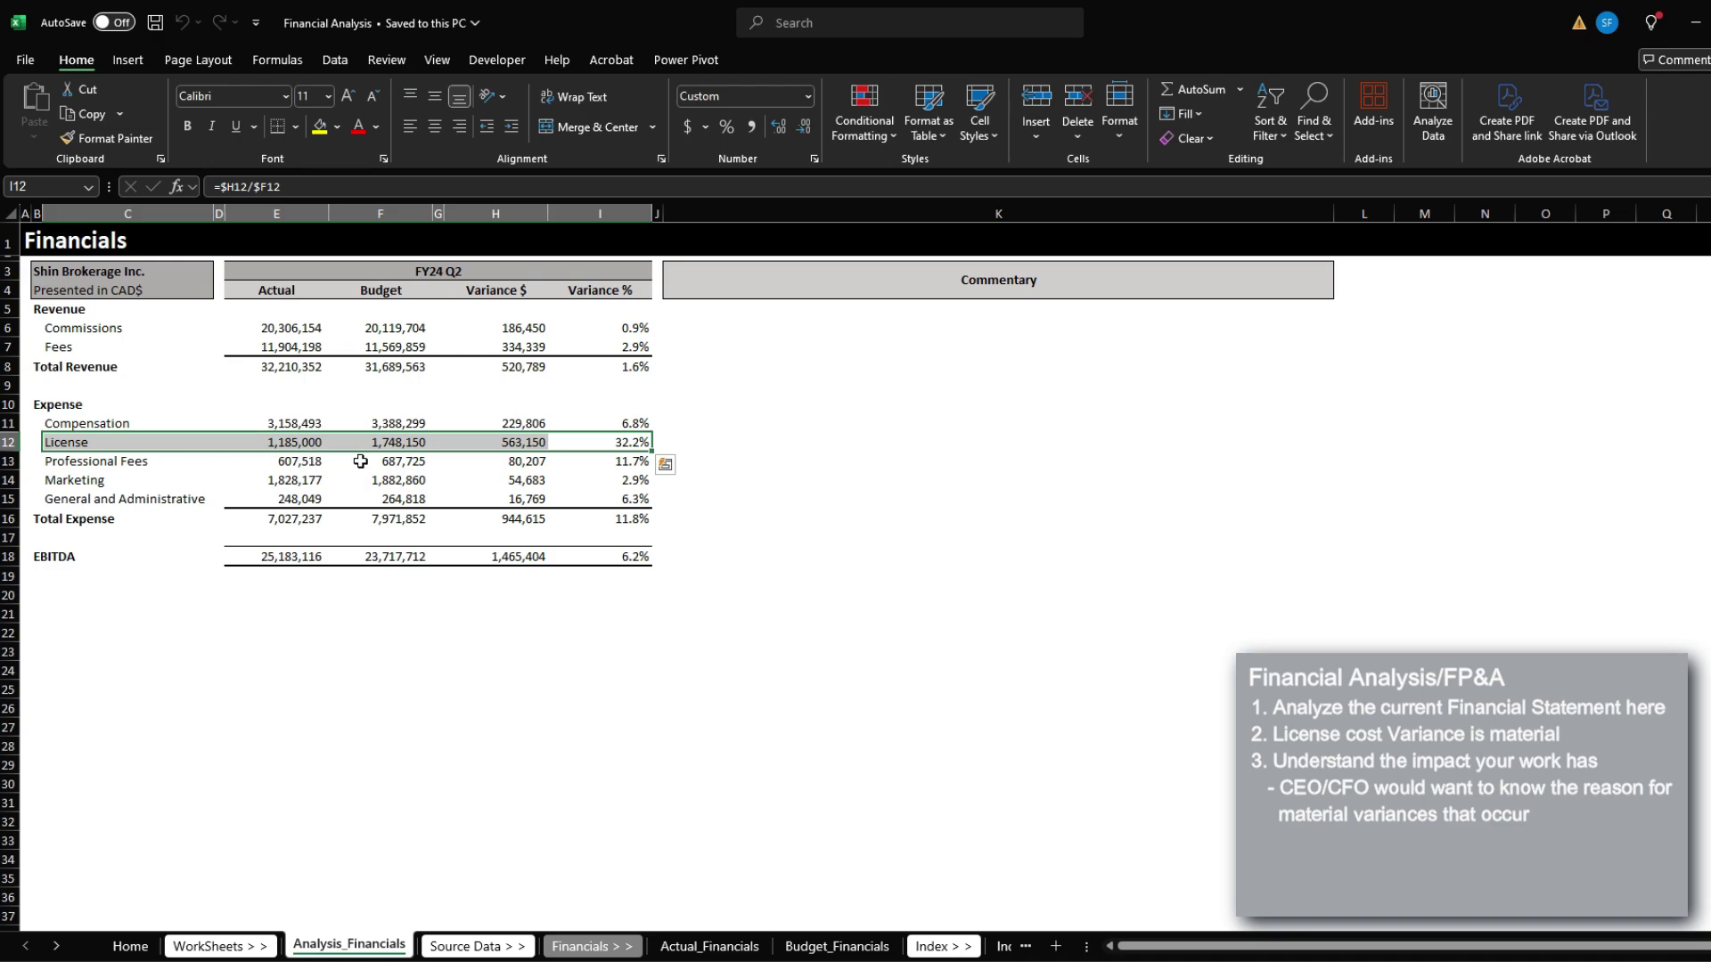
left_click(691, 444)
left_click_drag(270, 328, 641, 557)
left_click(317, 446)
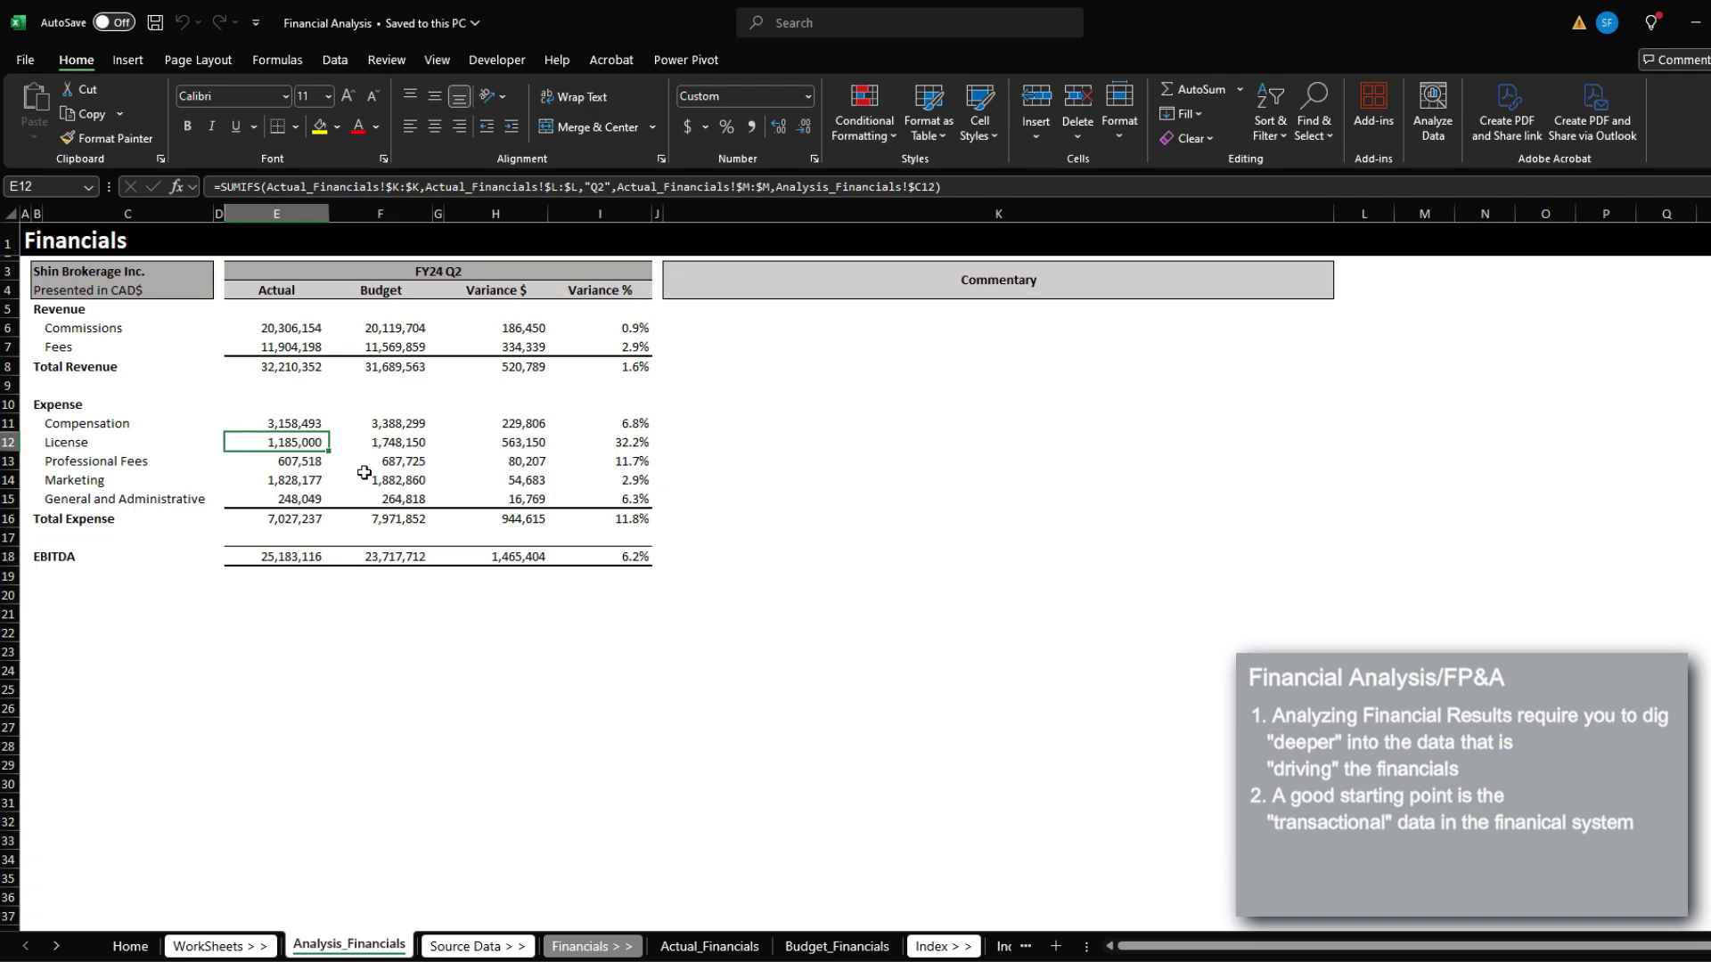
- Highlight the income statement, then review the first commission transactions on Actual_Financials
left_click_drag(70, 324, 593, 560)
left_click(711, 946)
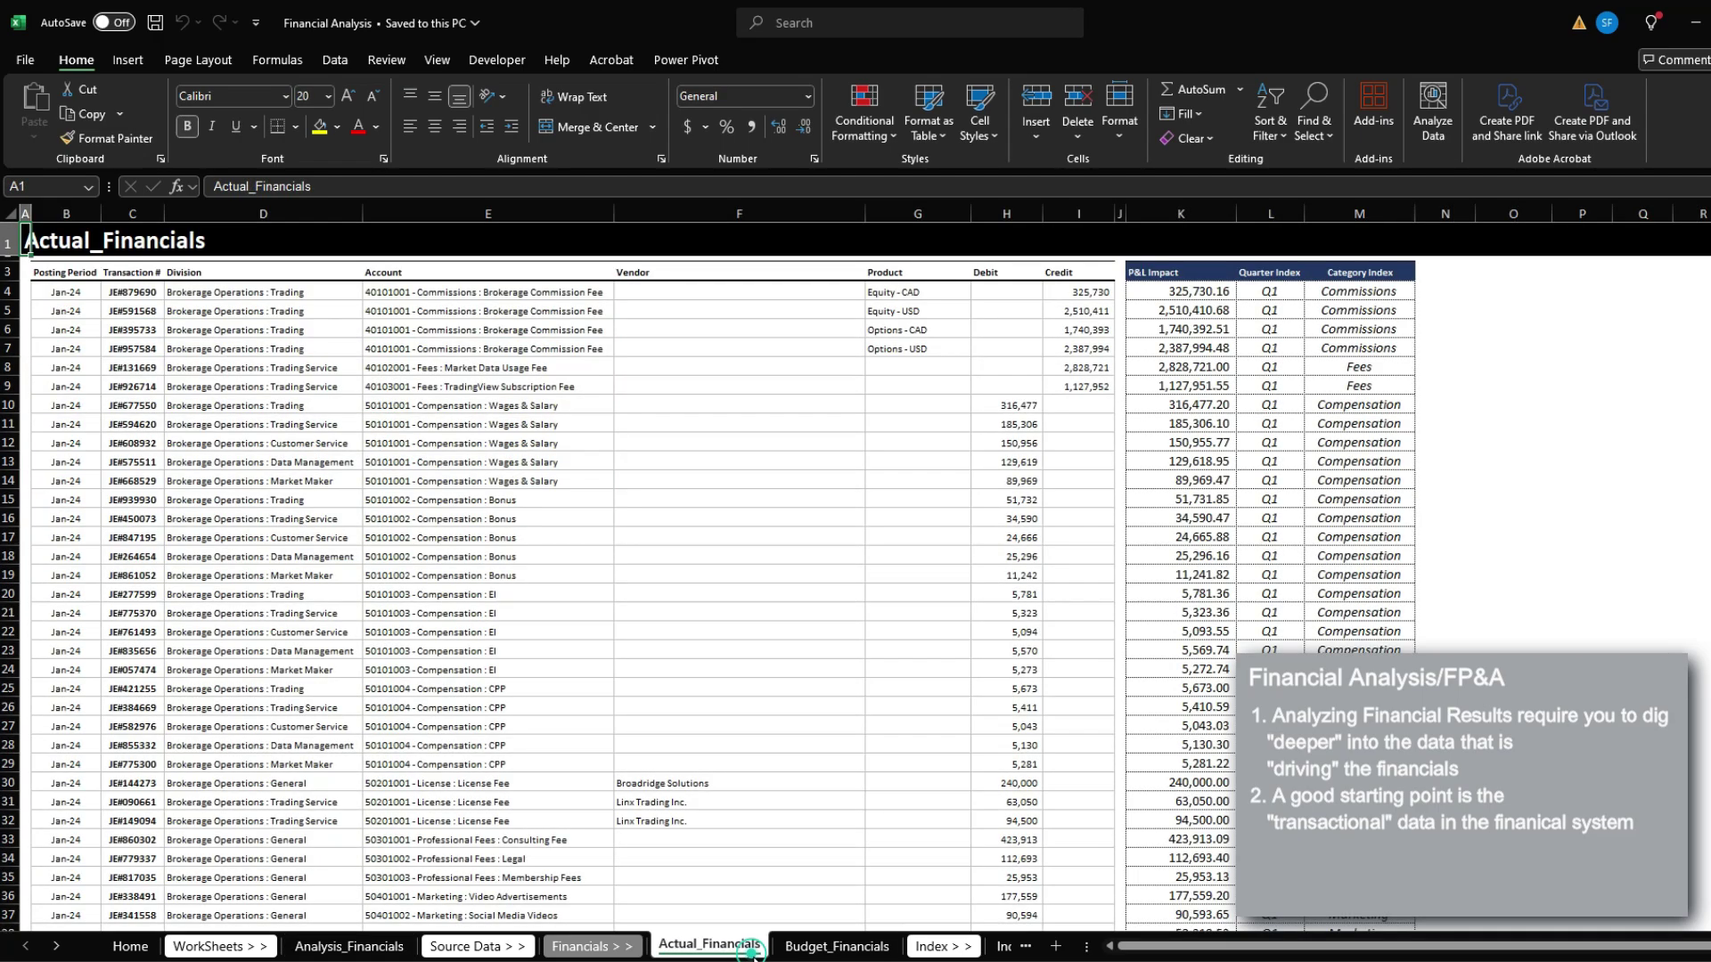
scroll(592, 447, "up", 3)
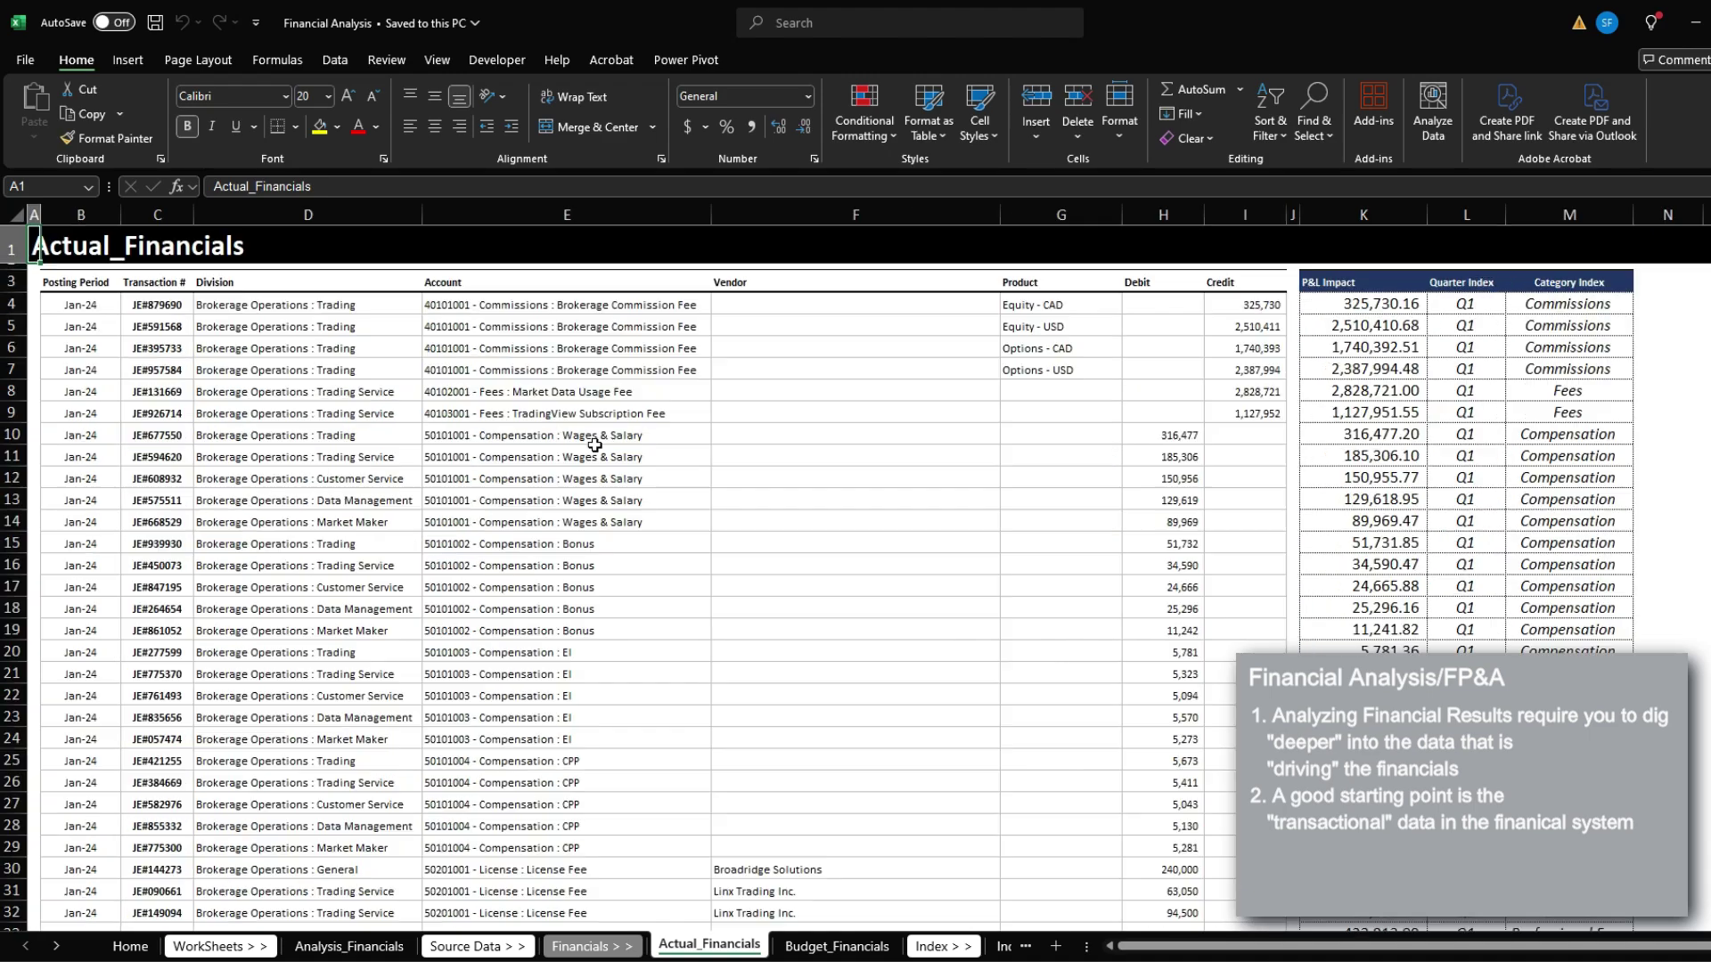
left_click_drag(94, 330, 1600, 332)
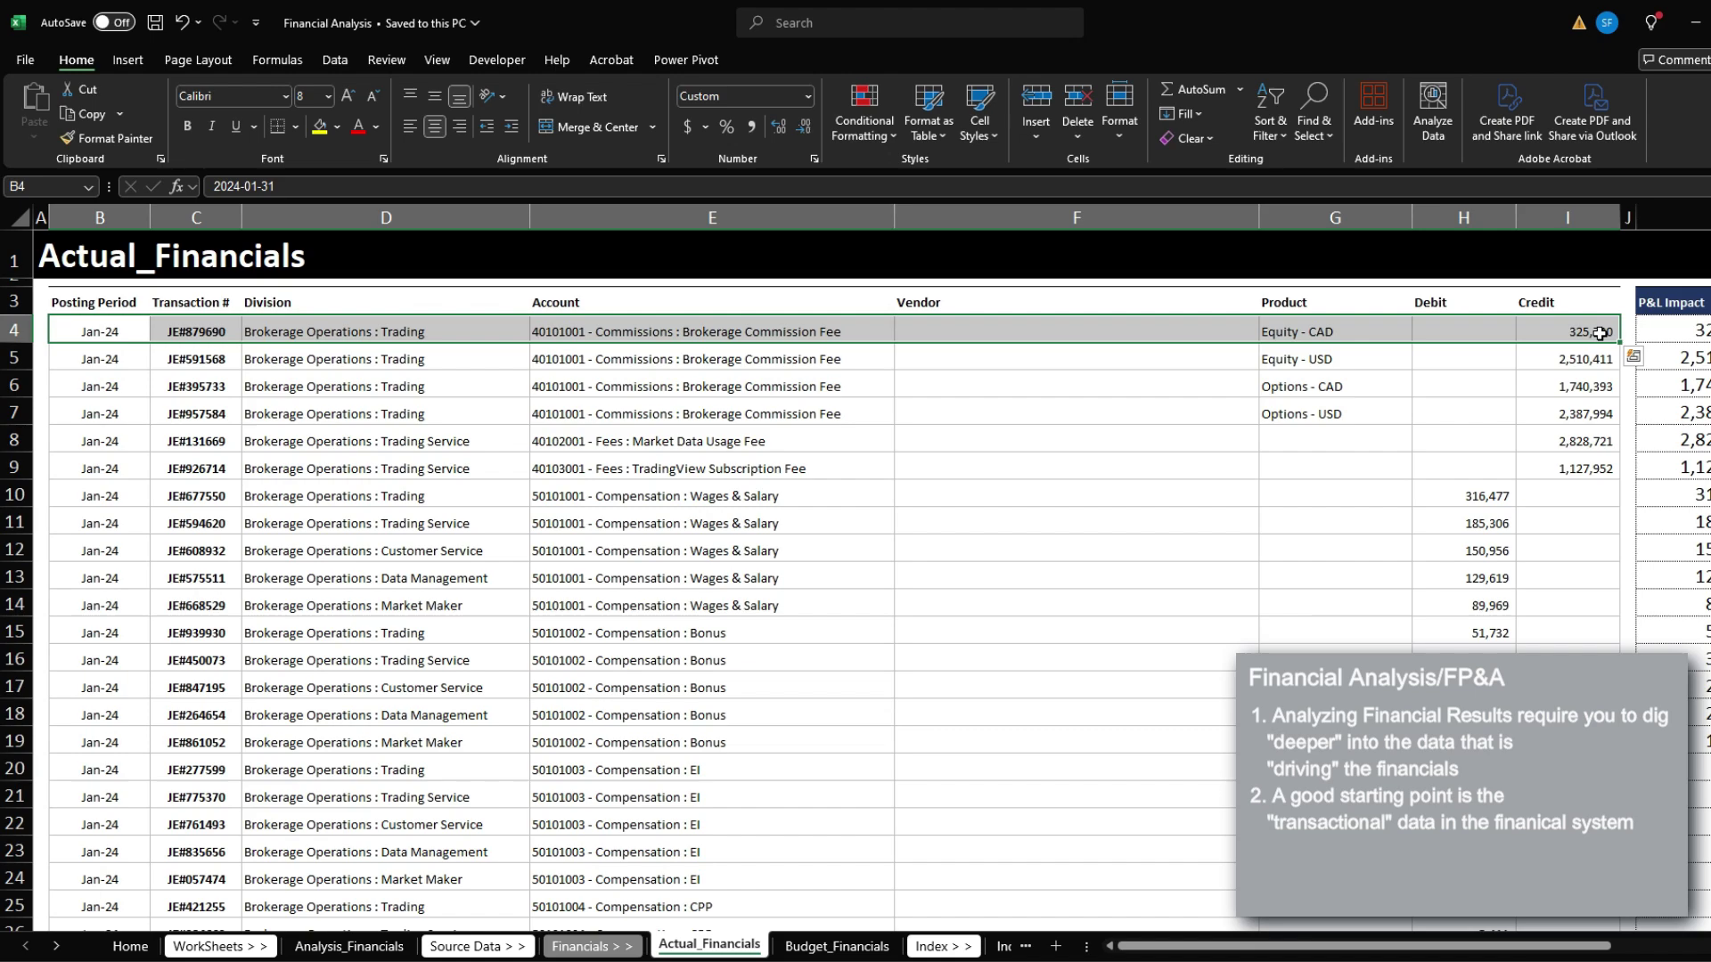
- Turn on filters and restrict the Account column to the 50201001 License Fee account
left_click(698, 304)
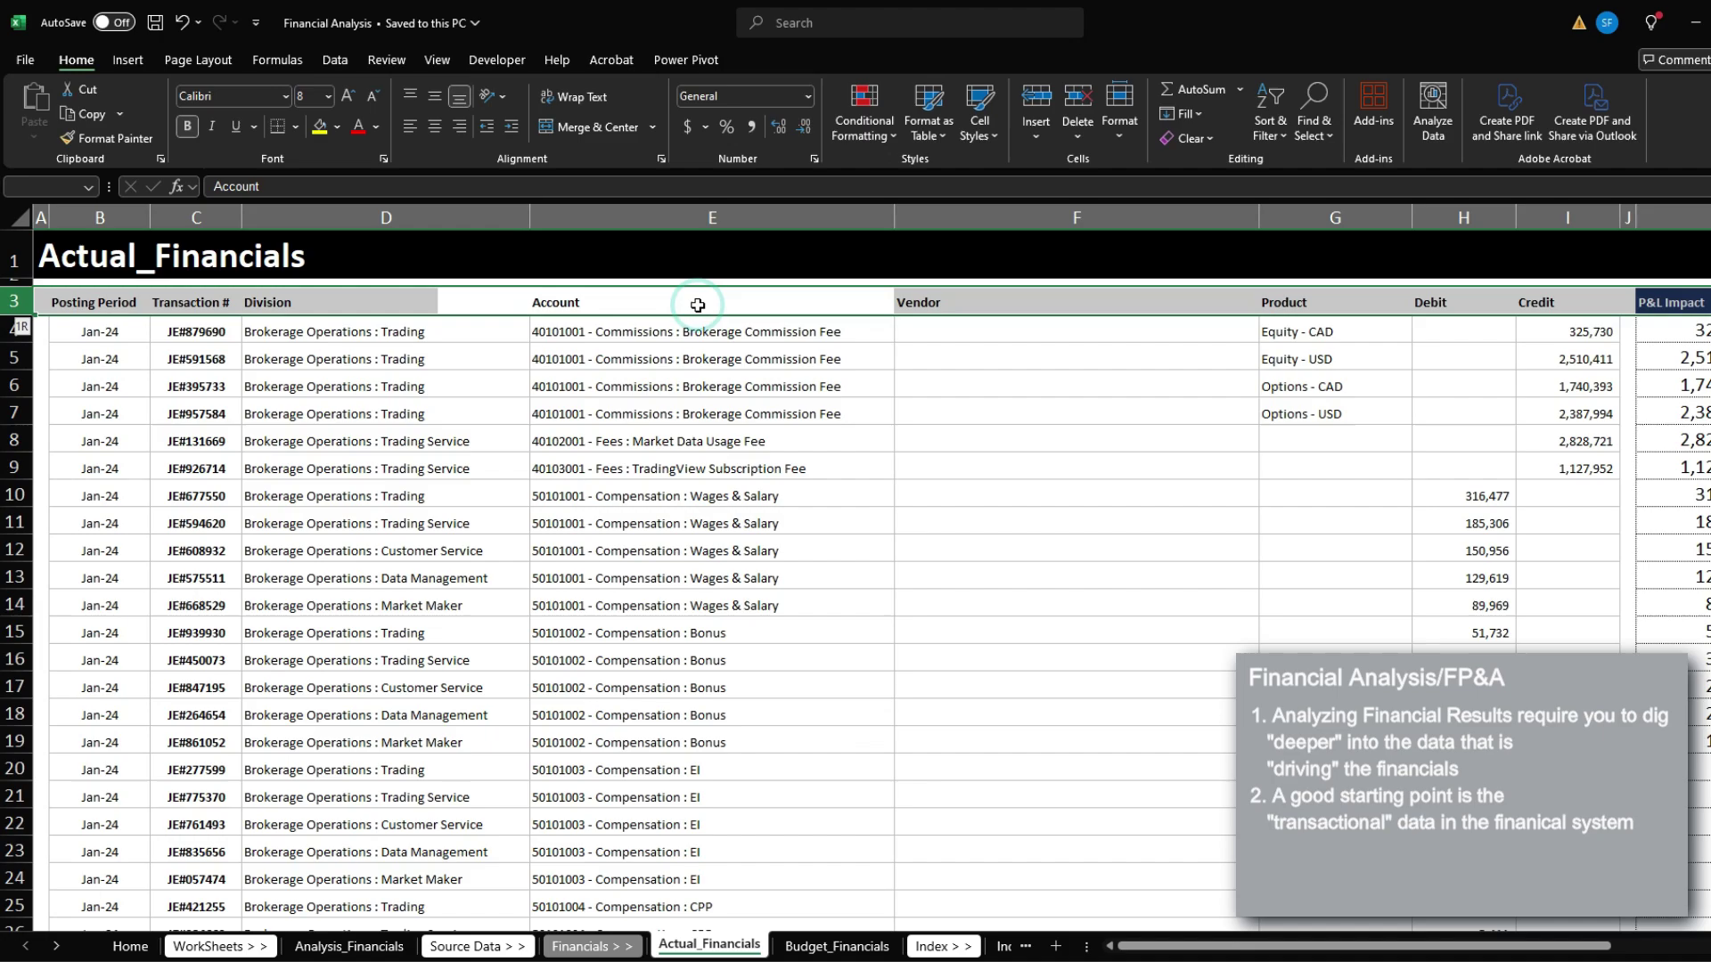
key("ctrl+shift+l")
left_click(697, 305)
key("alt+Down")
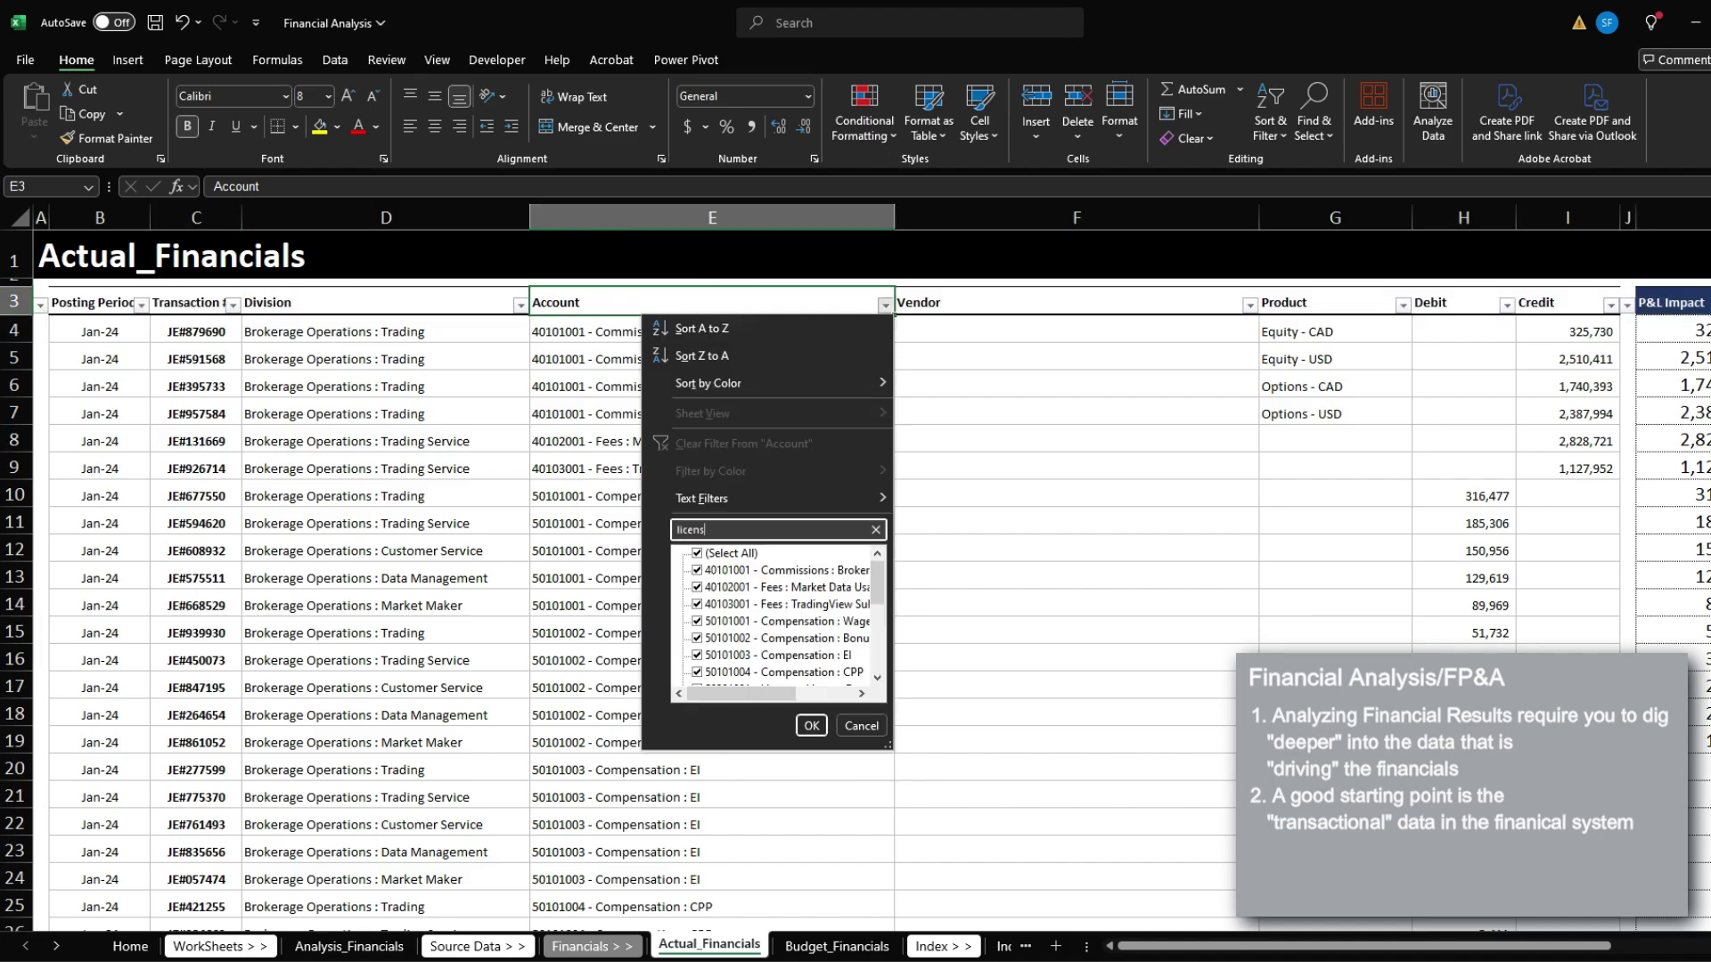
key("Return")
- Highlight the April–June license posting periods and their debit amounts
left_click(512, 470)
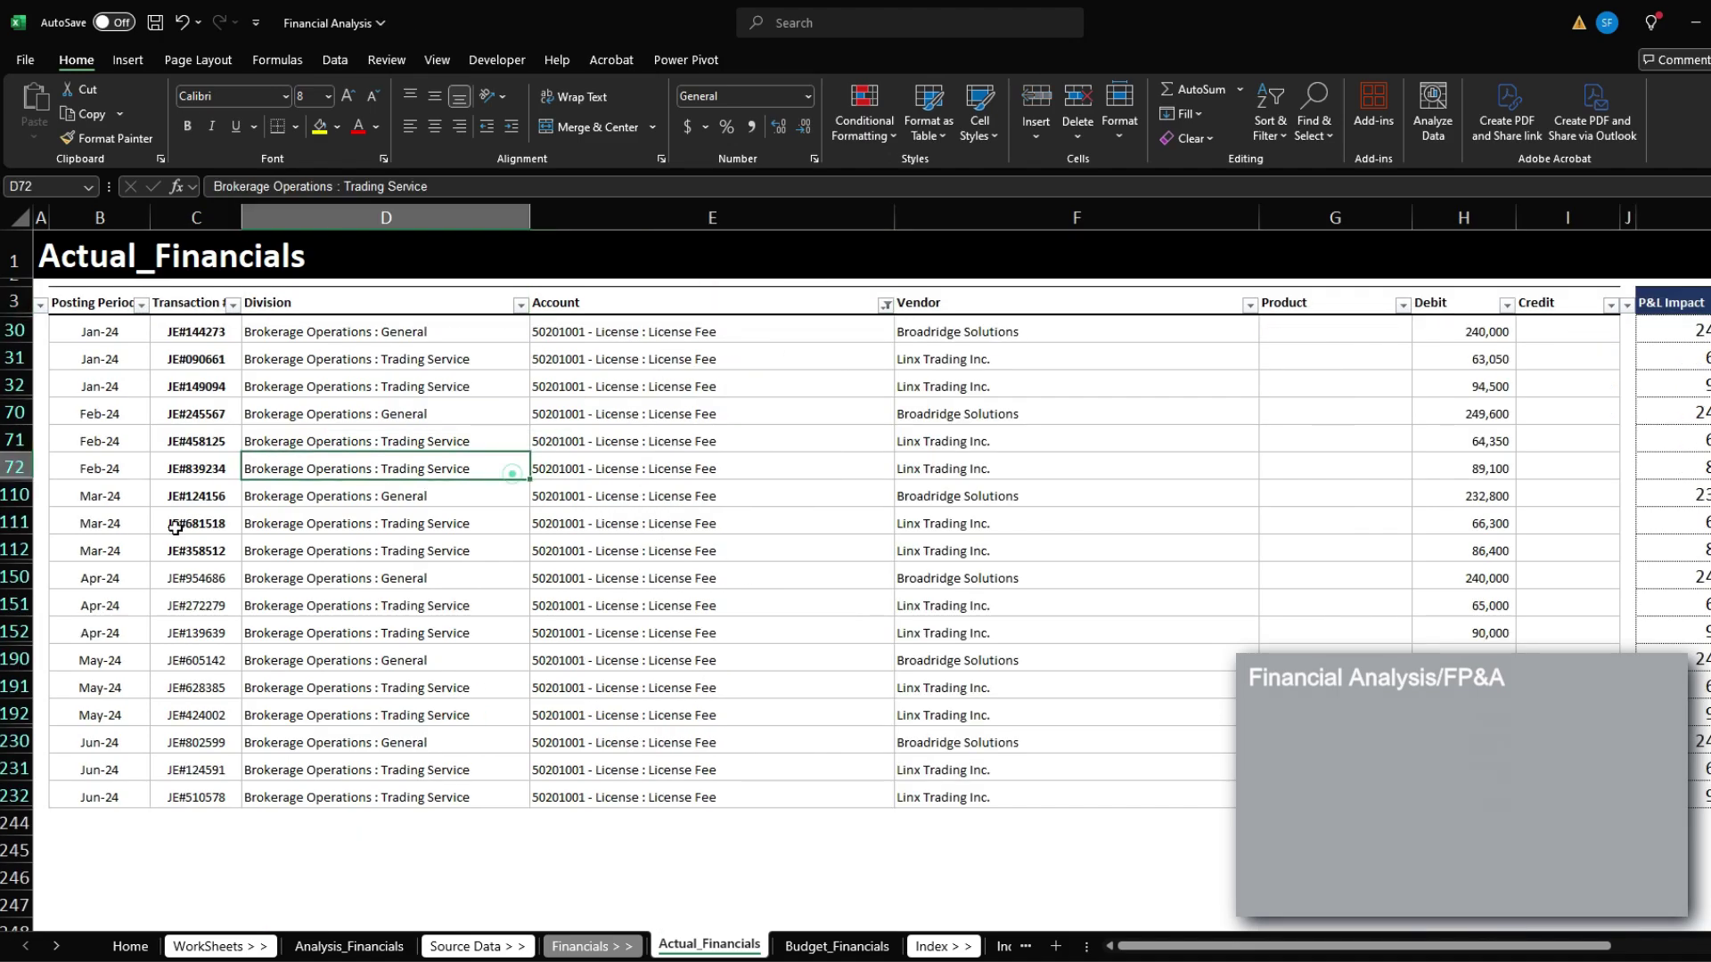
left_click(105, 578)
left_click_drag(105, 577, 107, 797)
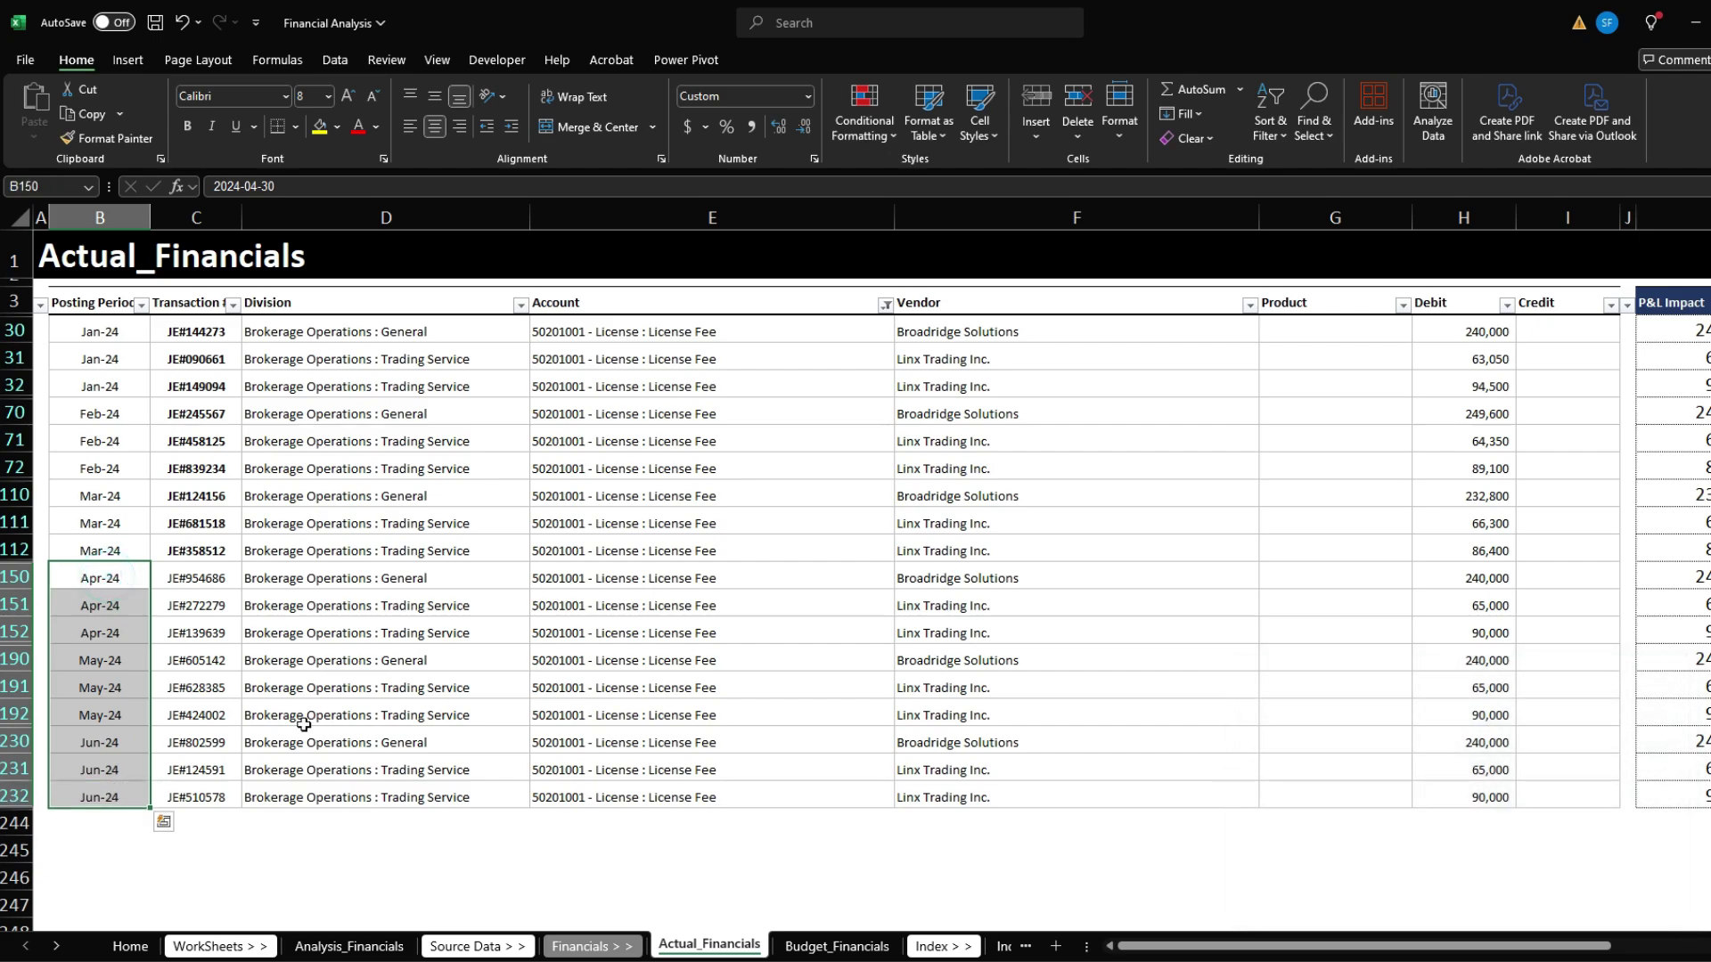
left_click(655, 579)
left_click_drag(1484, 579, 1481, 797)
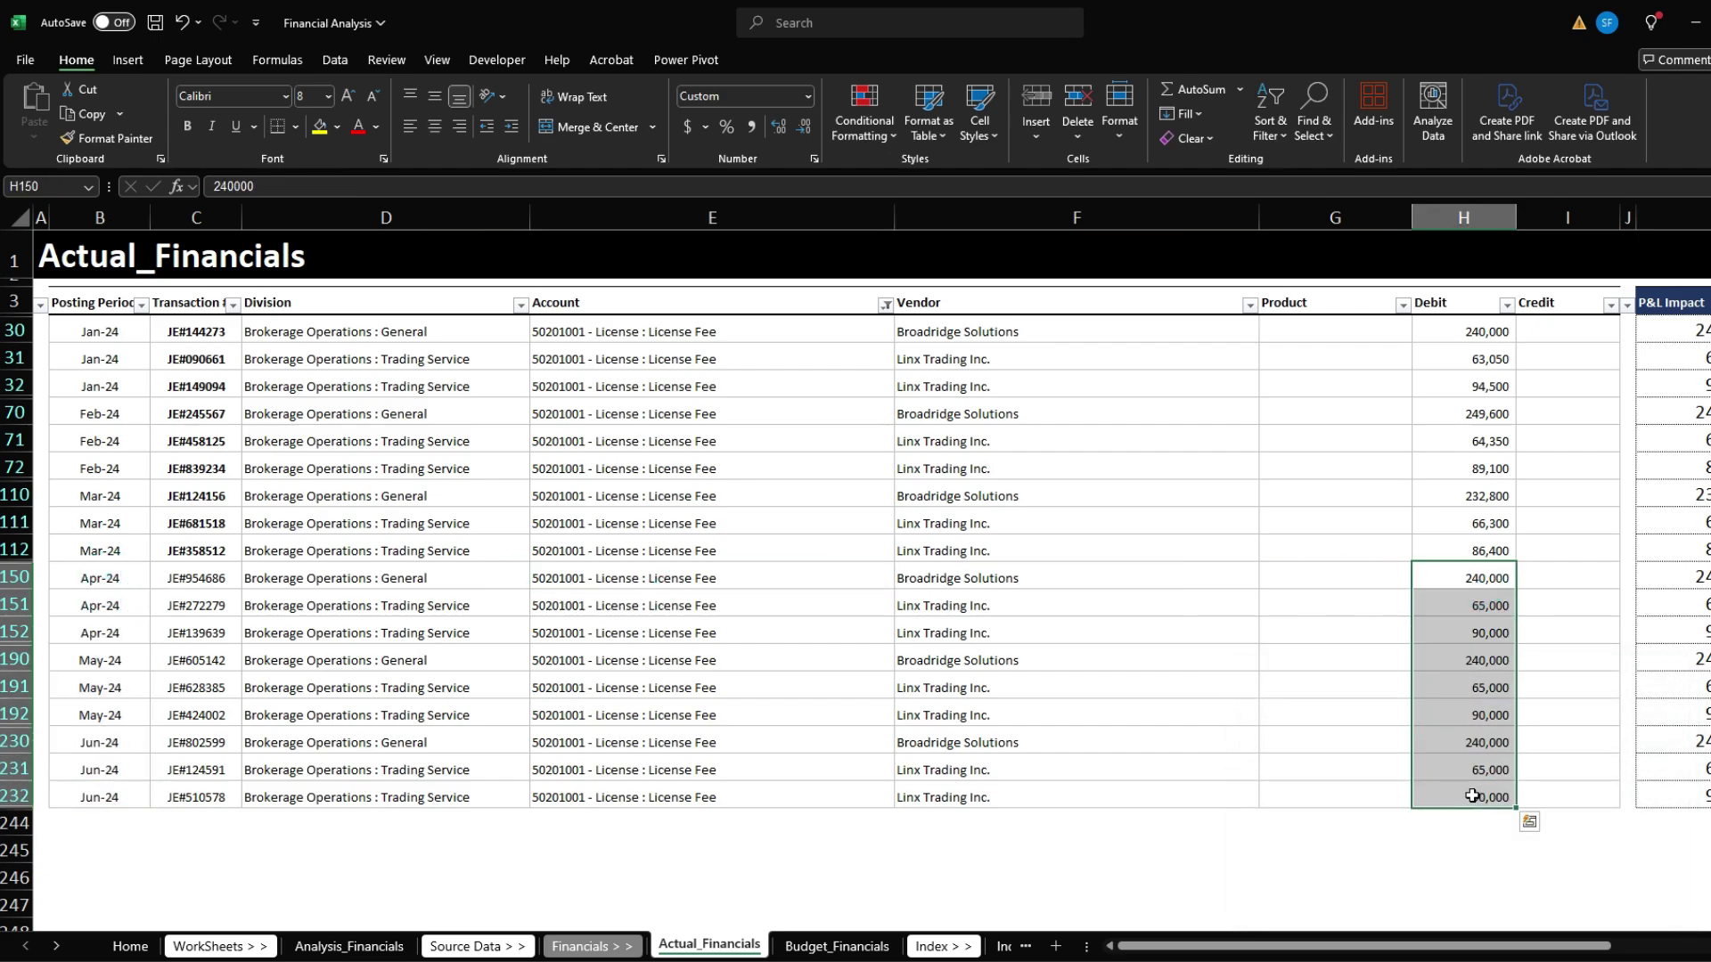
- Check the License Actual formula on Analysis_Financials against all Q2 license transactions
left_click(405, 948)
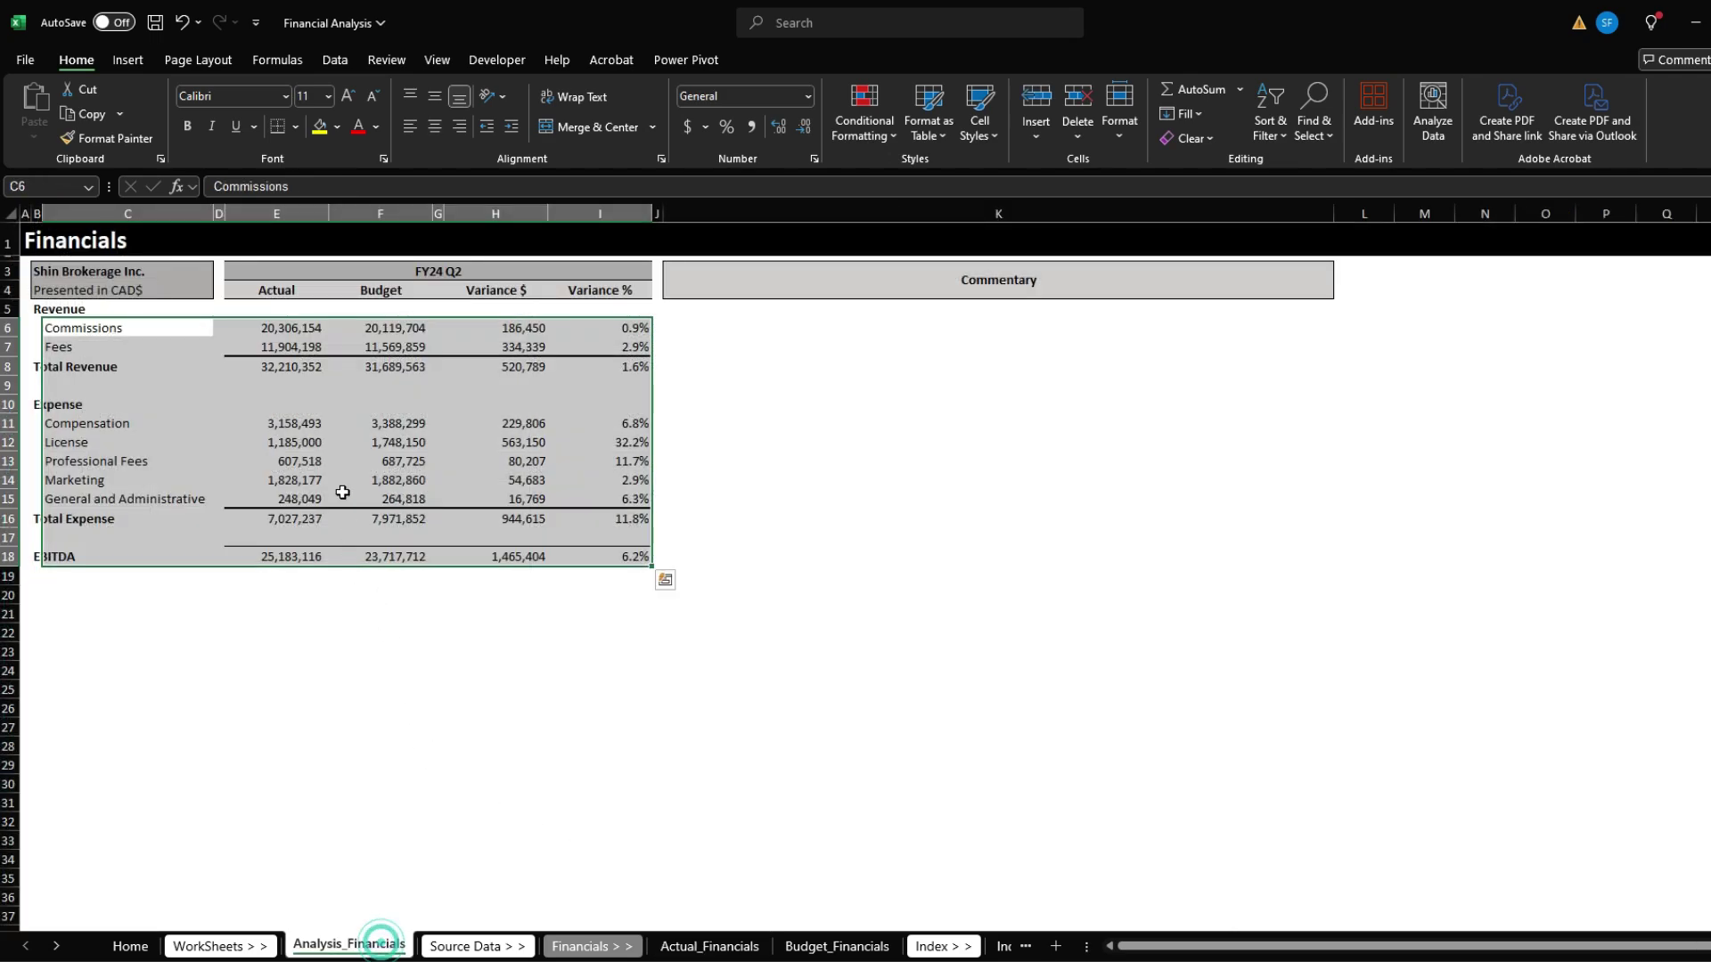
left_click(302, 444)
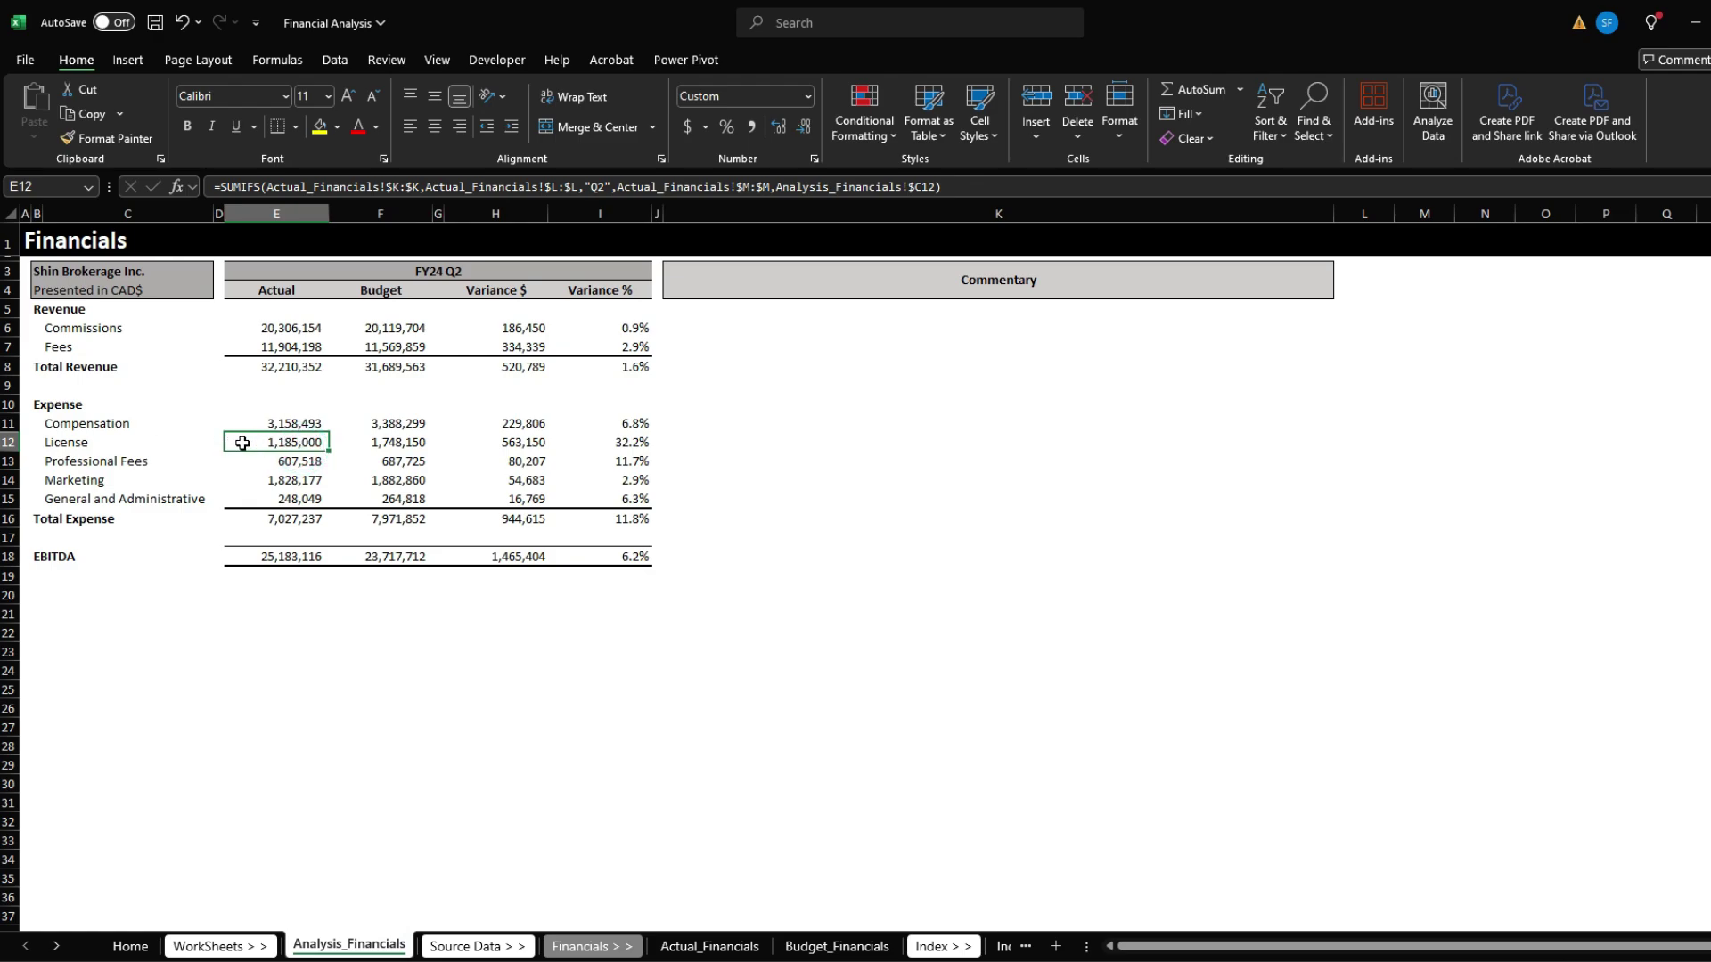
left_click(710, 947)
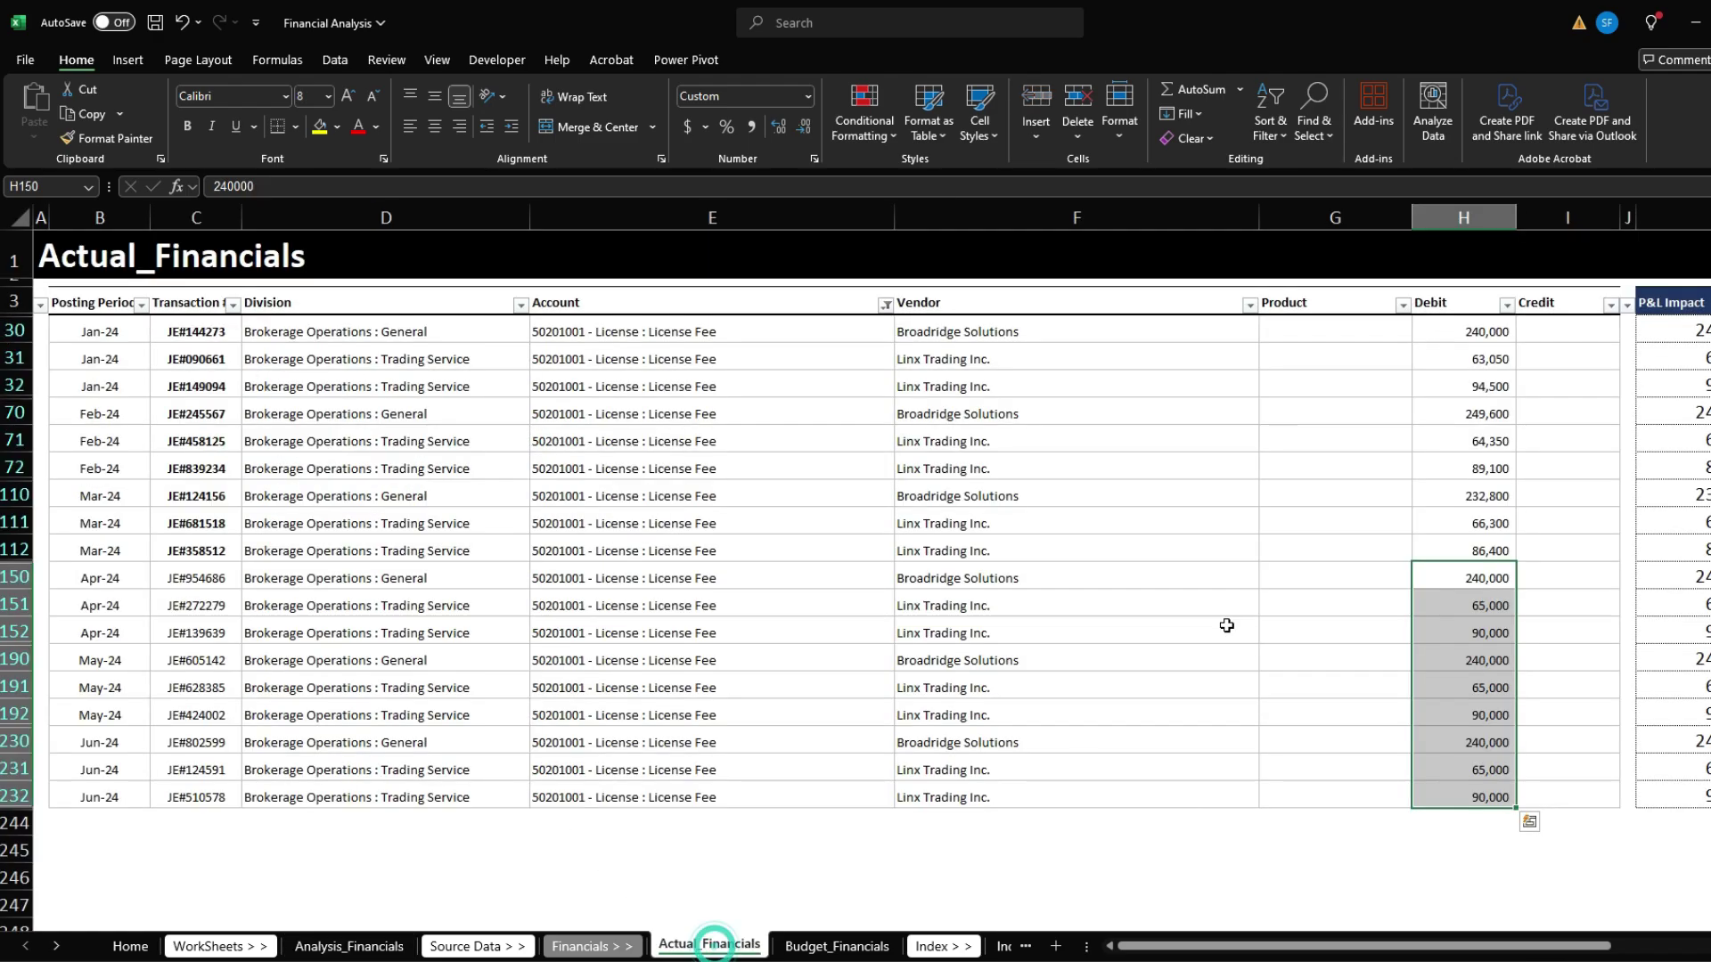
left_click(103, 575)
mouse_move(247, 573)
left_mouse_down()
mouse_move(1364, 600)
mouse_move(1506, 806)
mouse_move(1489, 806)
left_mouse_up()
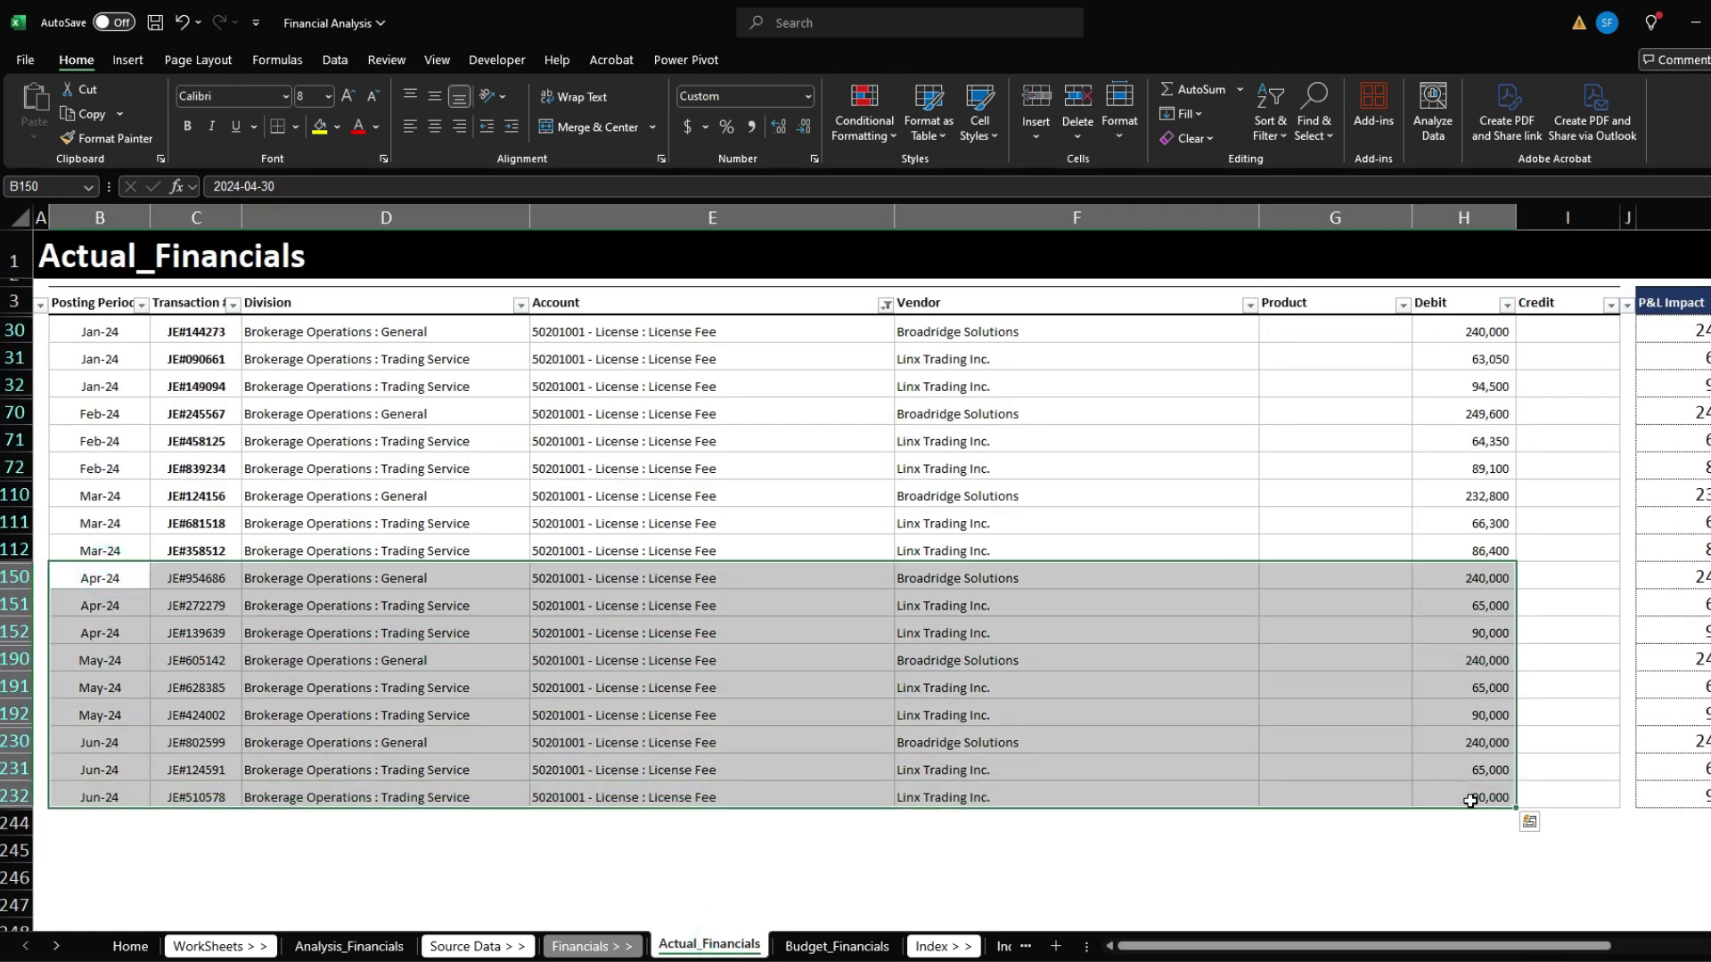
- Filter the Budget_Financials Account column to 'license' entries
left_click(837, 947)
left_click(900, 407)
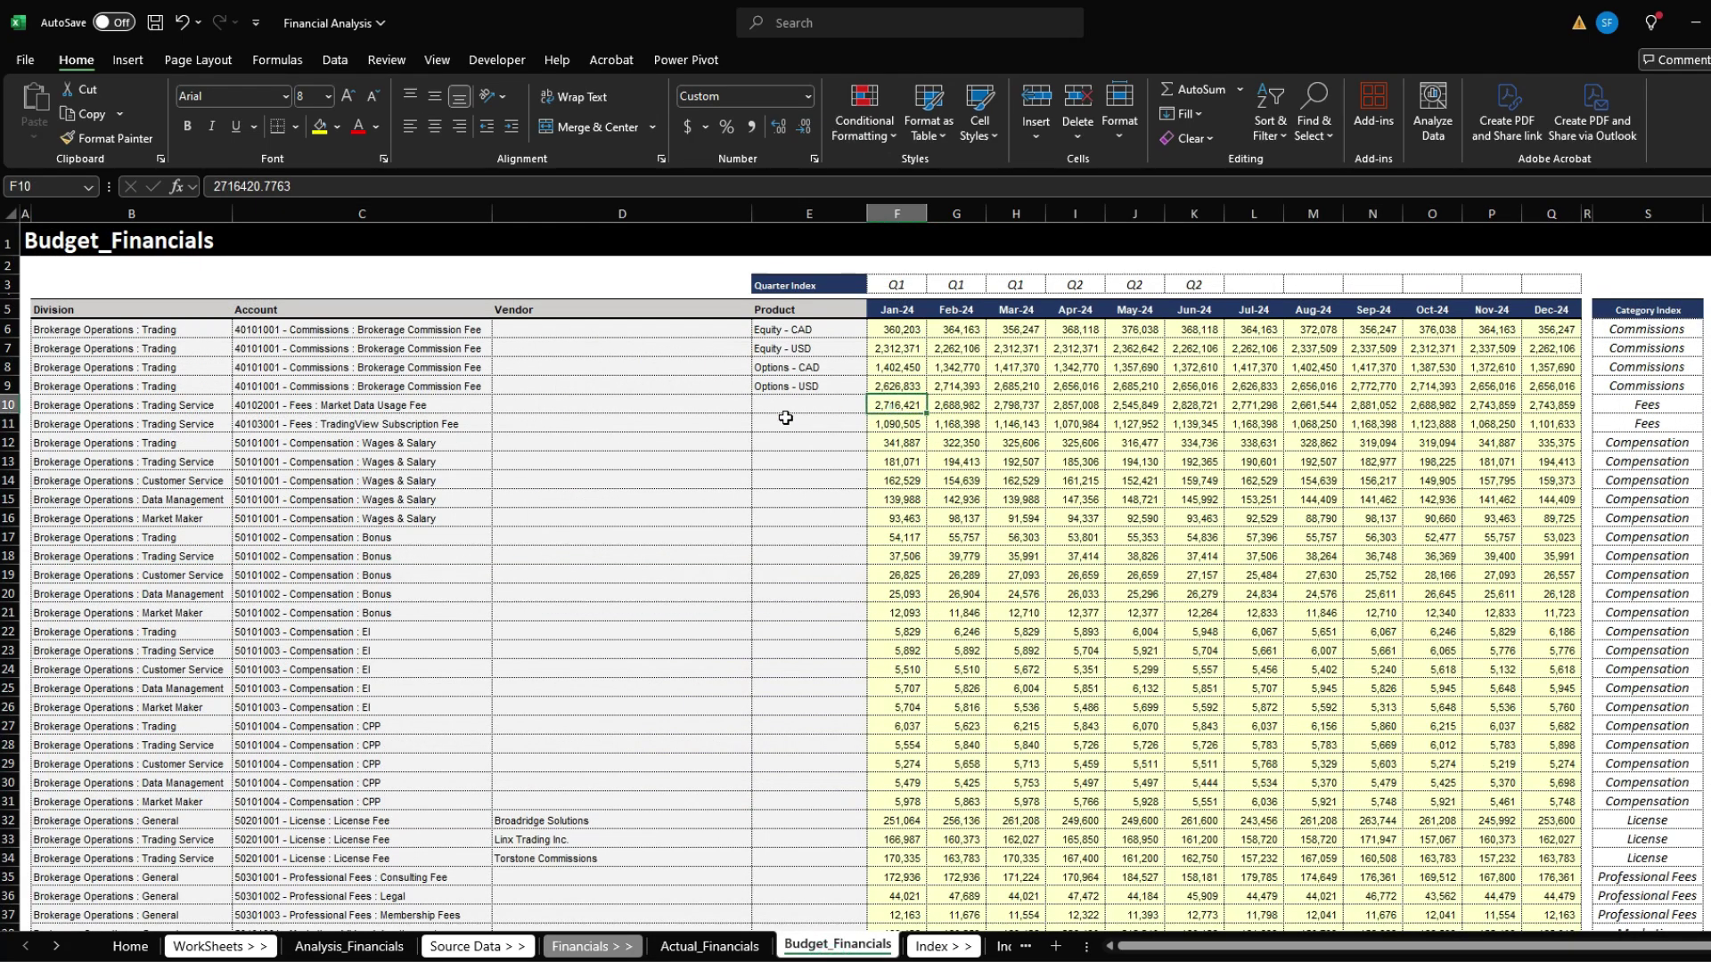
left_click(589, 407)
left_click(1048, 311)
key("ctrl+shift+l")
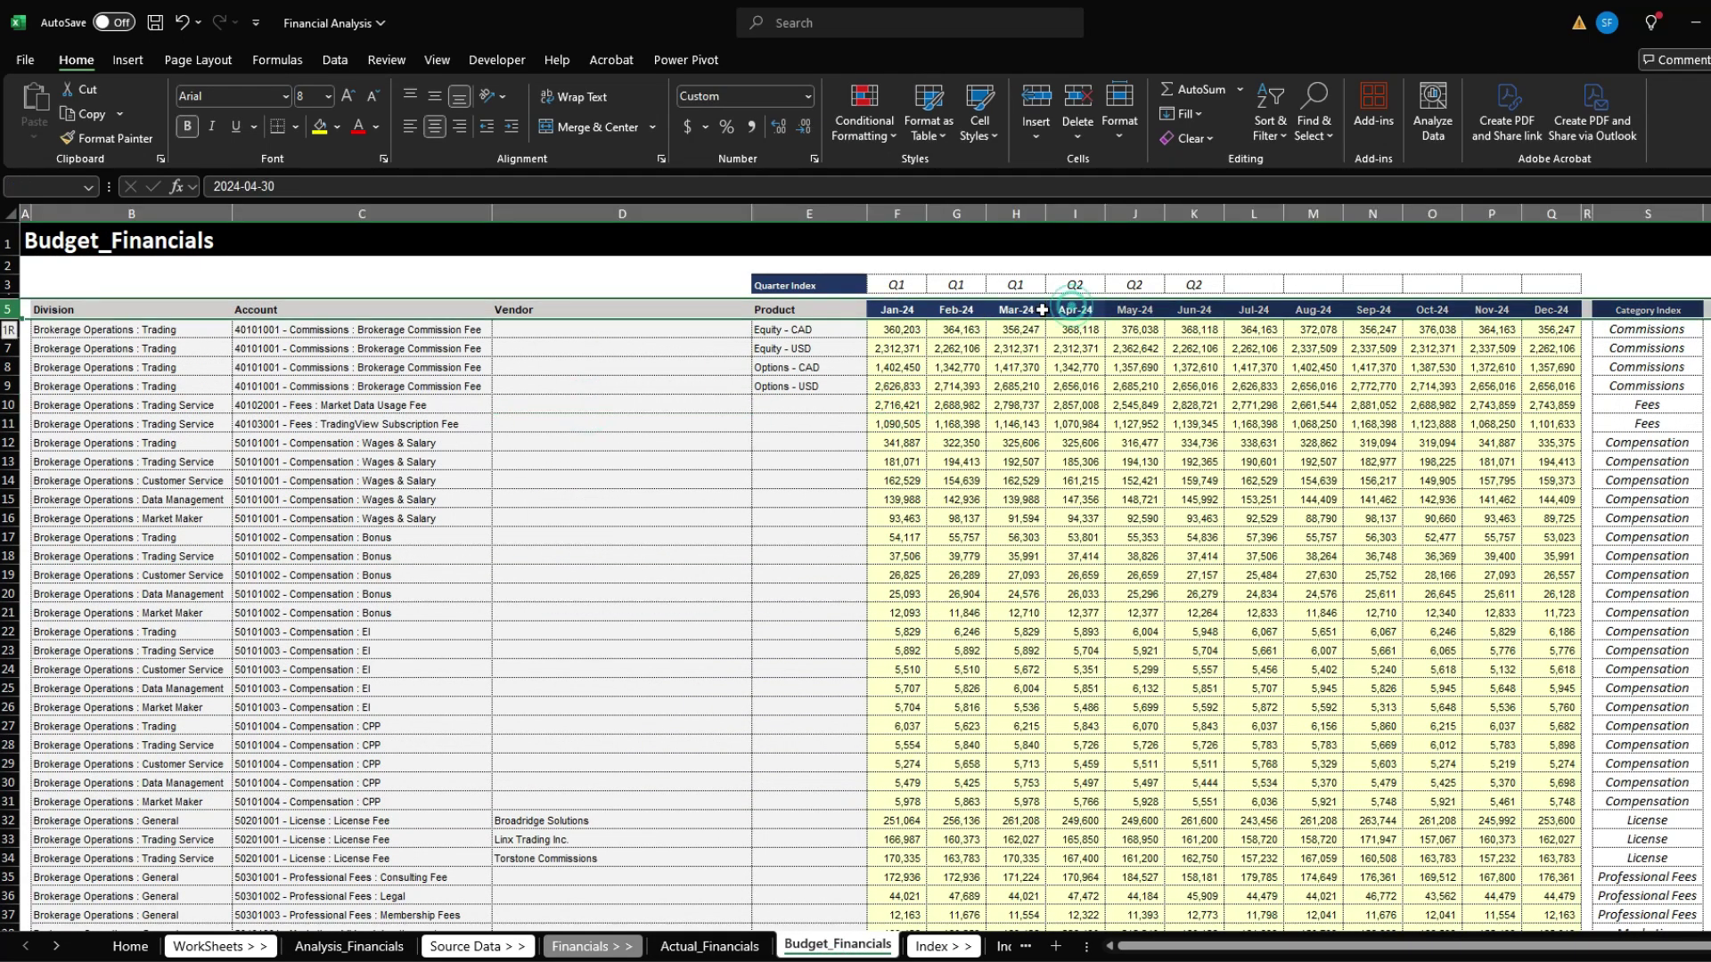
left_click(356, 310)
left_click(482, 309)
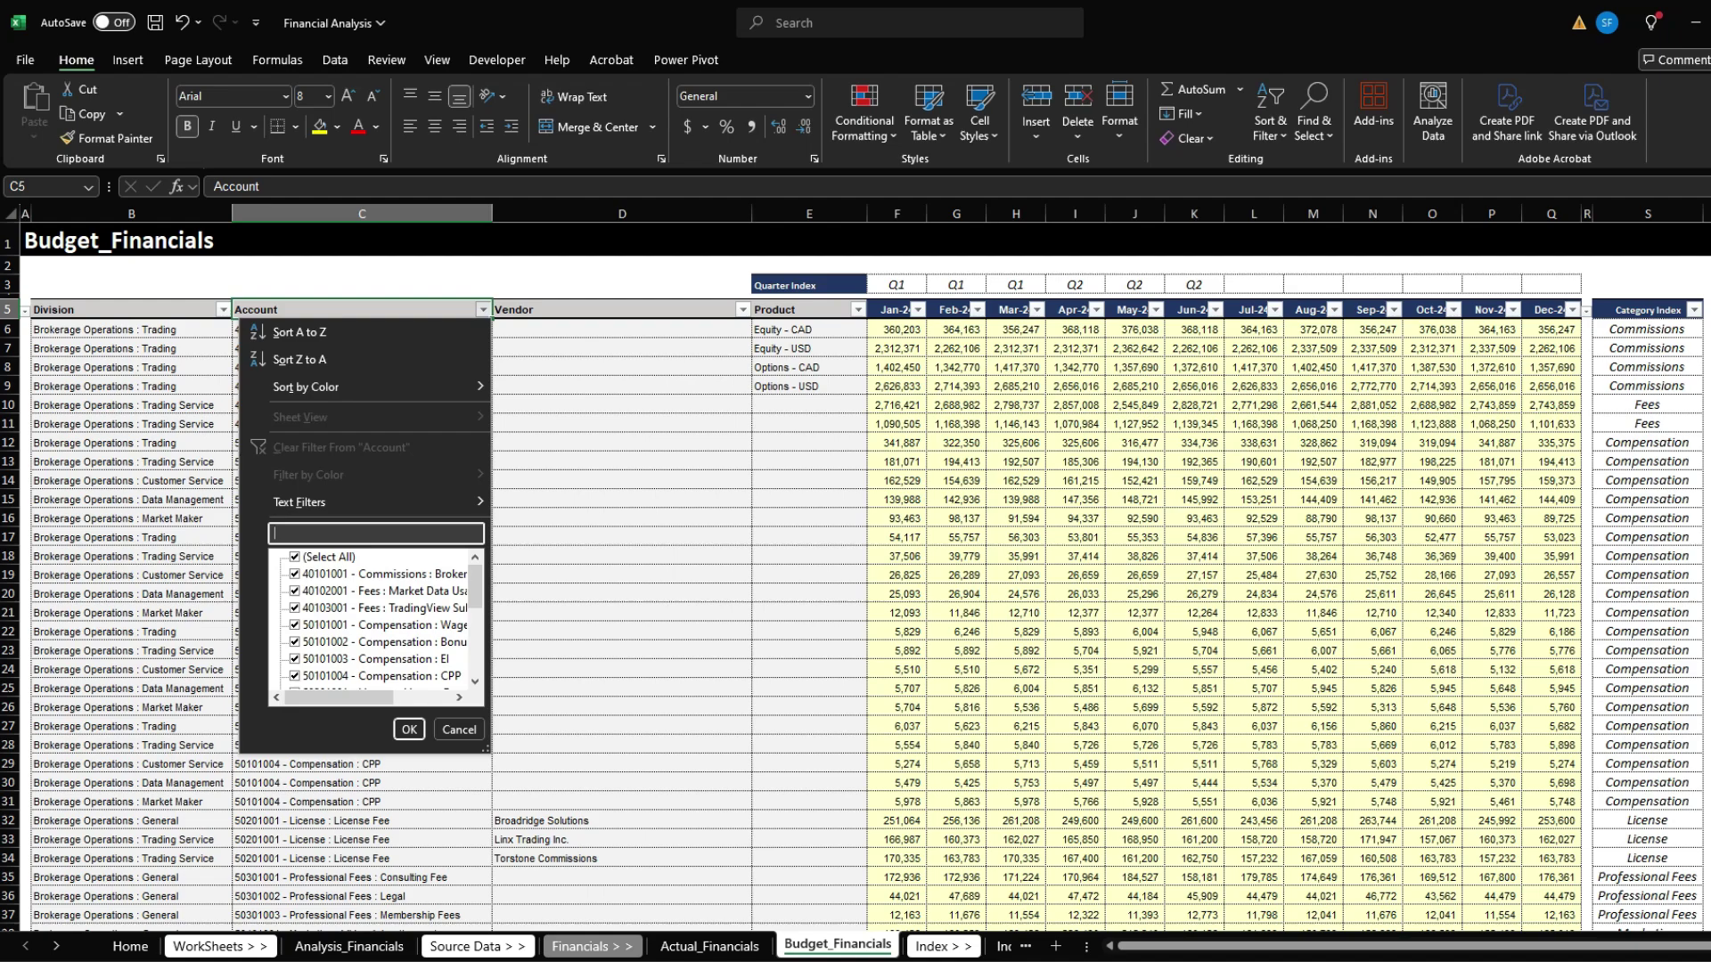
type("license")
key("Return")
- Compare the Q2 license budget amounts with the License budget formula on Analysis_Financials
left_click_drag(1075, 330, 1190, 361)
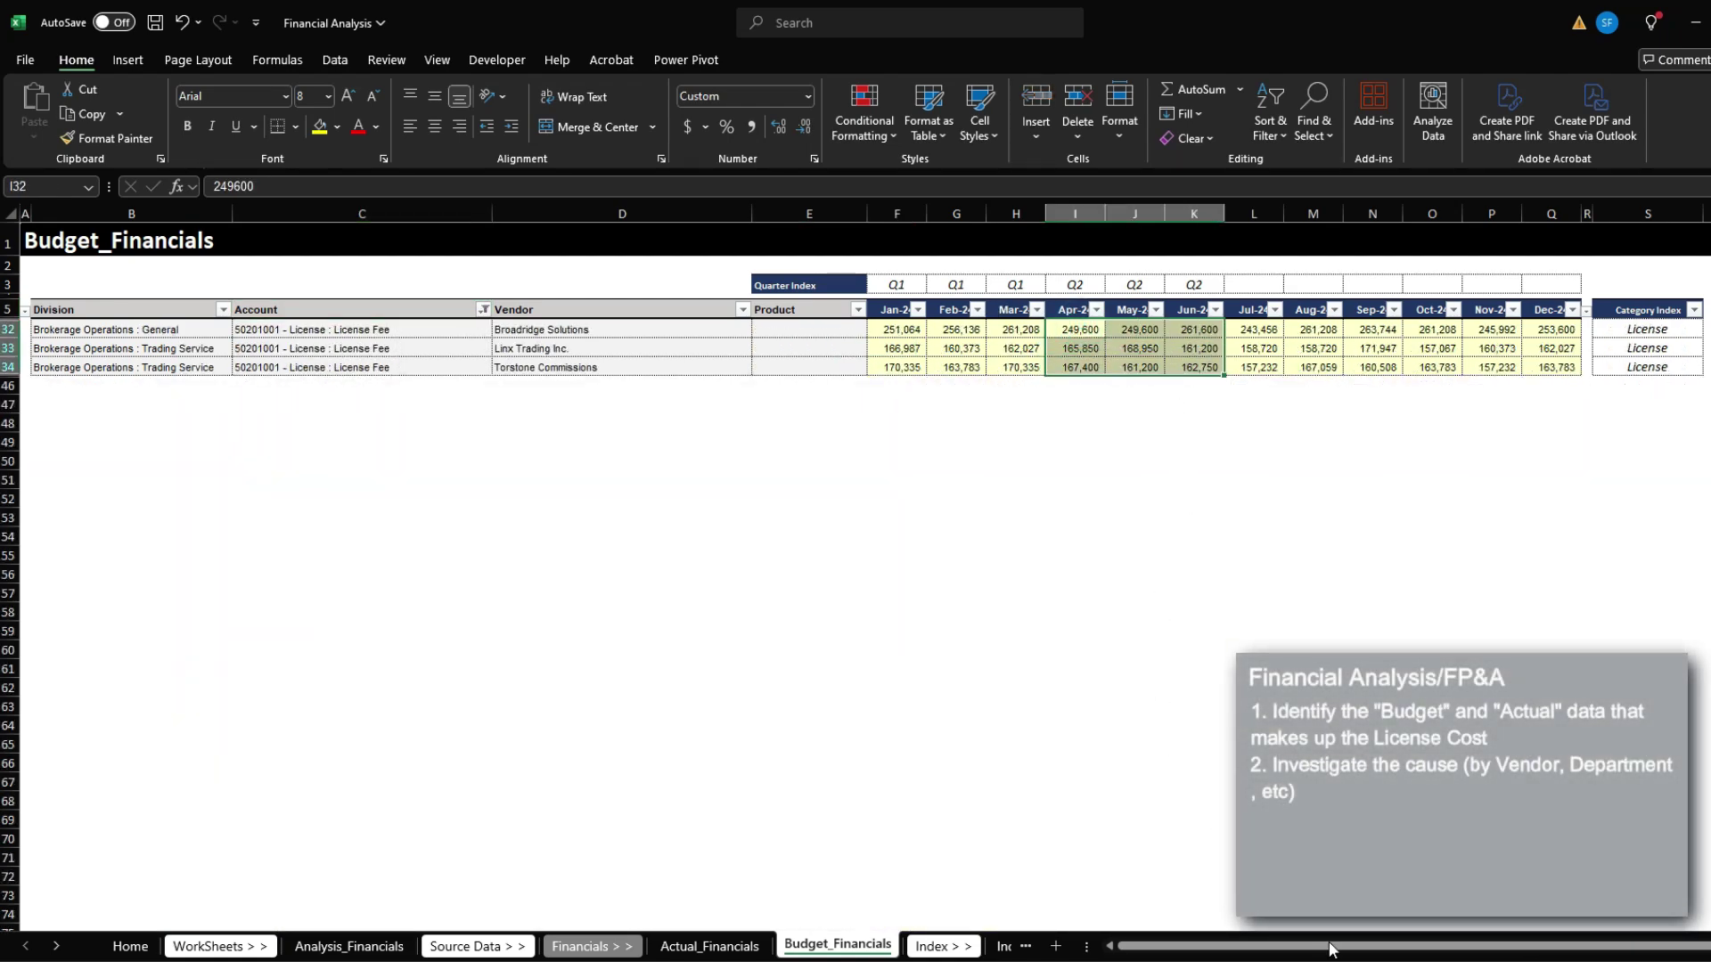
left_click(361, 945)
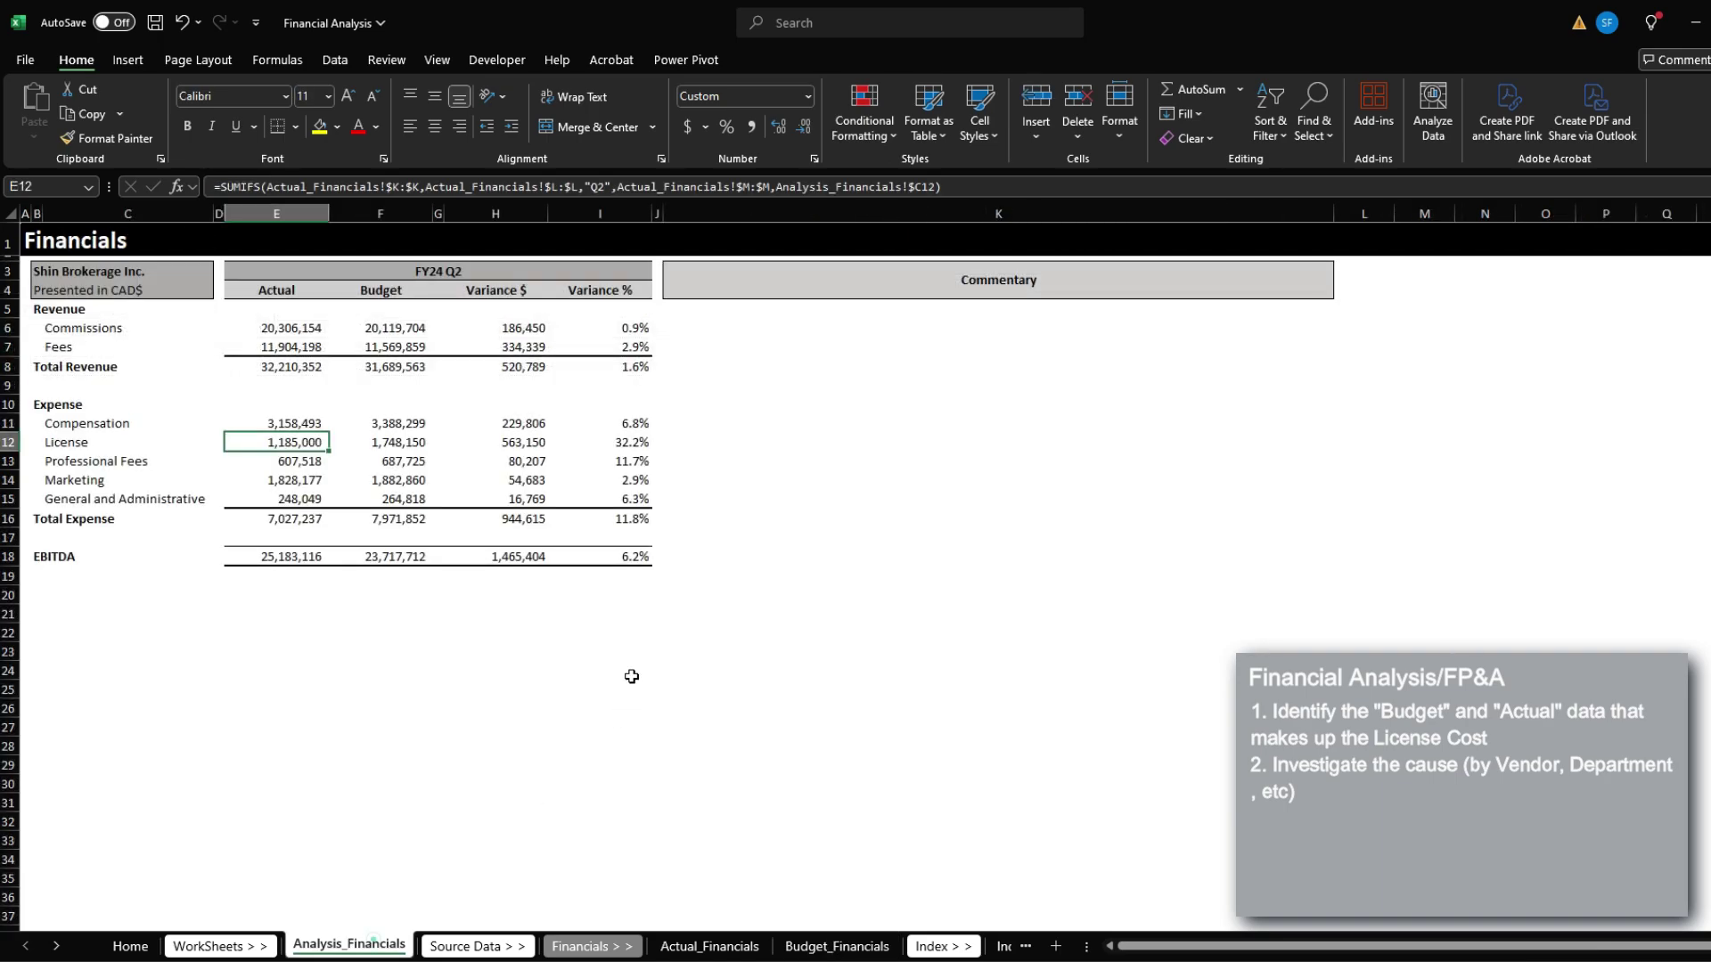
left_click(399, 443)
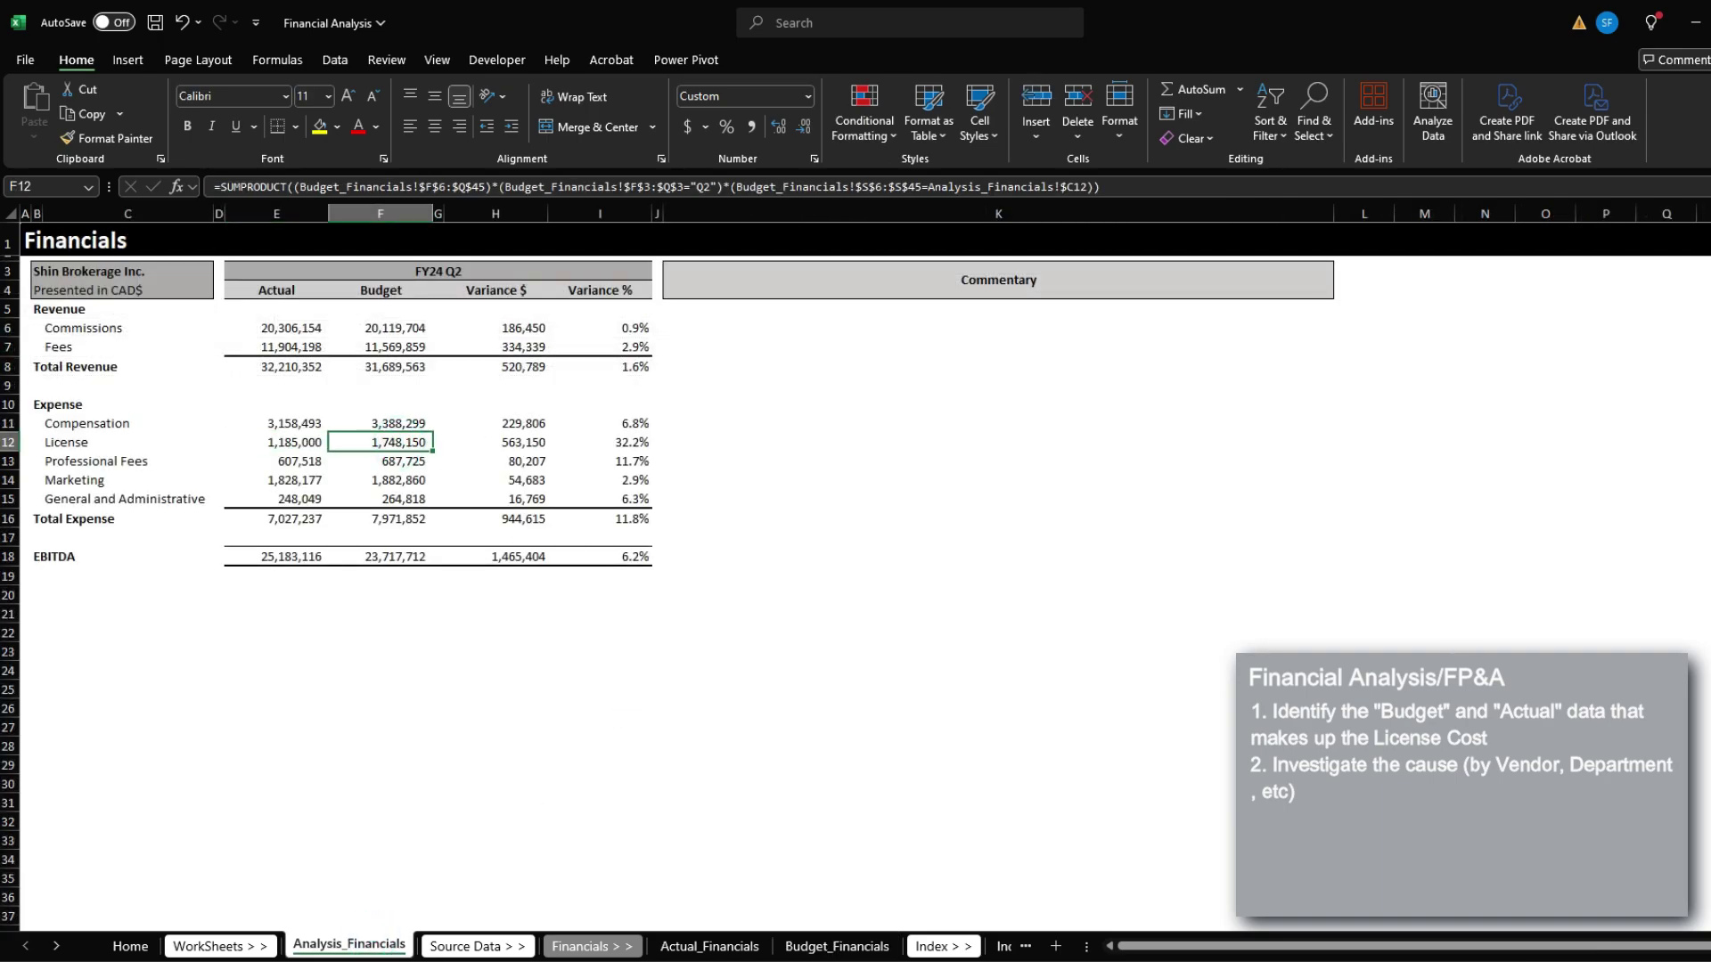
left_click(838, 945)
left_click(349, 946)
left_click(838, 945)
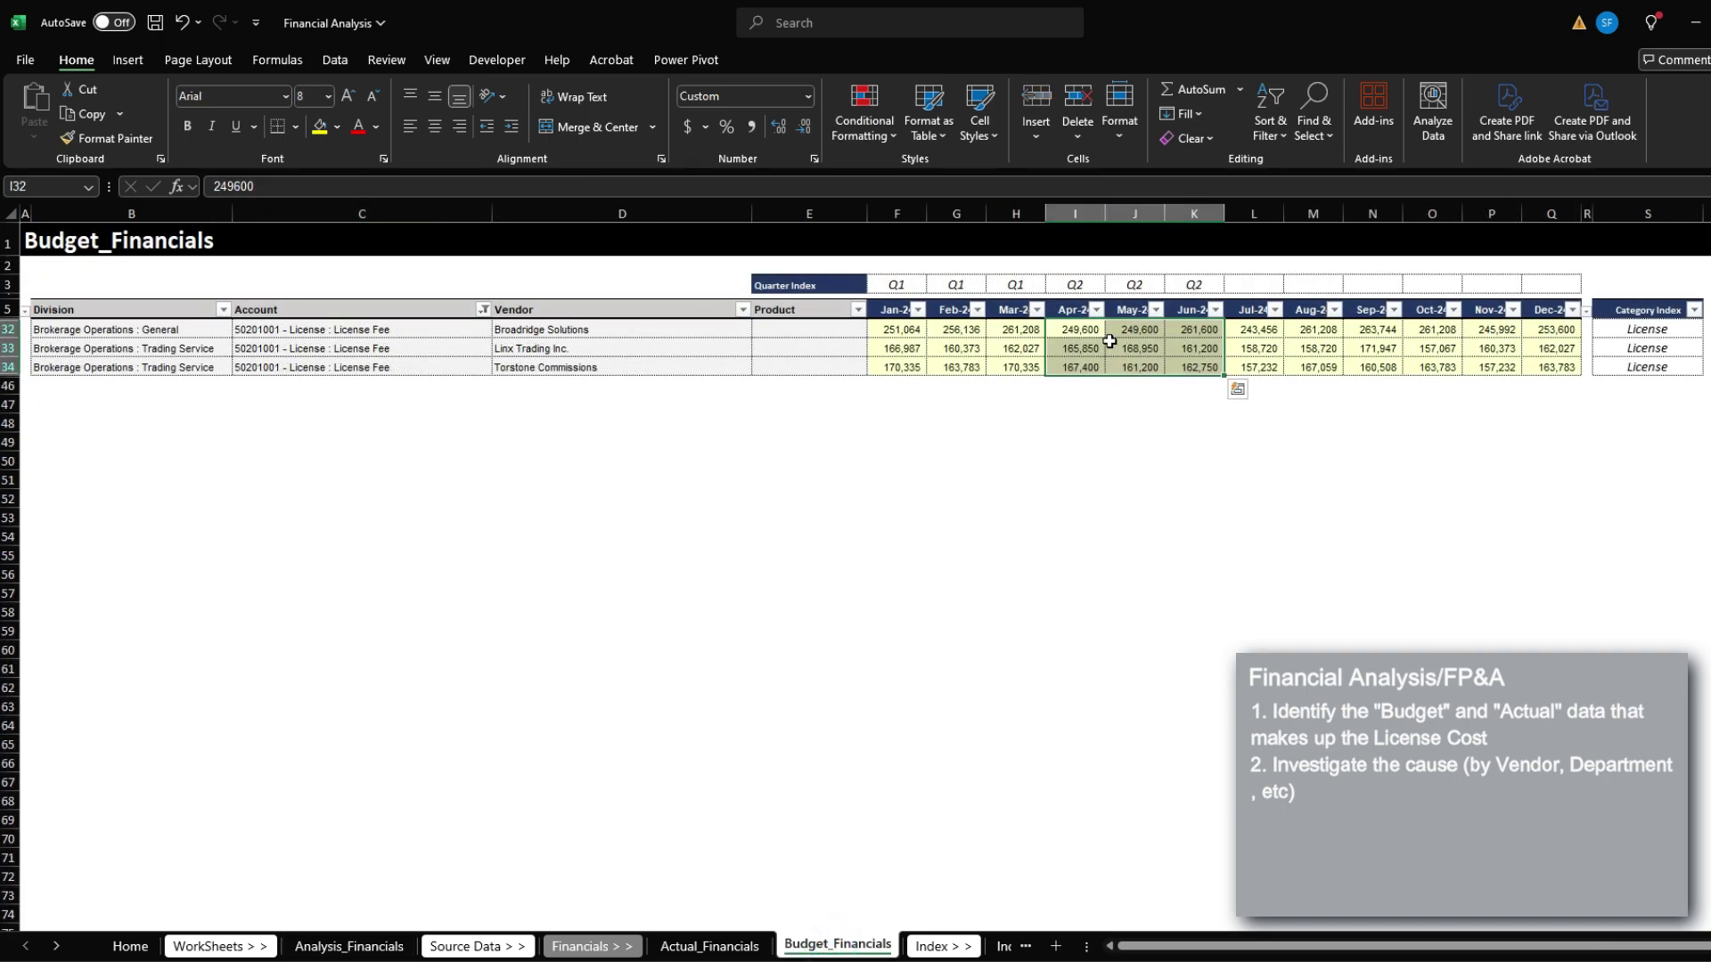
left_click_drag(1080, 329, 1202, 367)
left_click(189, 328)
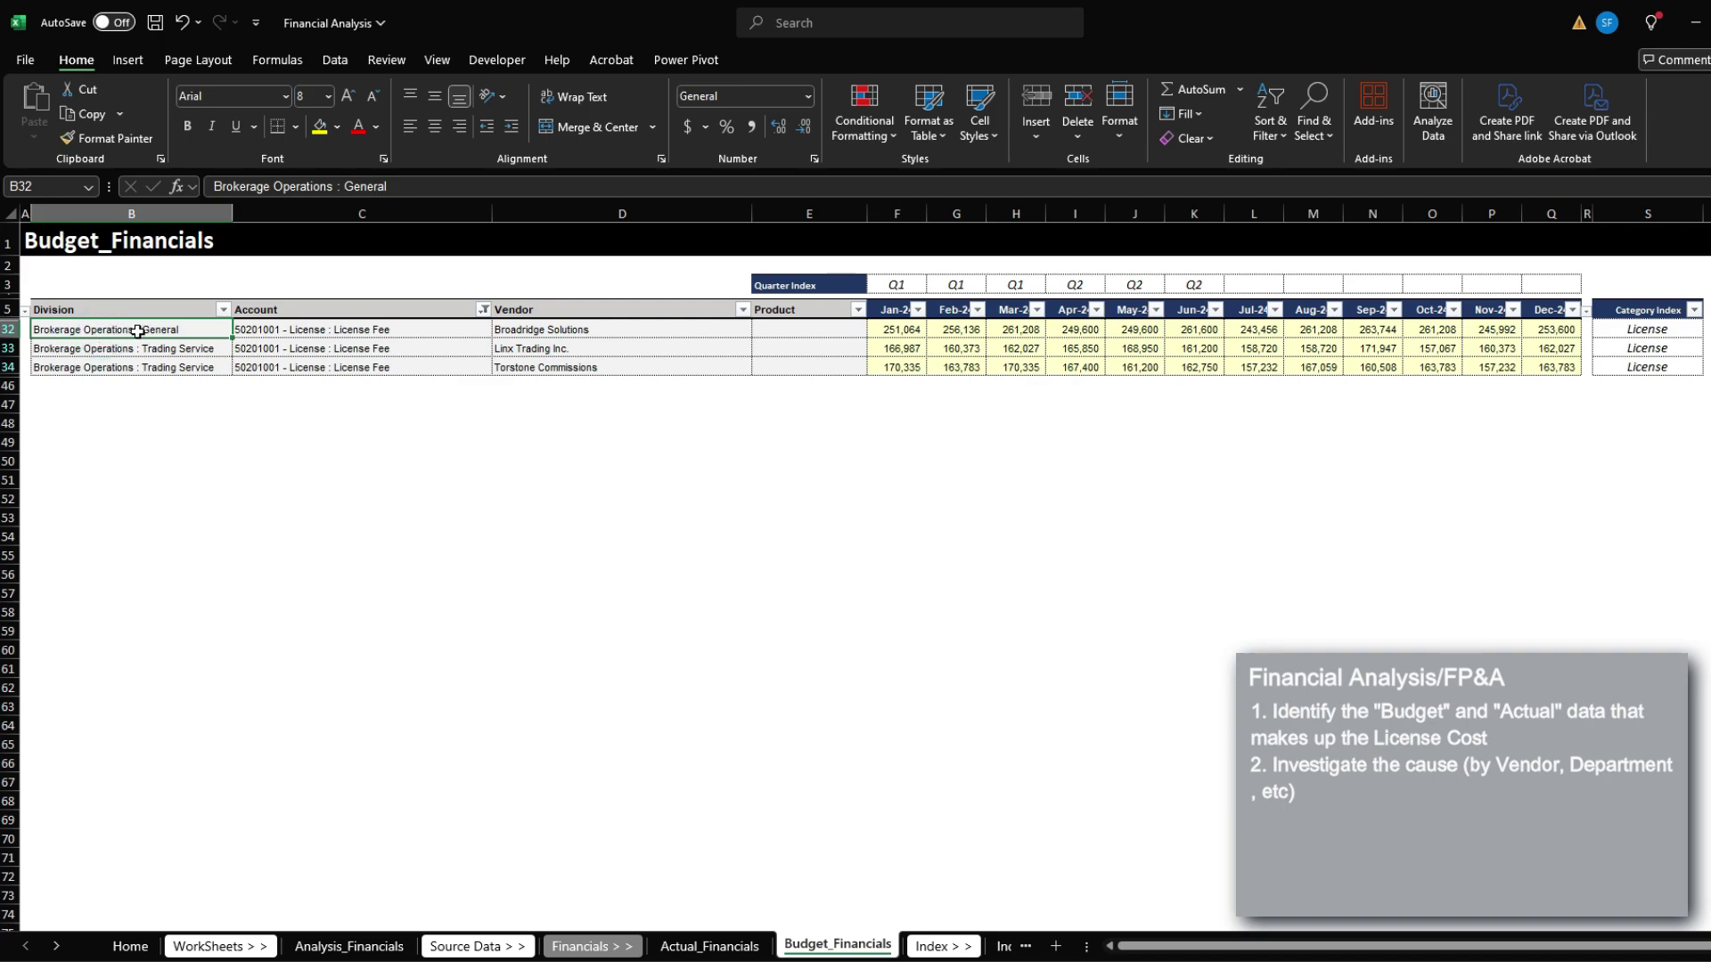
left_click(163, 348)
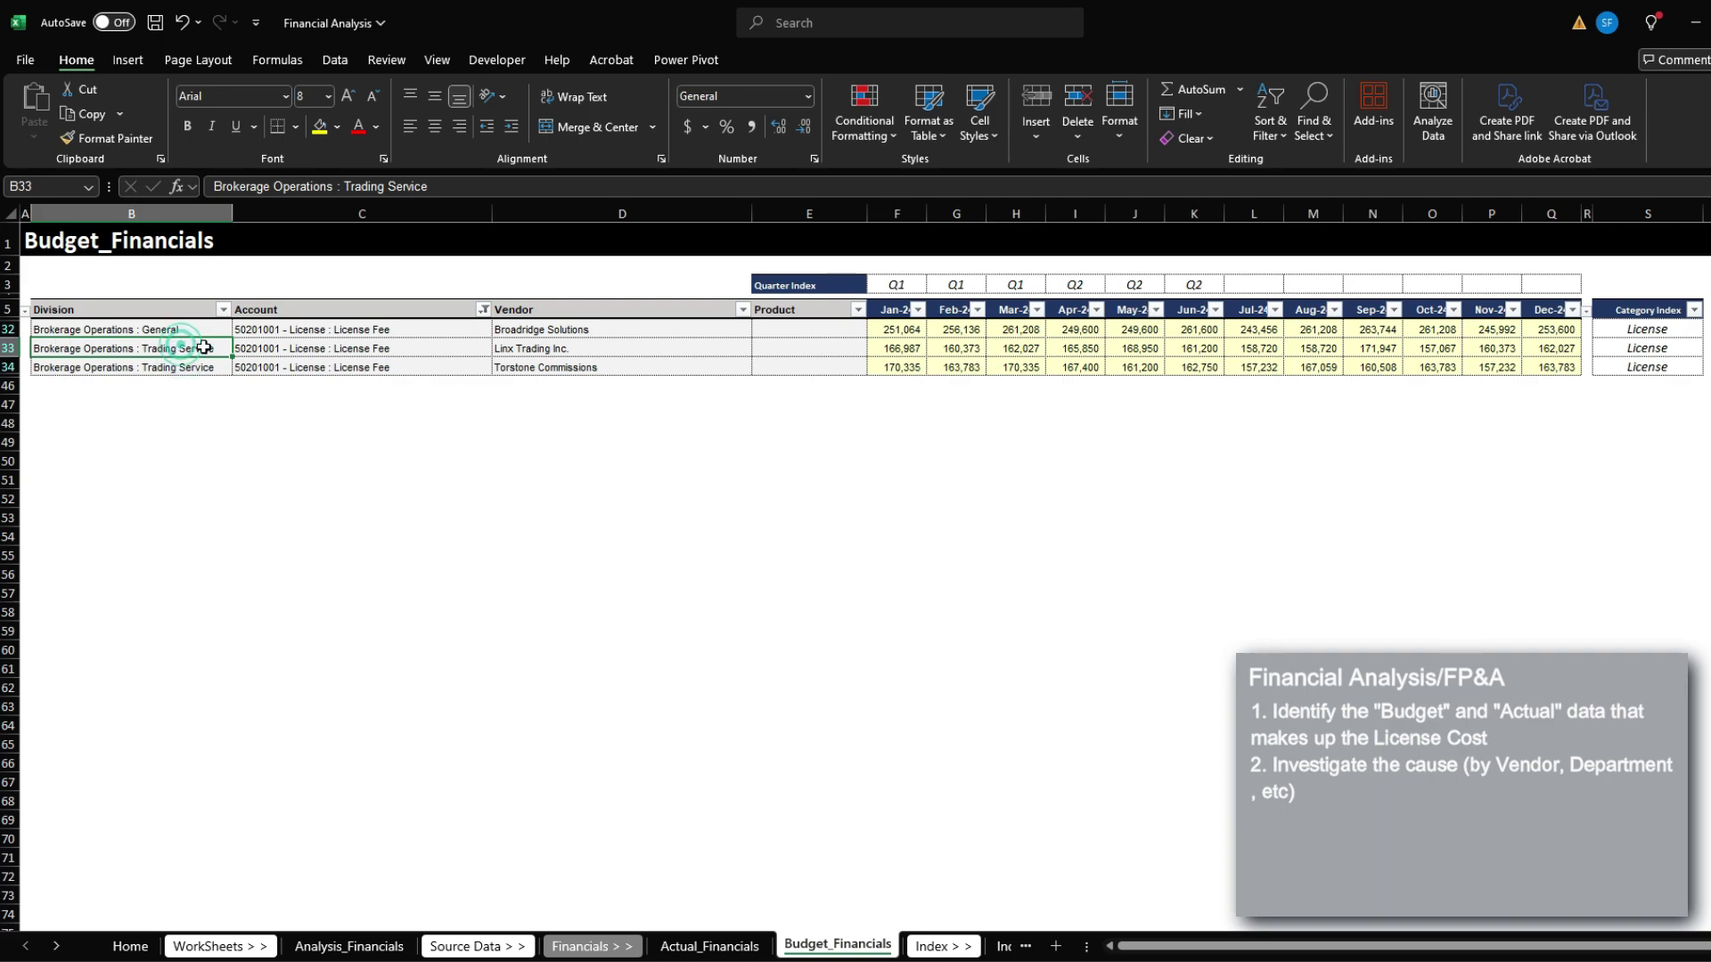
left_click(560, 346)
left_click_drag(1173, 347, 1089, 366)
left_click(580, 349)
scroll(559, 349, "up", 3)
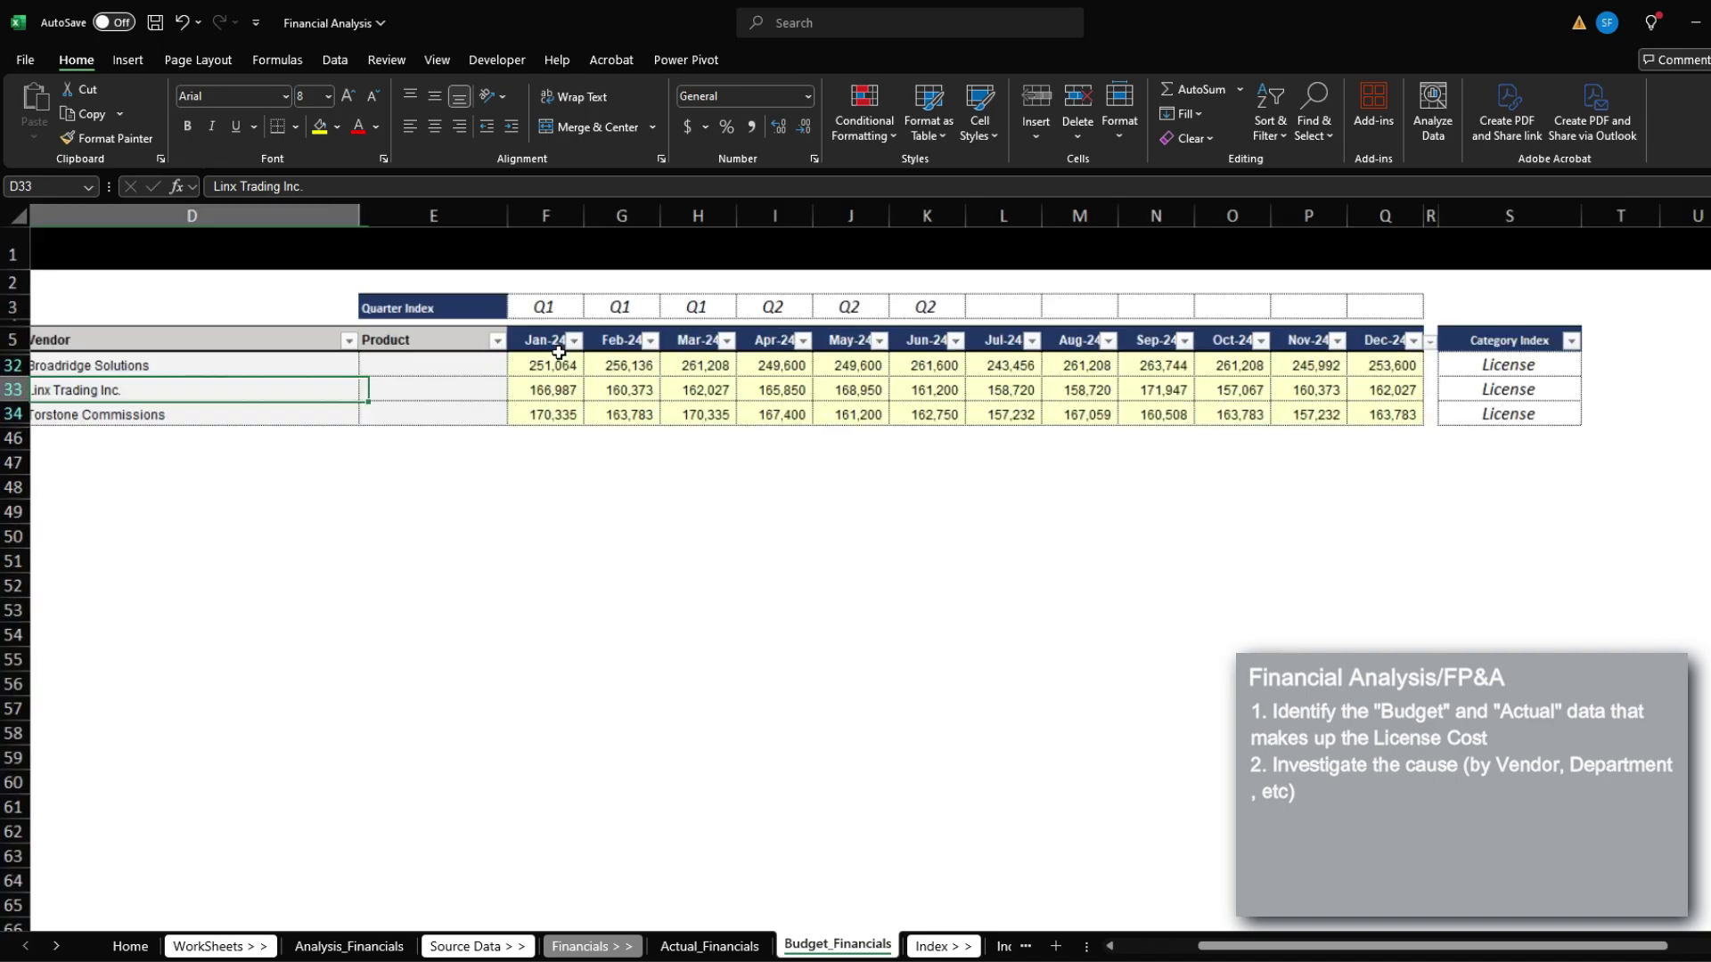
key("Home")
key("Right")
key("Right")
key("Right")
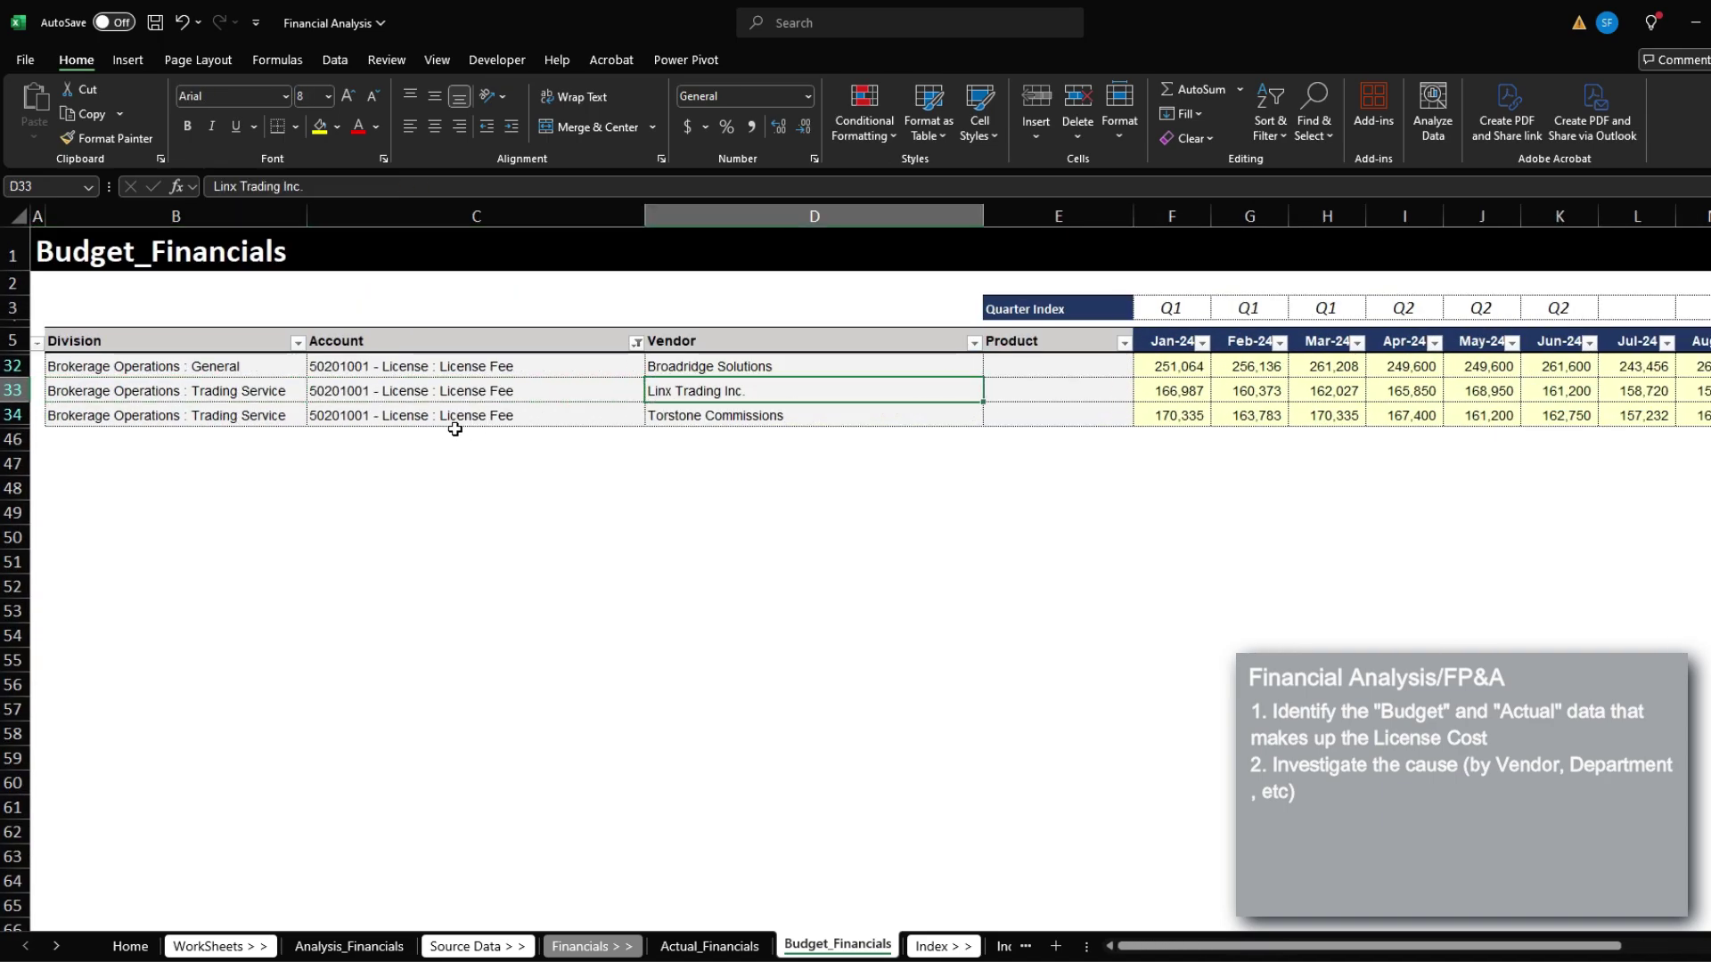
key("Down")
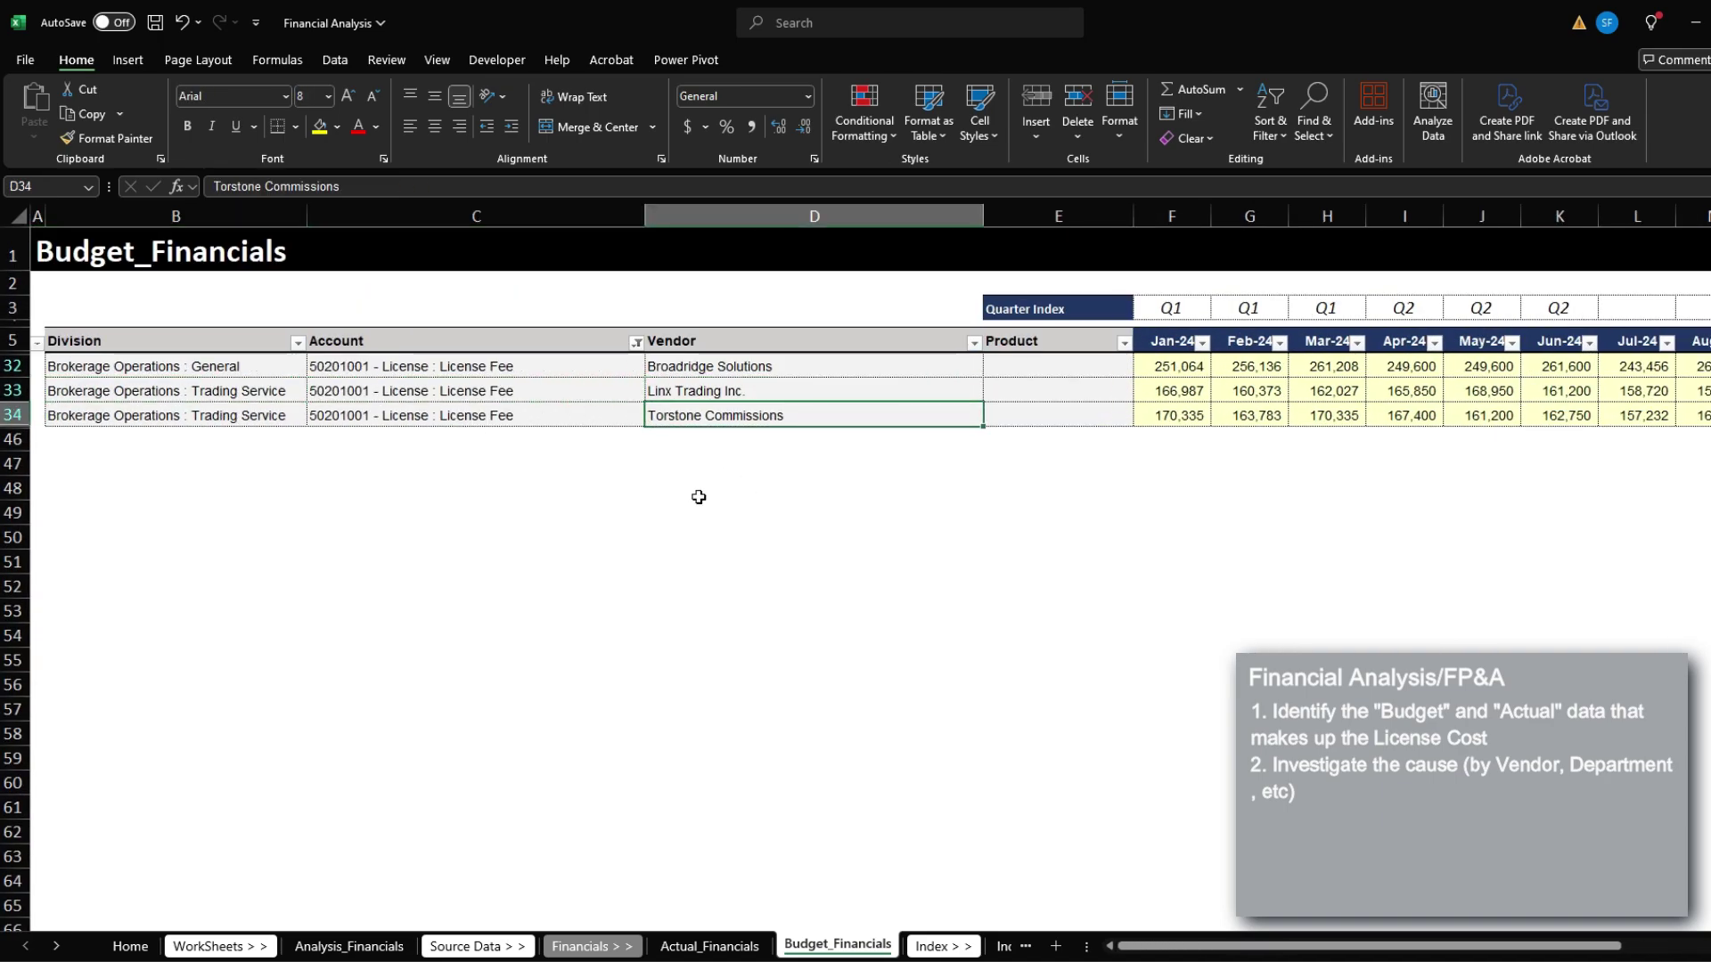
left_click_drag(755, 397, 767, 416)
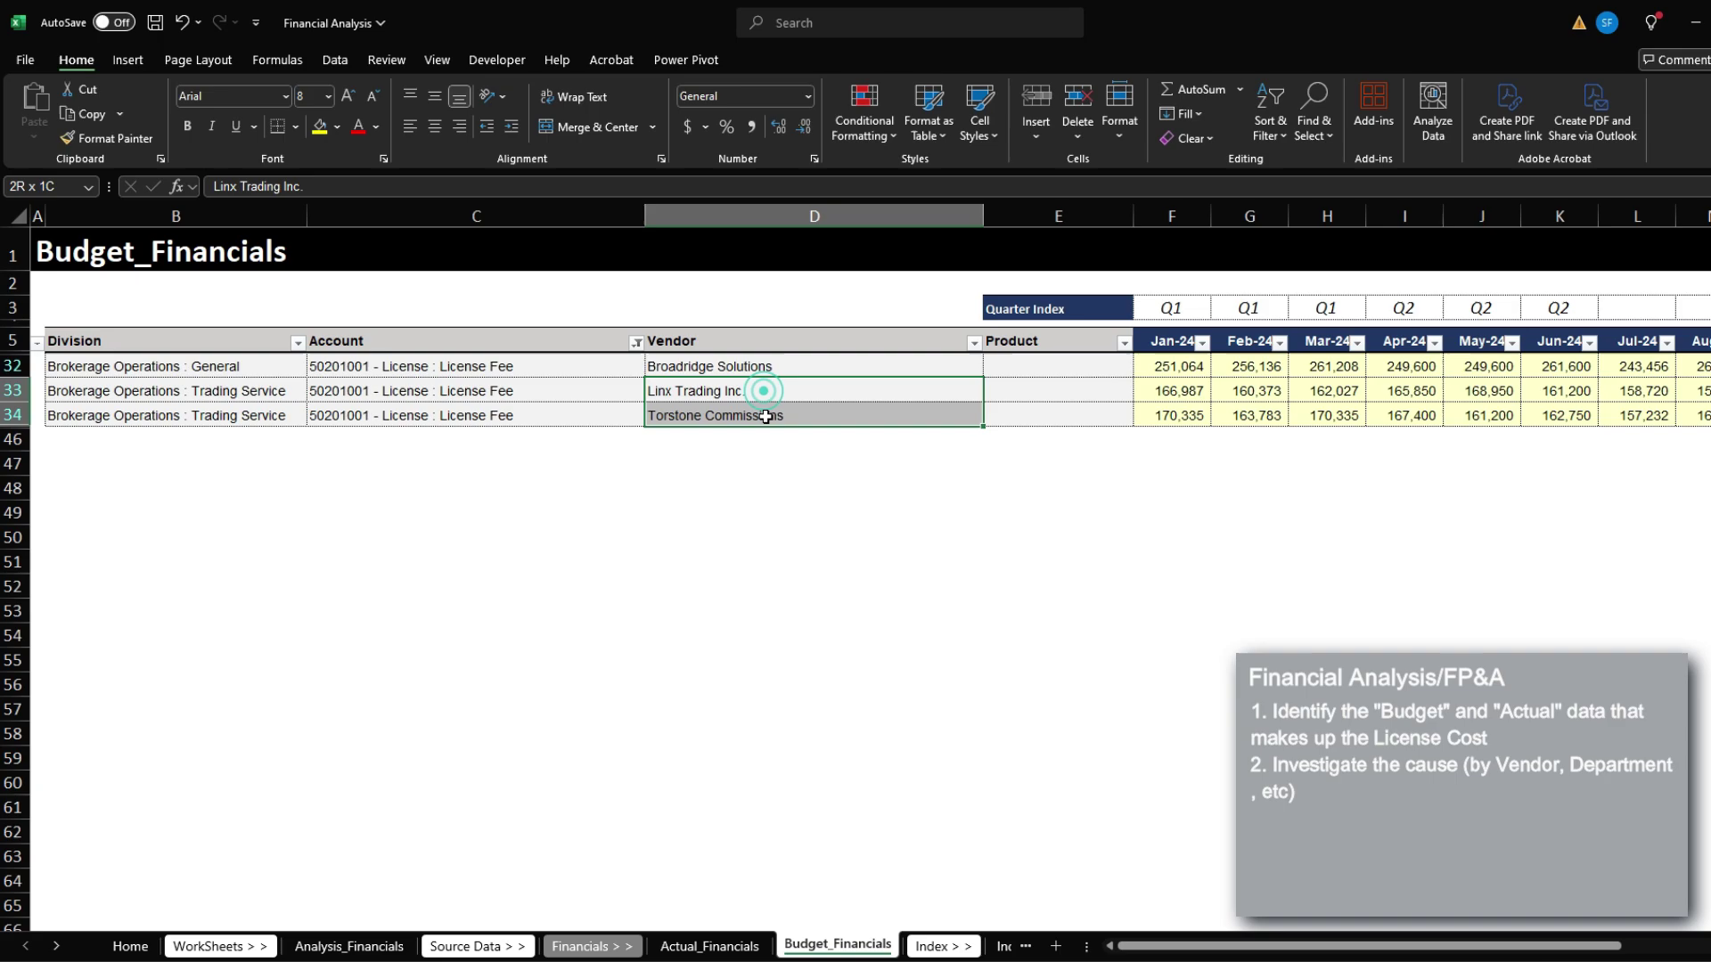
left_click(1499, 391)
left_click(1423, 392)
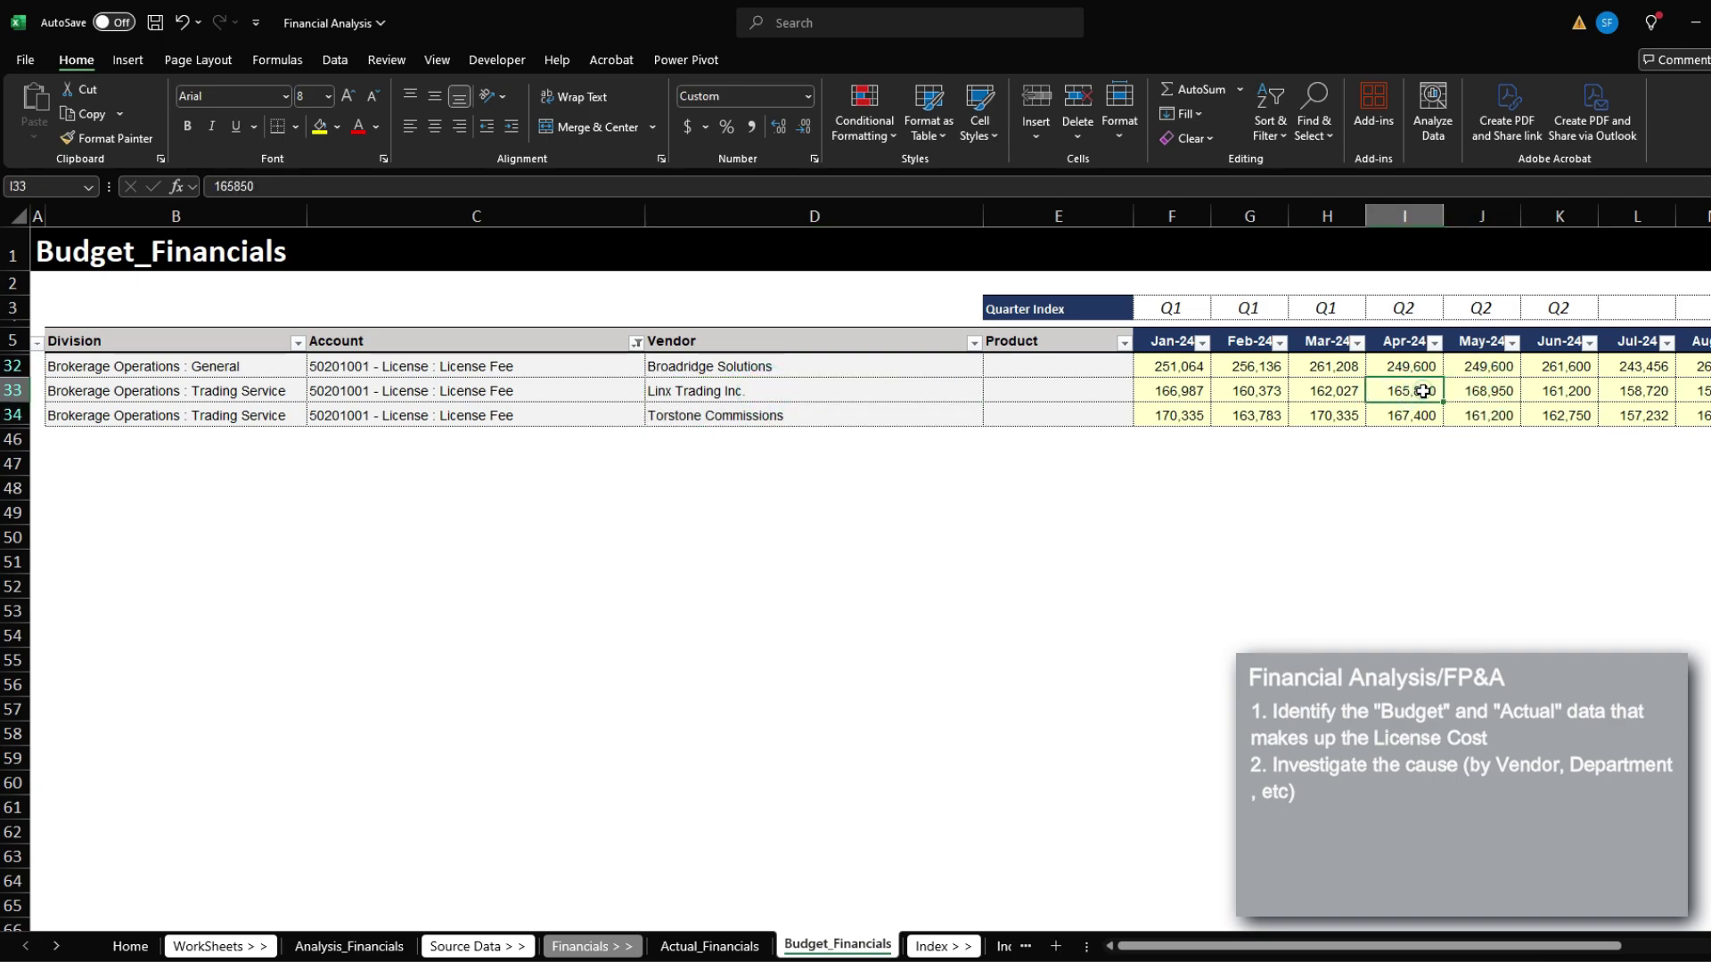
left_click(1494, 391)
left_click(1568, 391)
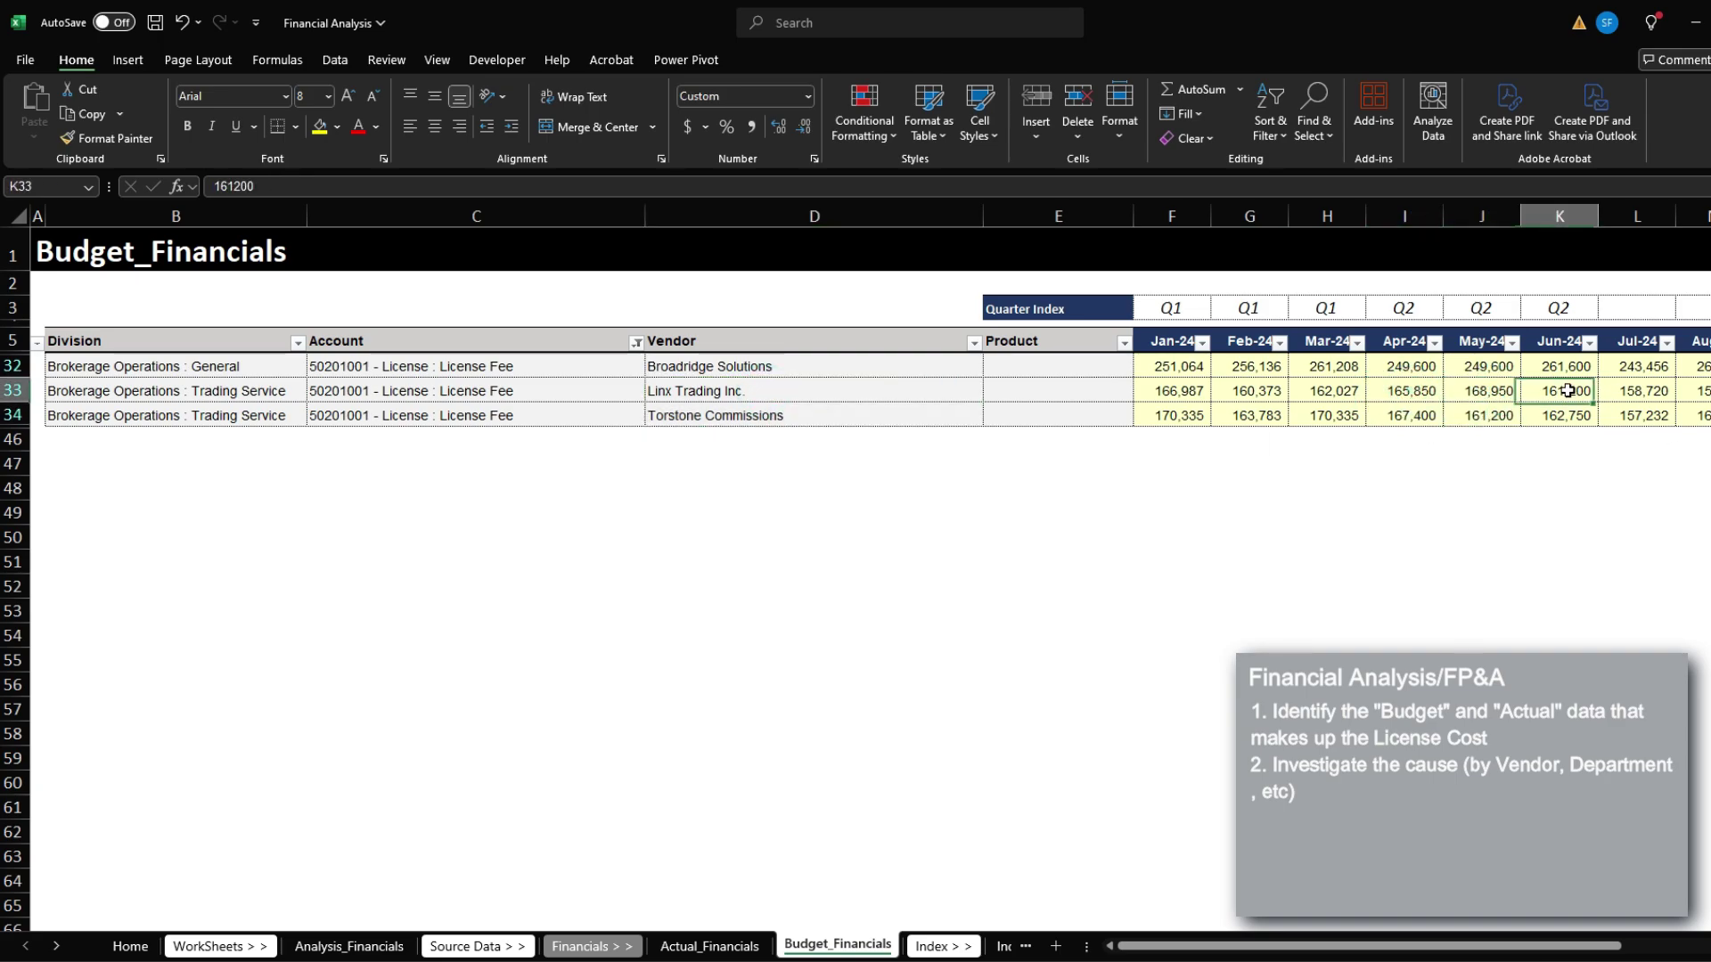
left_click_drag(700, 390, 704, 416)
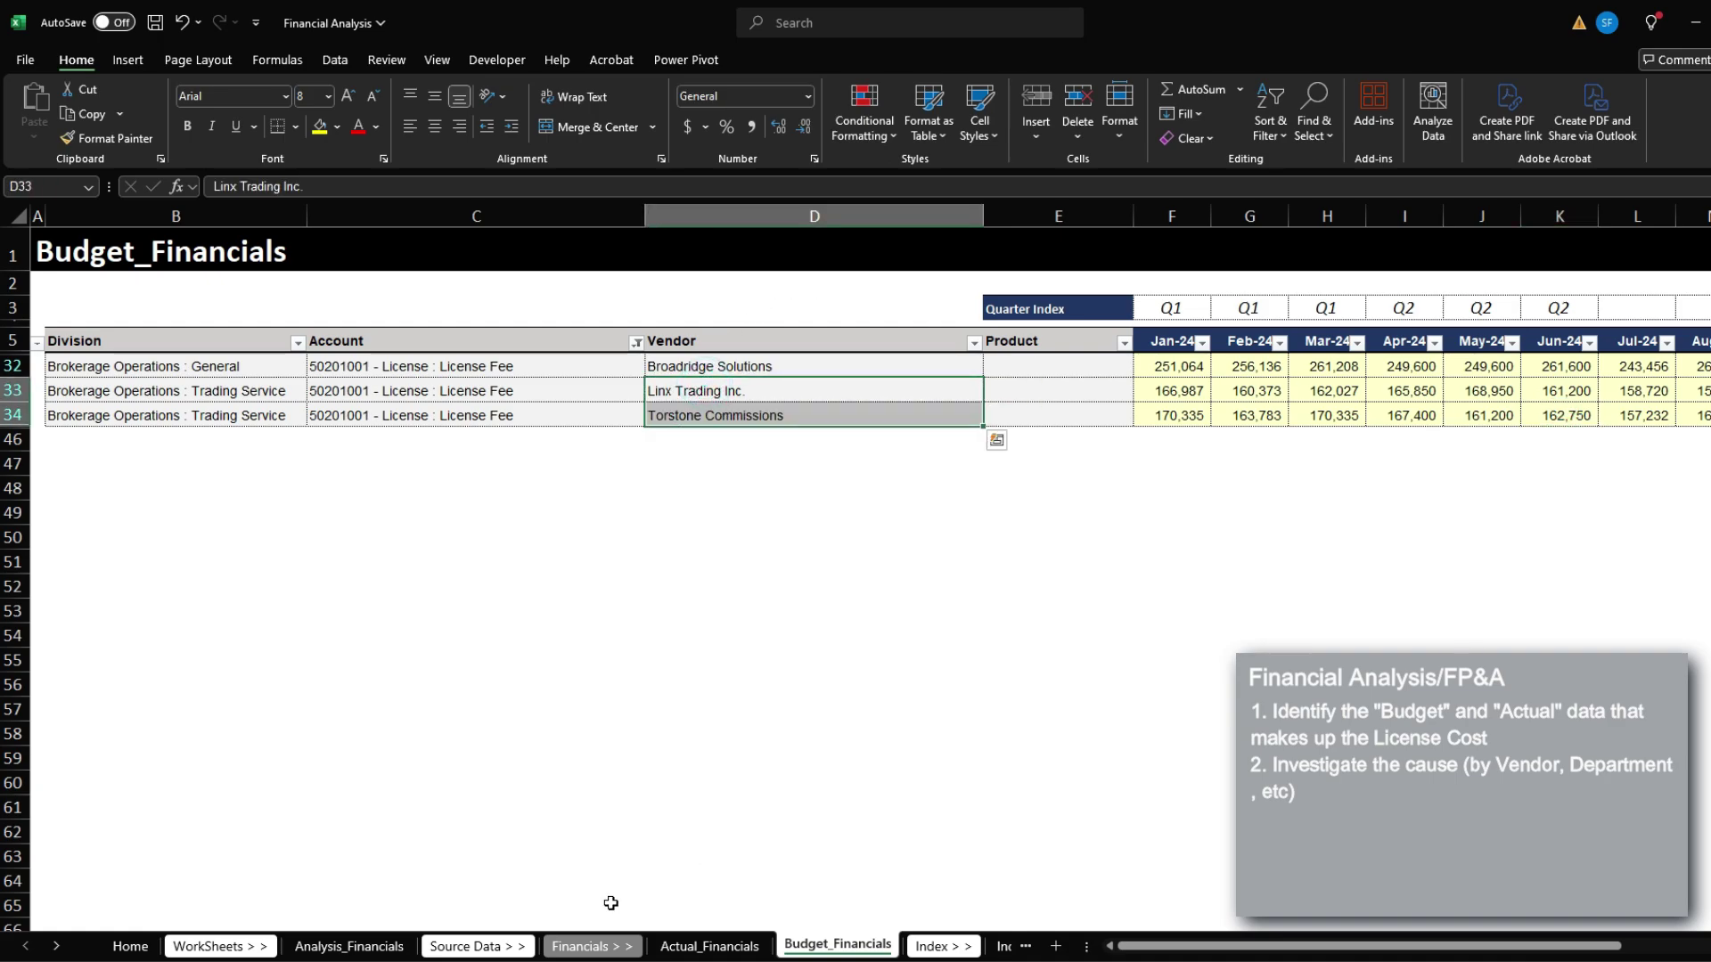
- Filter Posting Period to April–June by excluding January, February and March
left_click(710, 946)
left_click(615, 578)
left_click(283, 575)
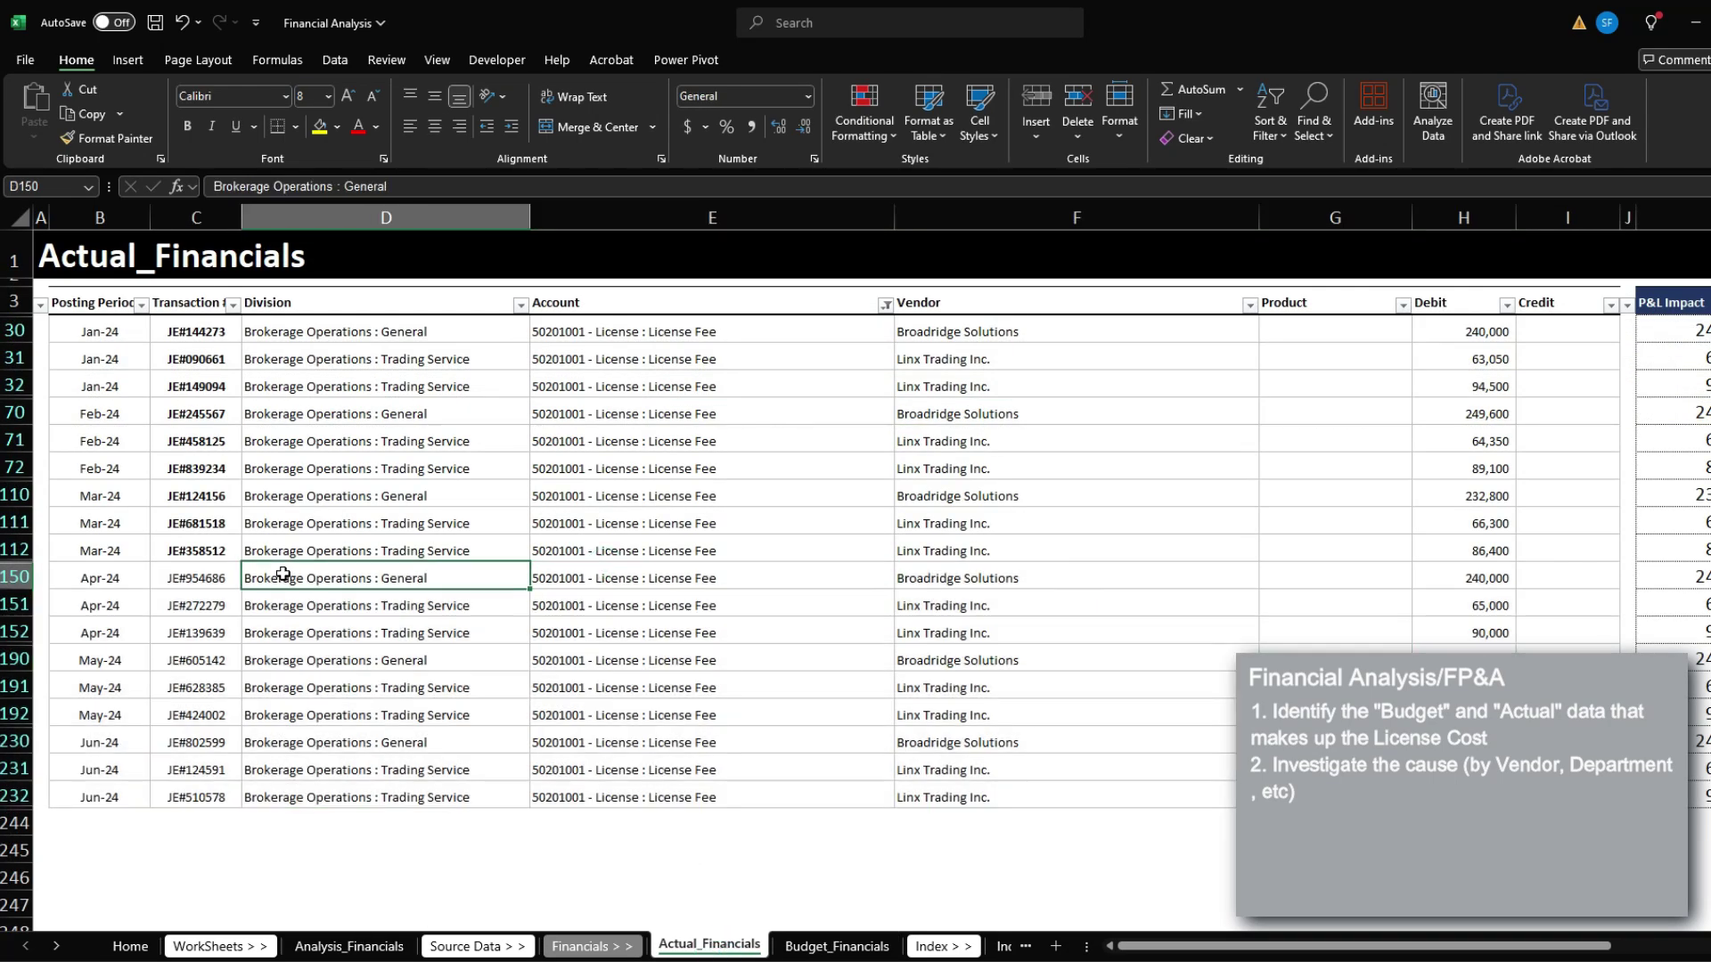
left_click(116, 305)
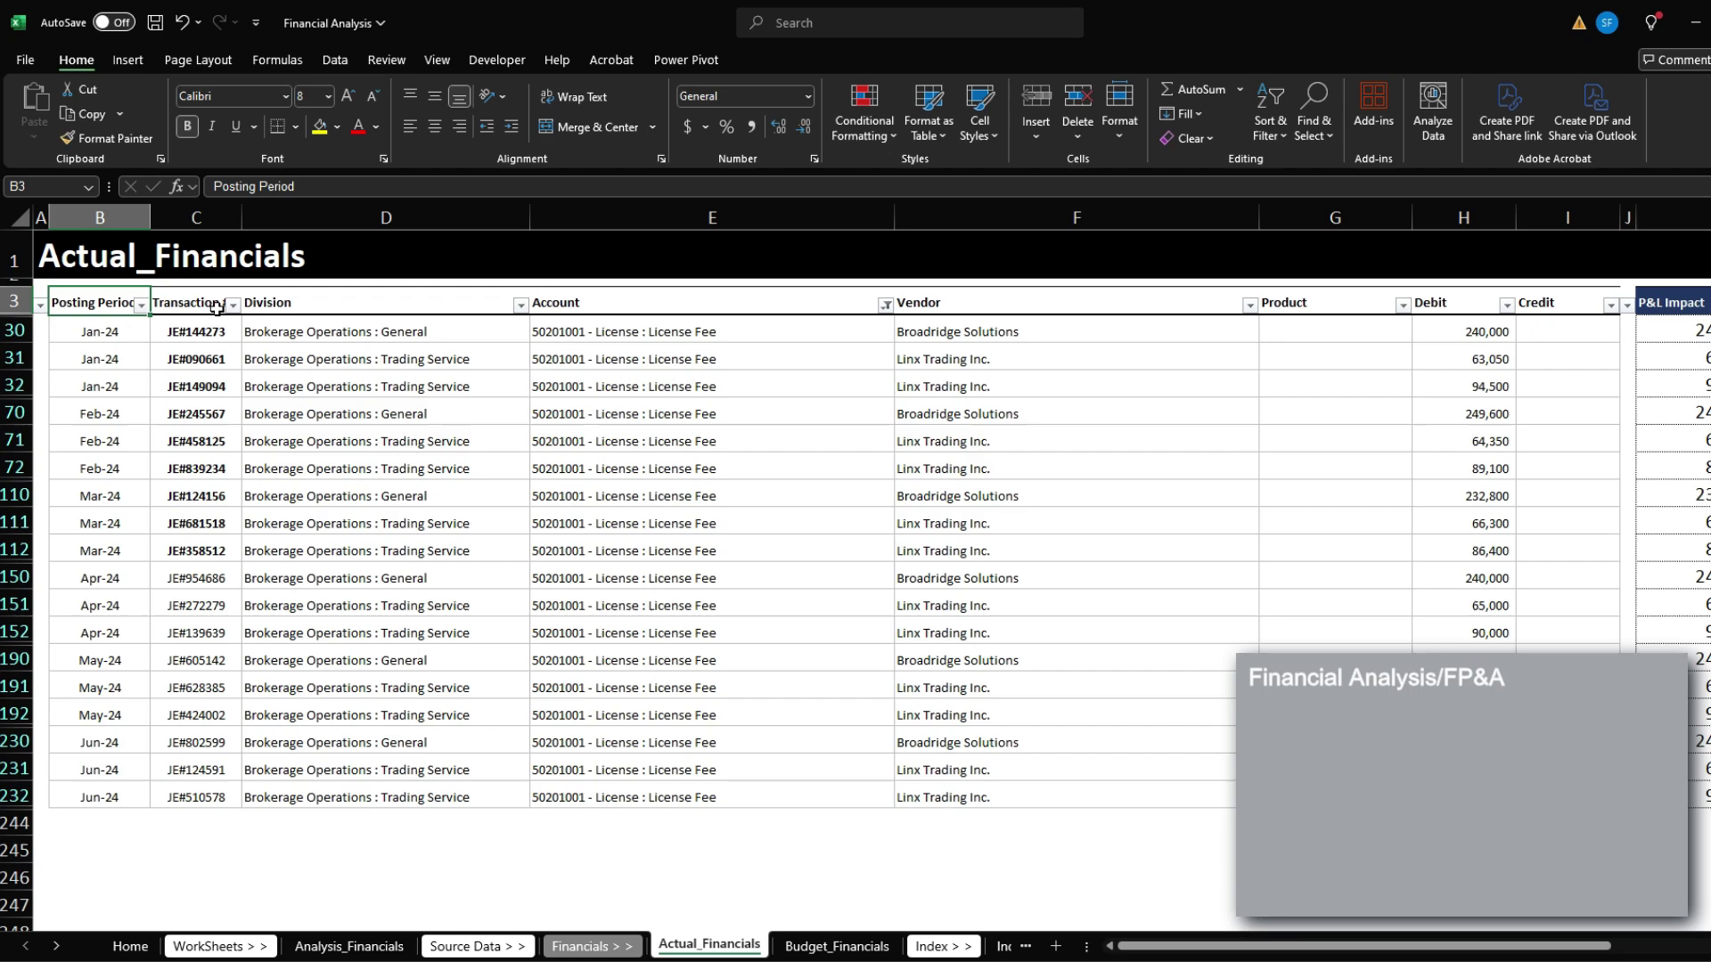
left_click(141, 305)
left_click(69, 589)
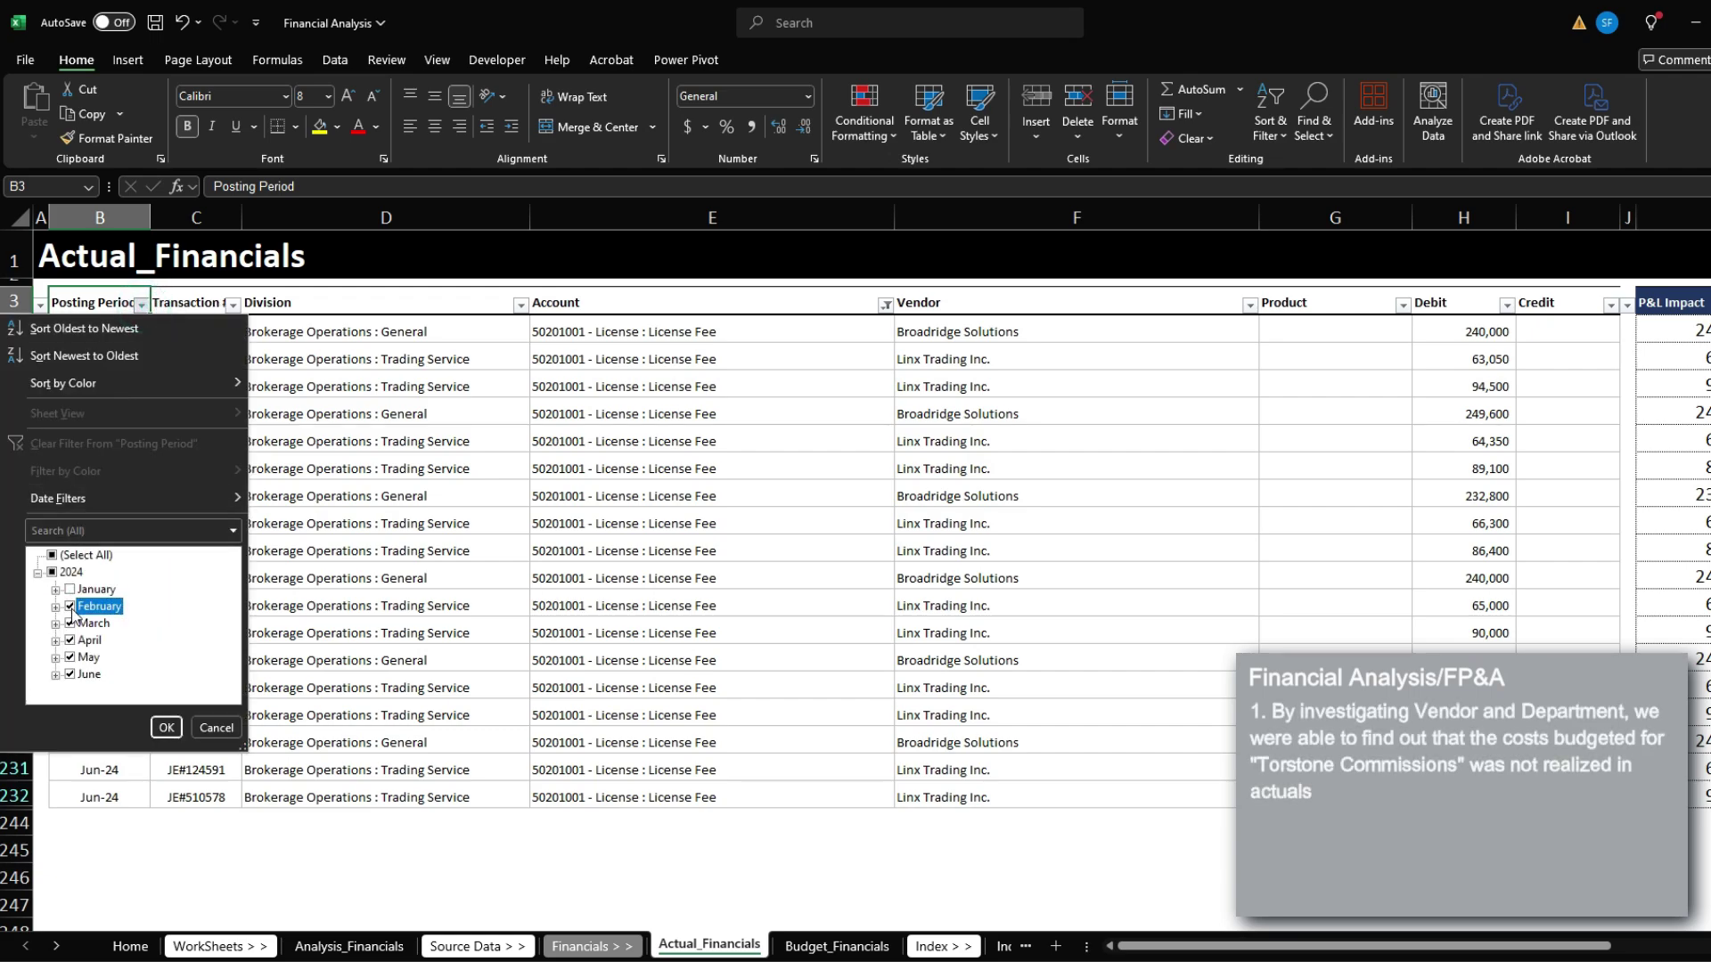
left_click(70, 606)
left_click(70, 623)
left_click(165, 727)
- Review the April–June entries: Broadridge Solutions under General, Linx Trading Inc. under Trading Service
left_click(824, 512)
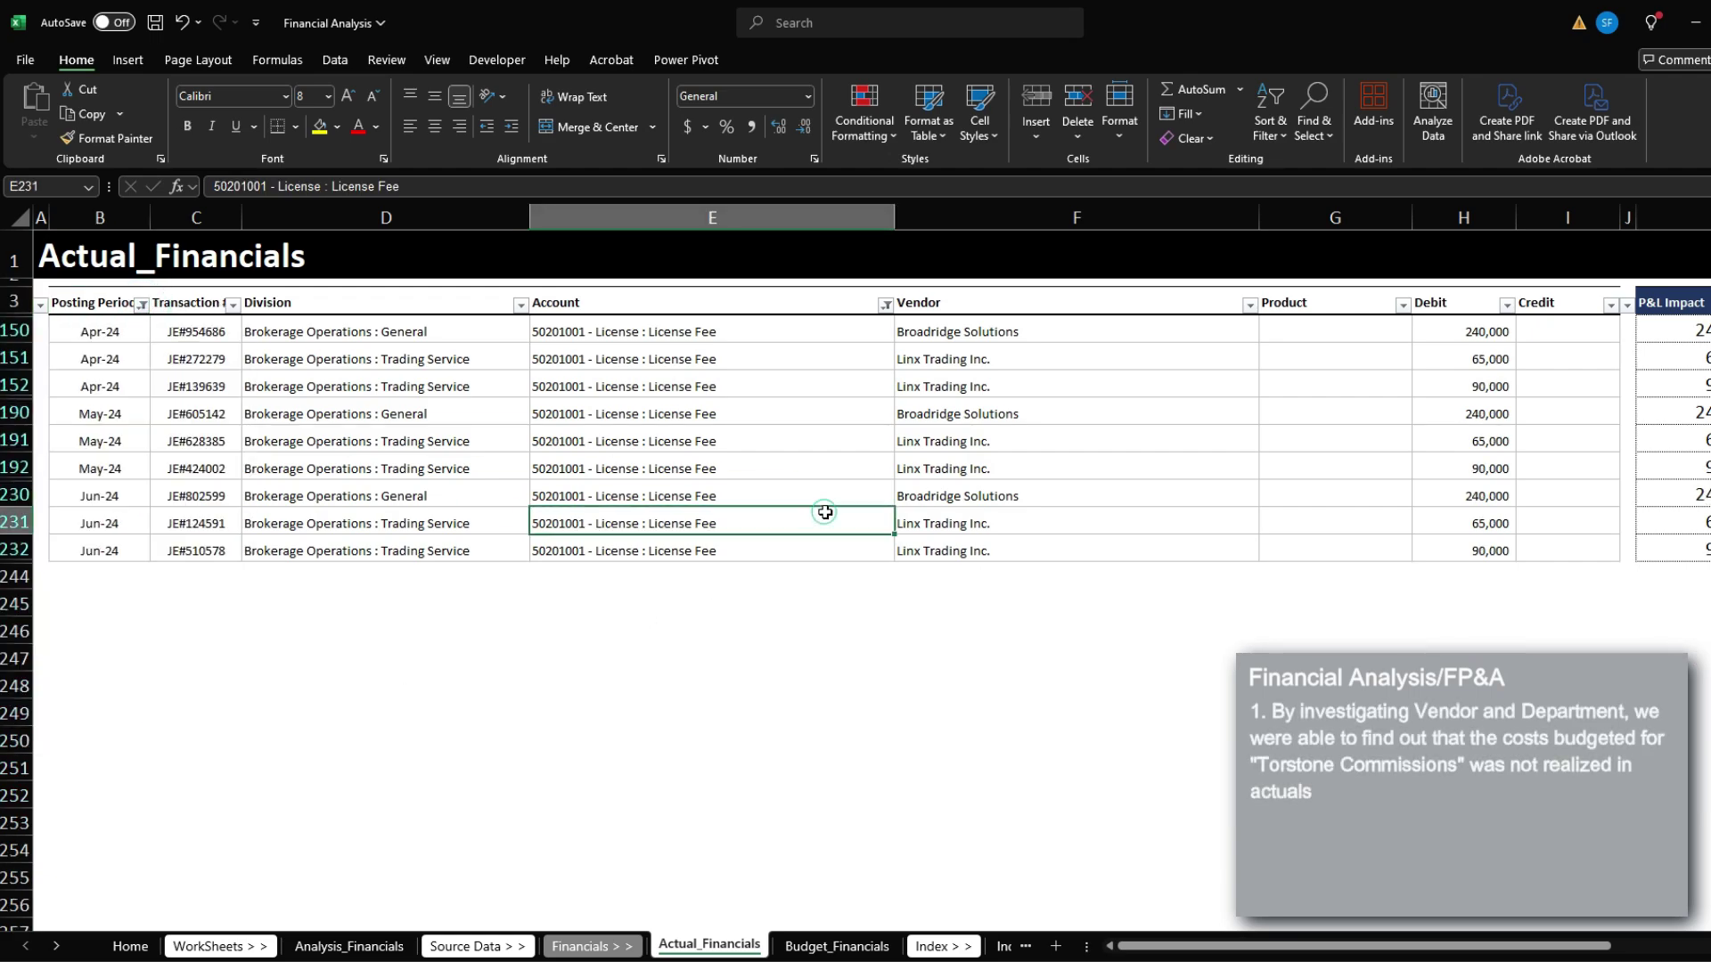
left_click(926, 341)
left_click(678, 356)
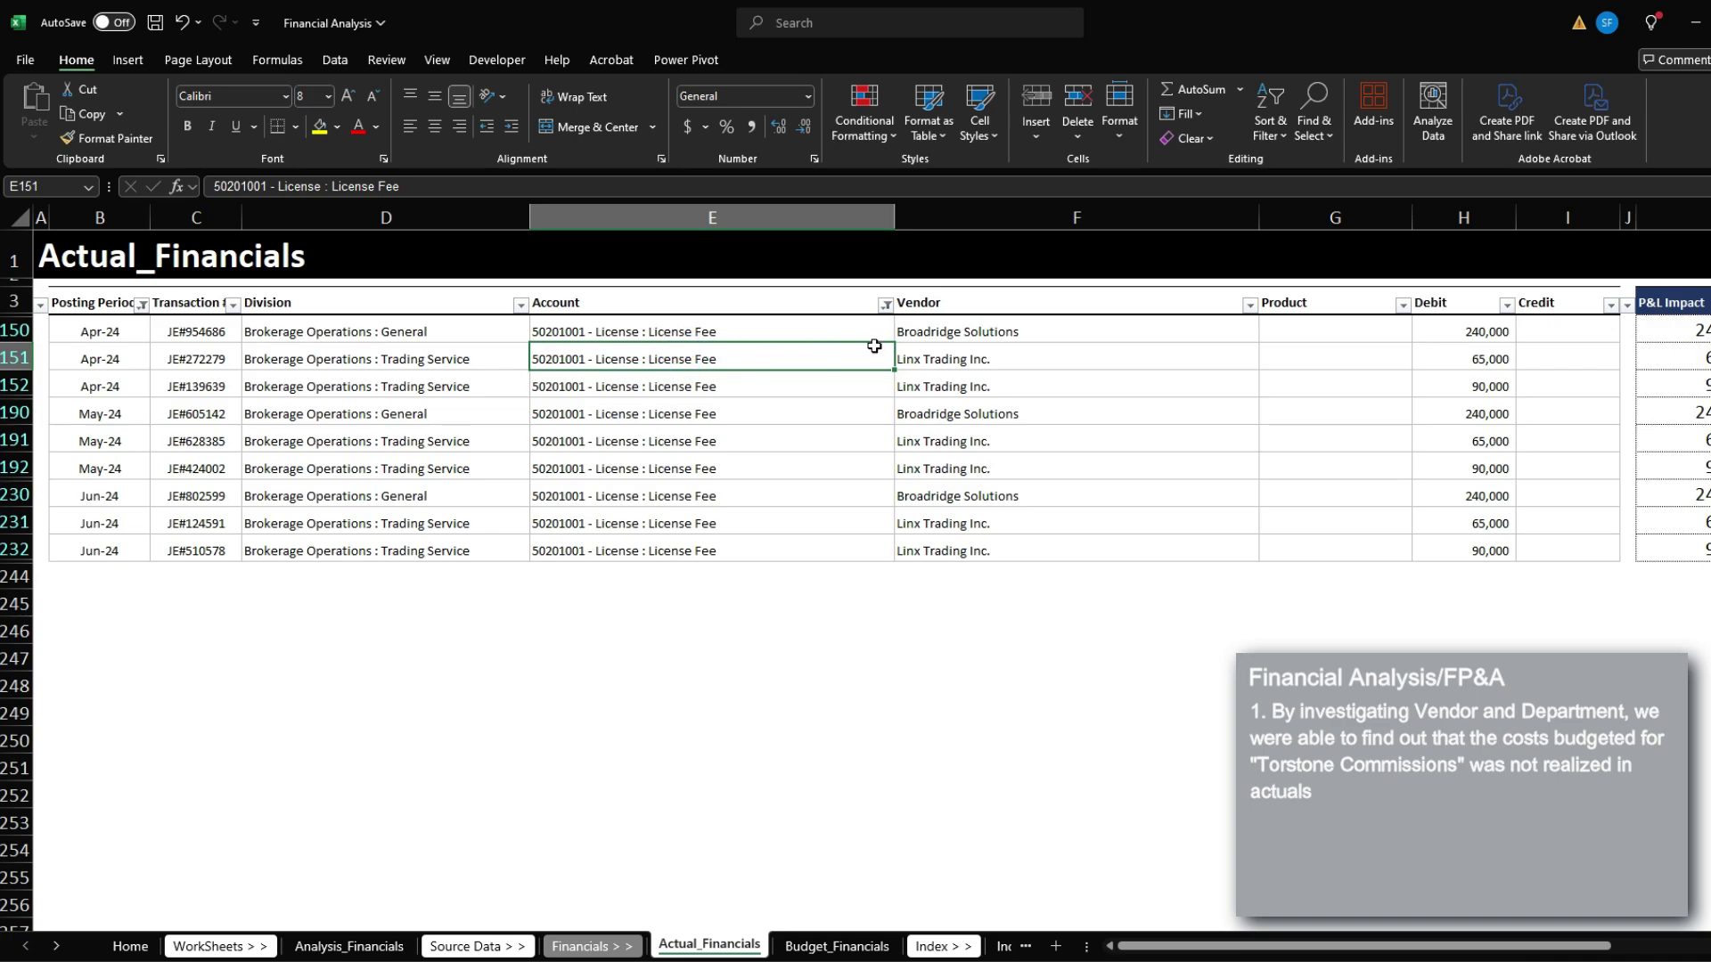
left_click(923, 336)
left_click(430, 328)
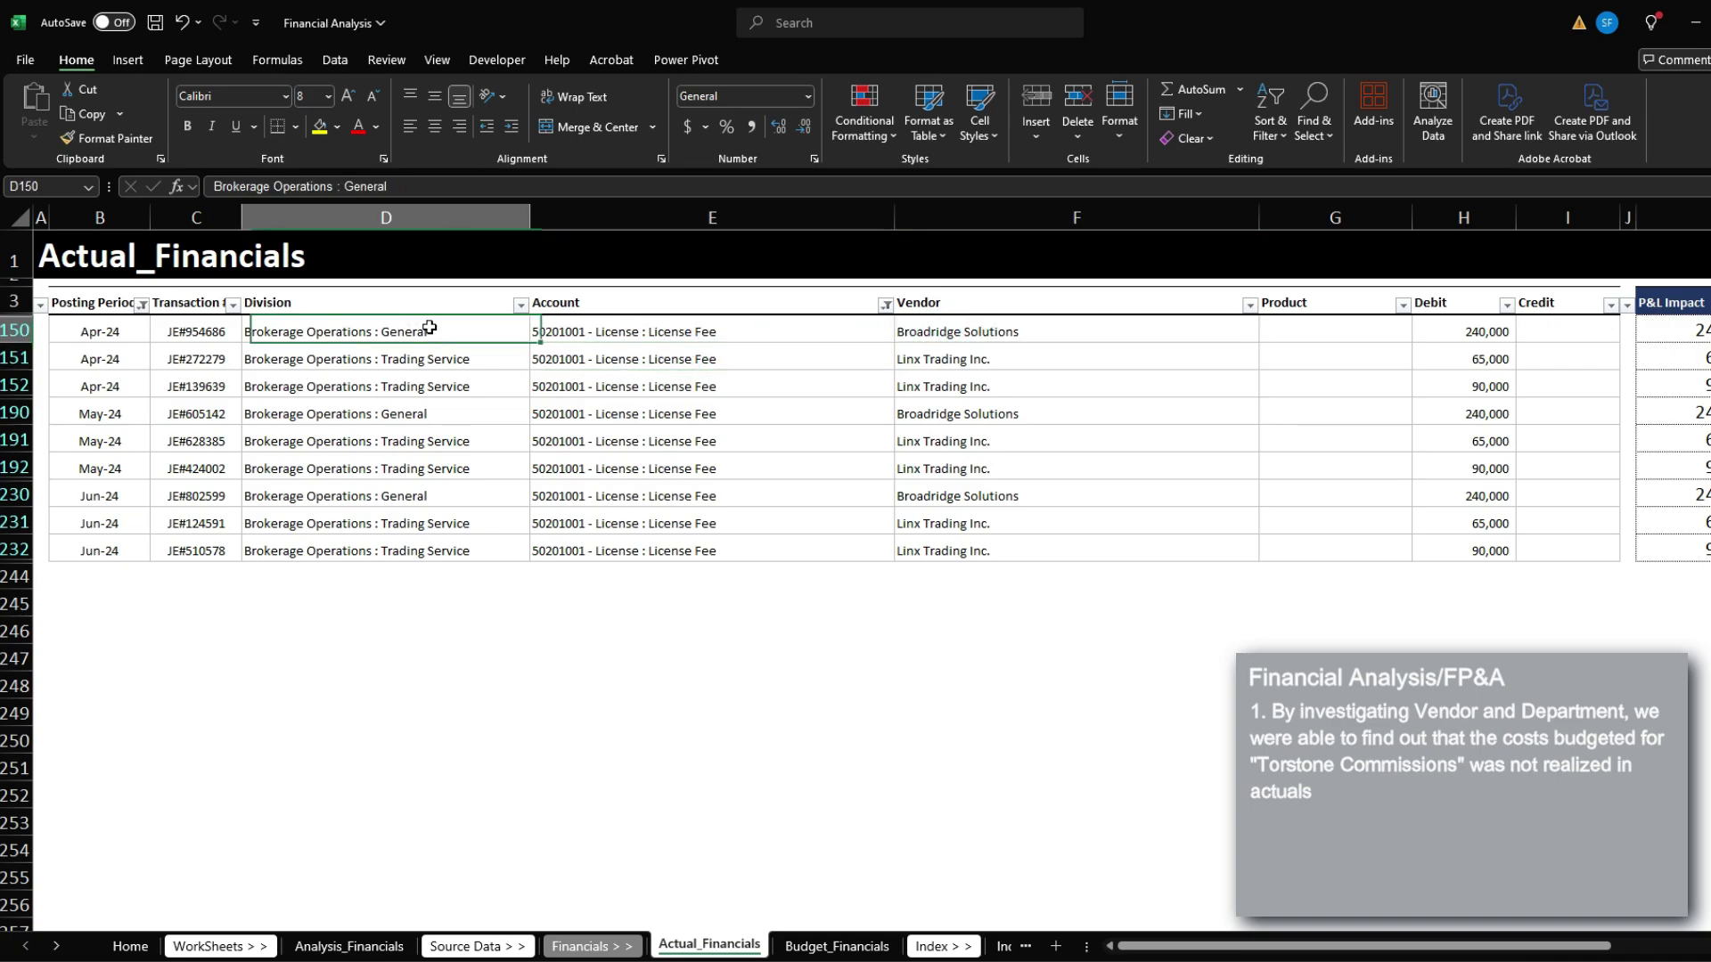
left_click_drag(456, 334, 401, 356)
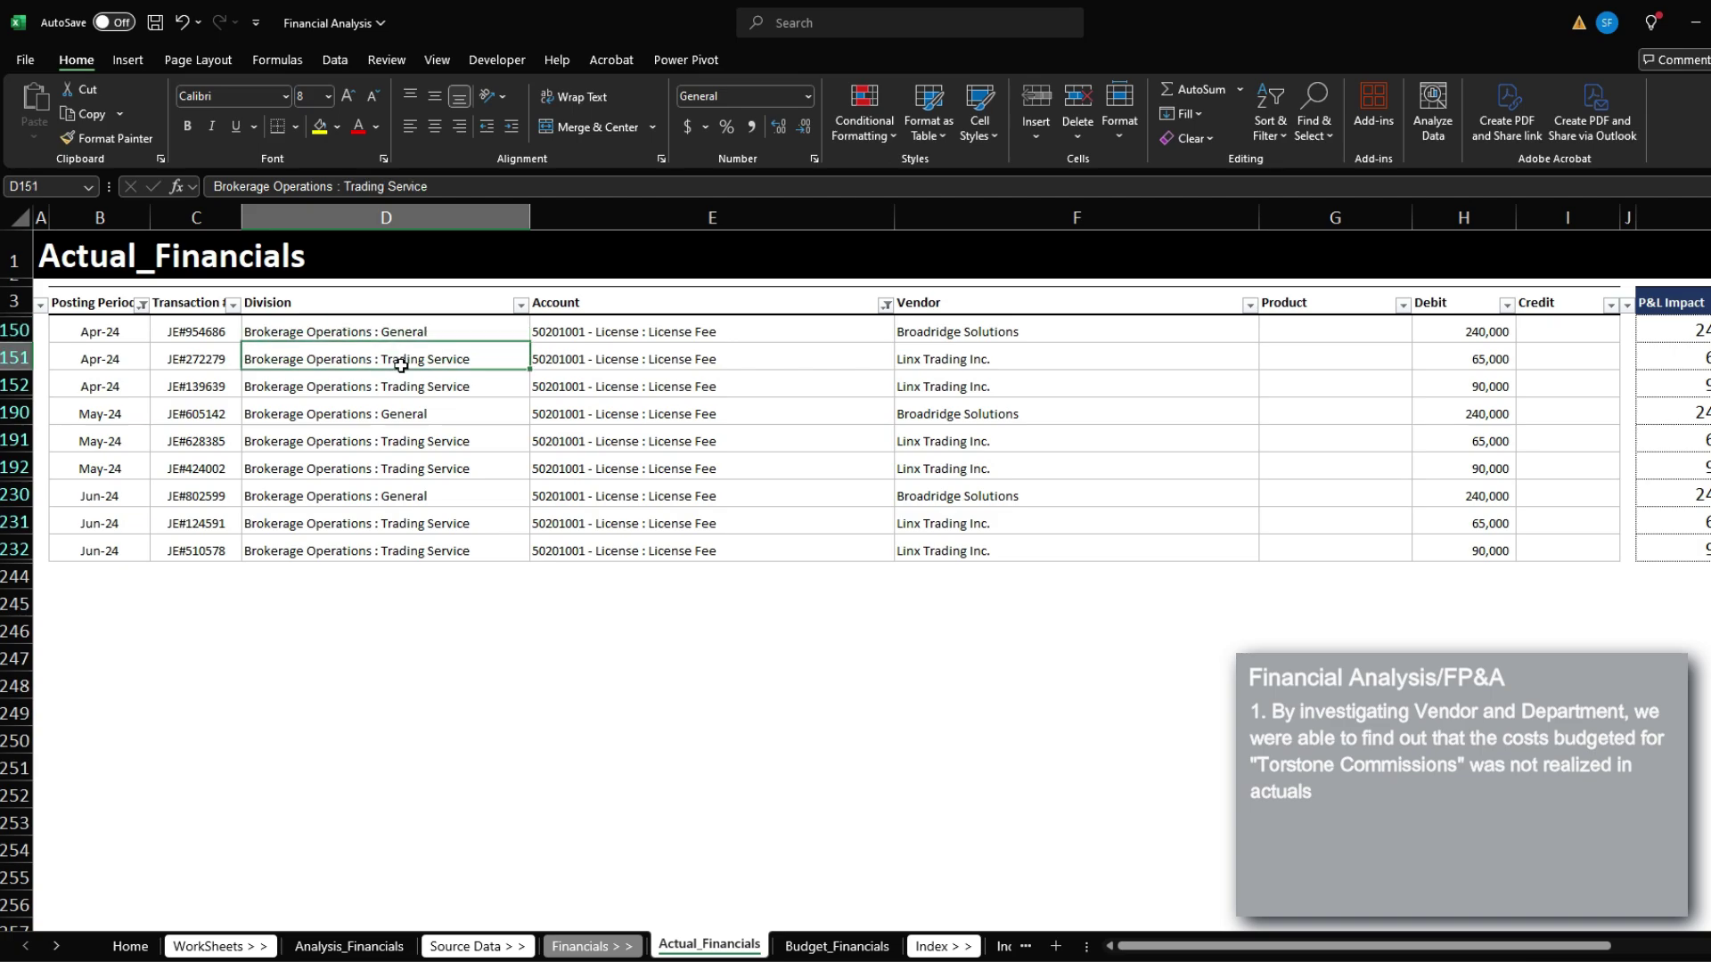
left_click(396, 361)
left_click_drag(931, 361, 932, 382)
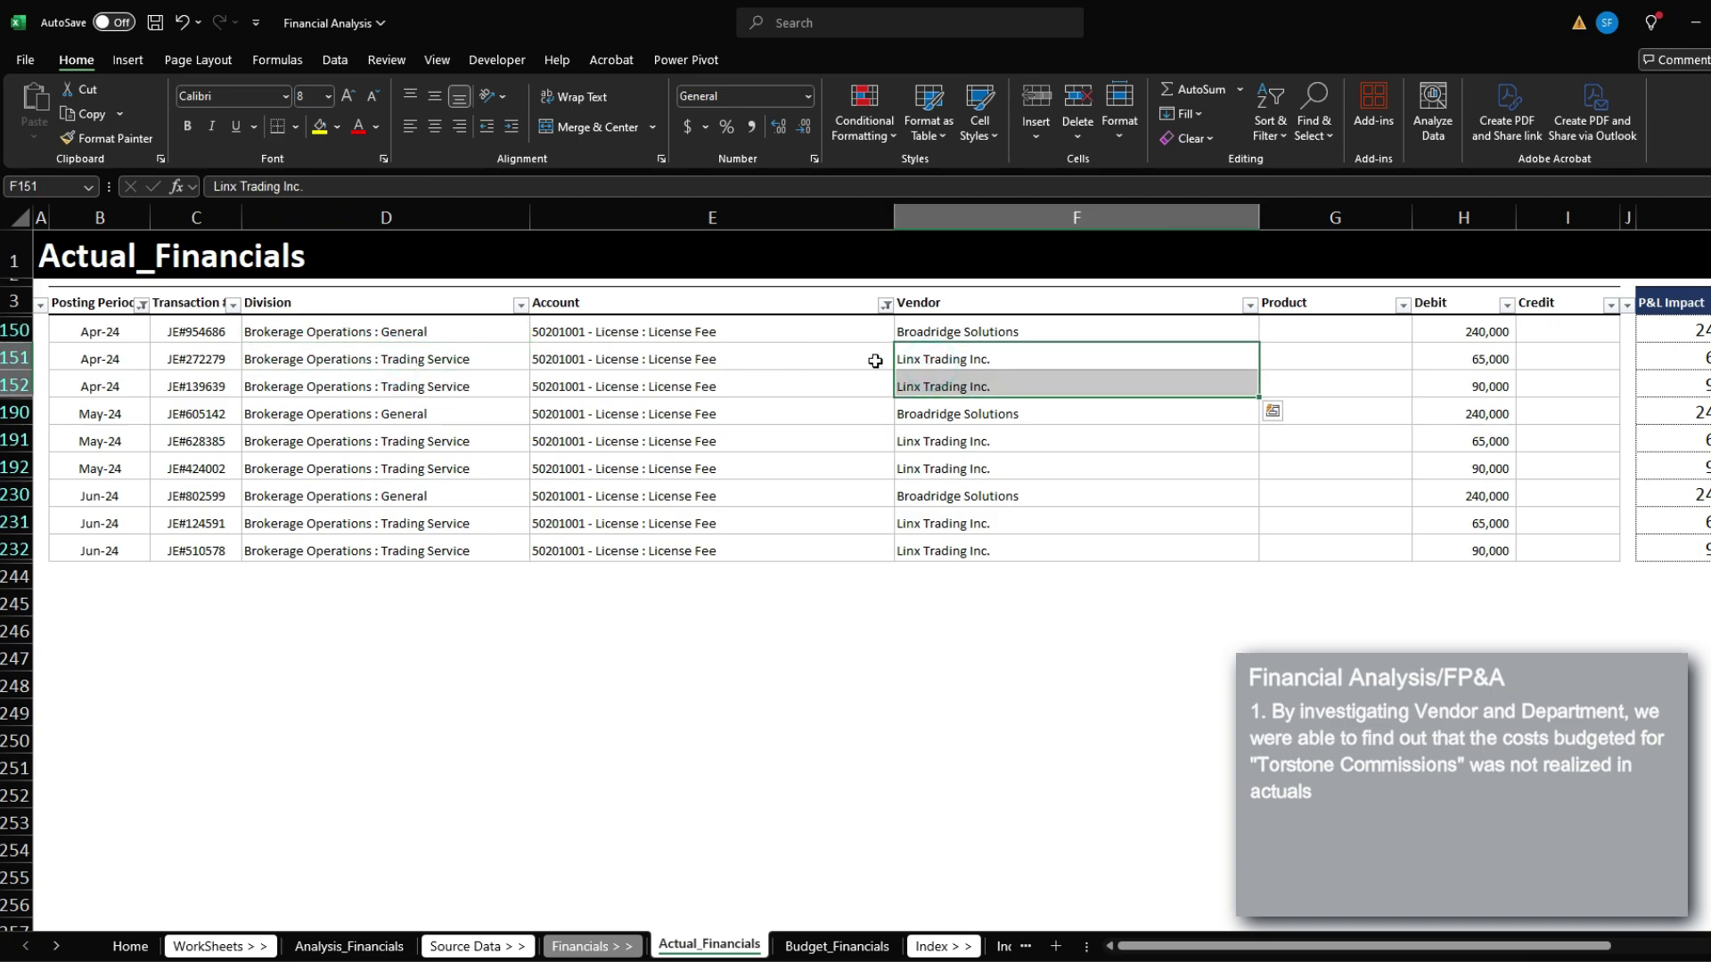
left_click(397, 359)
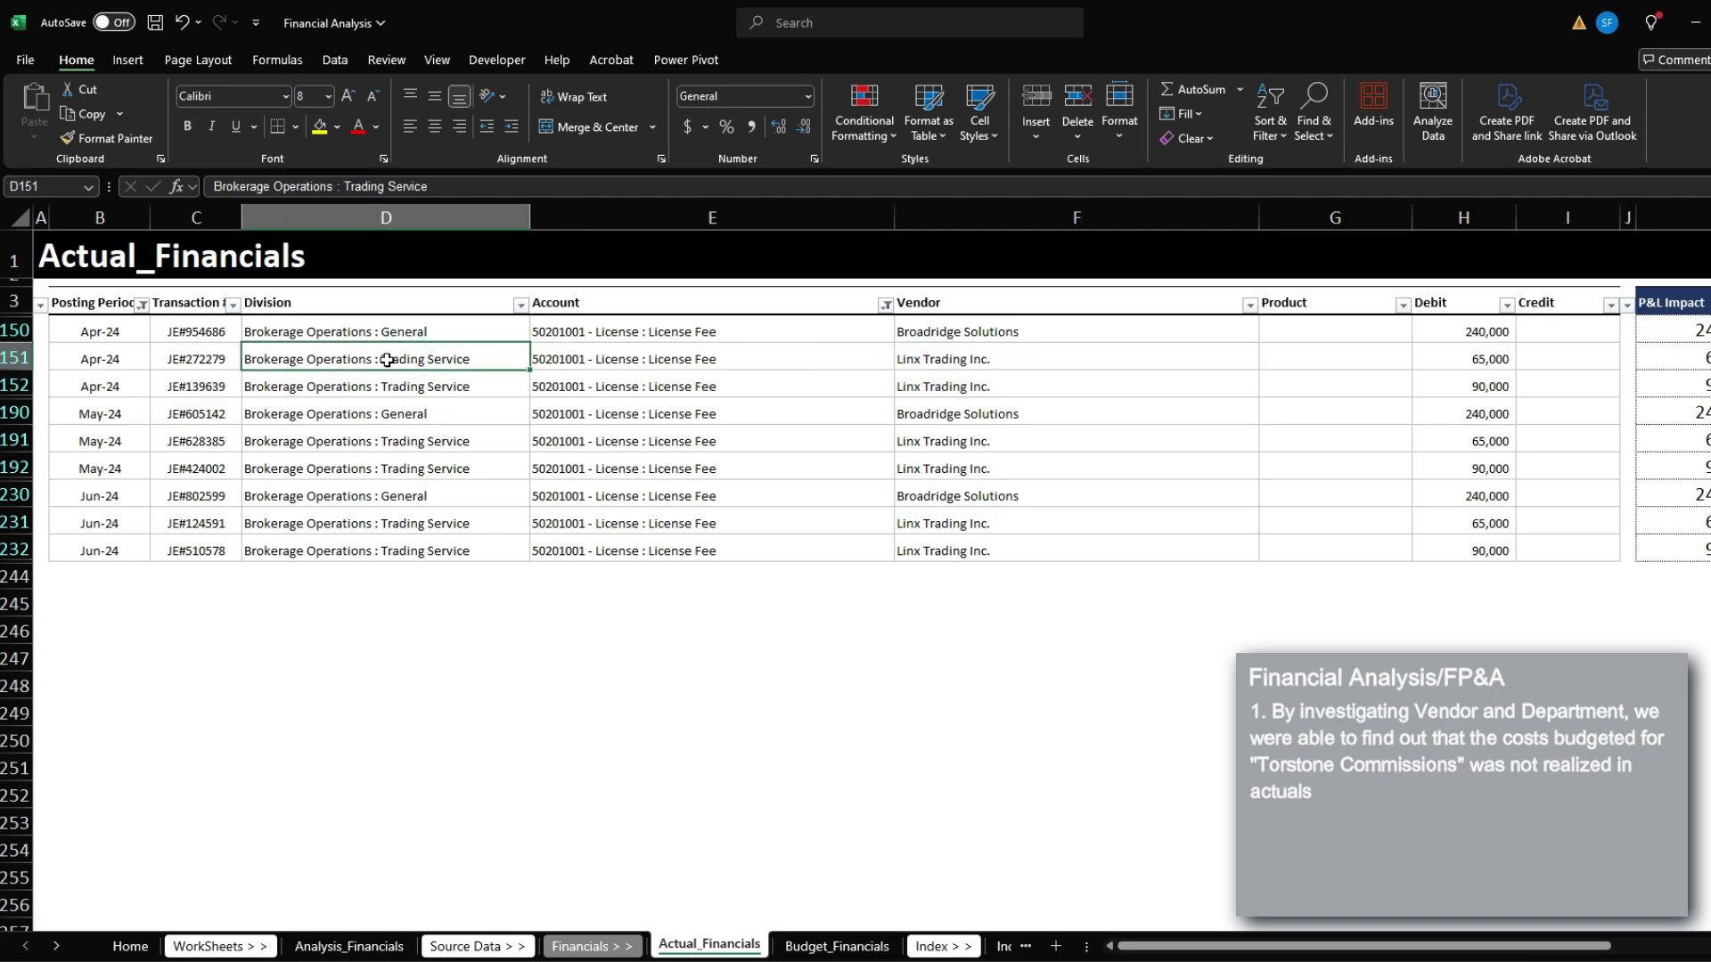
- Locate Torstone Commissions on Budget_Financials and select its Q2 budget values
left_click(831, 946)
left_click(775, 415)
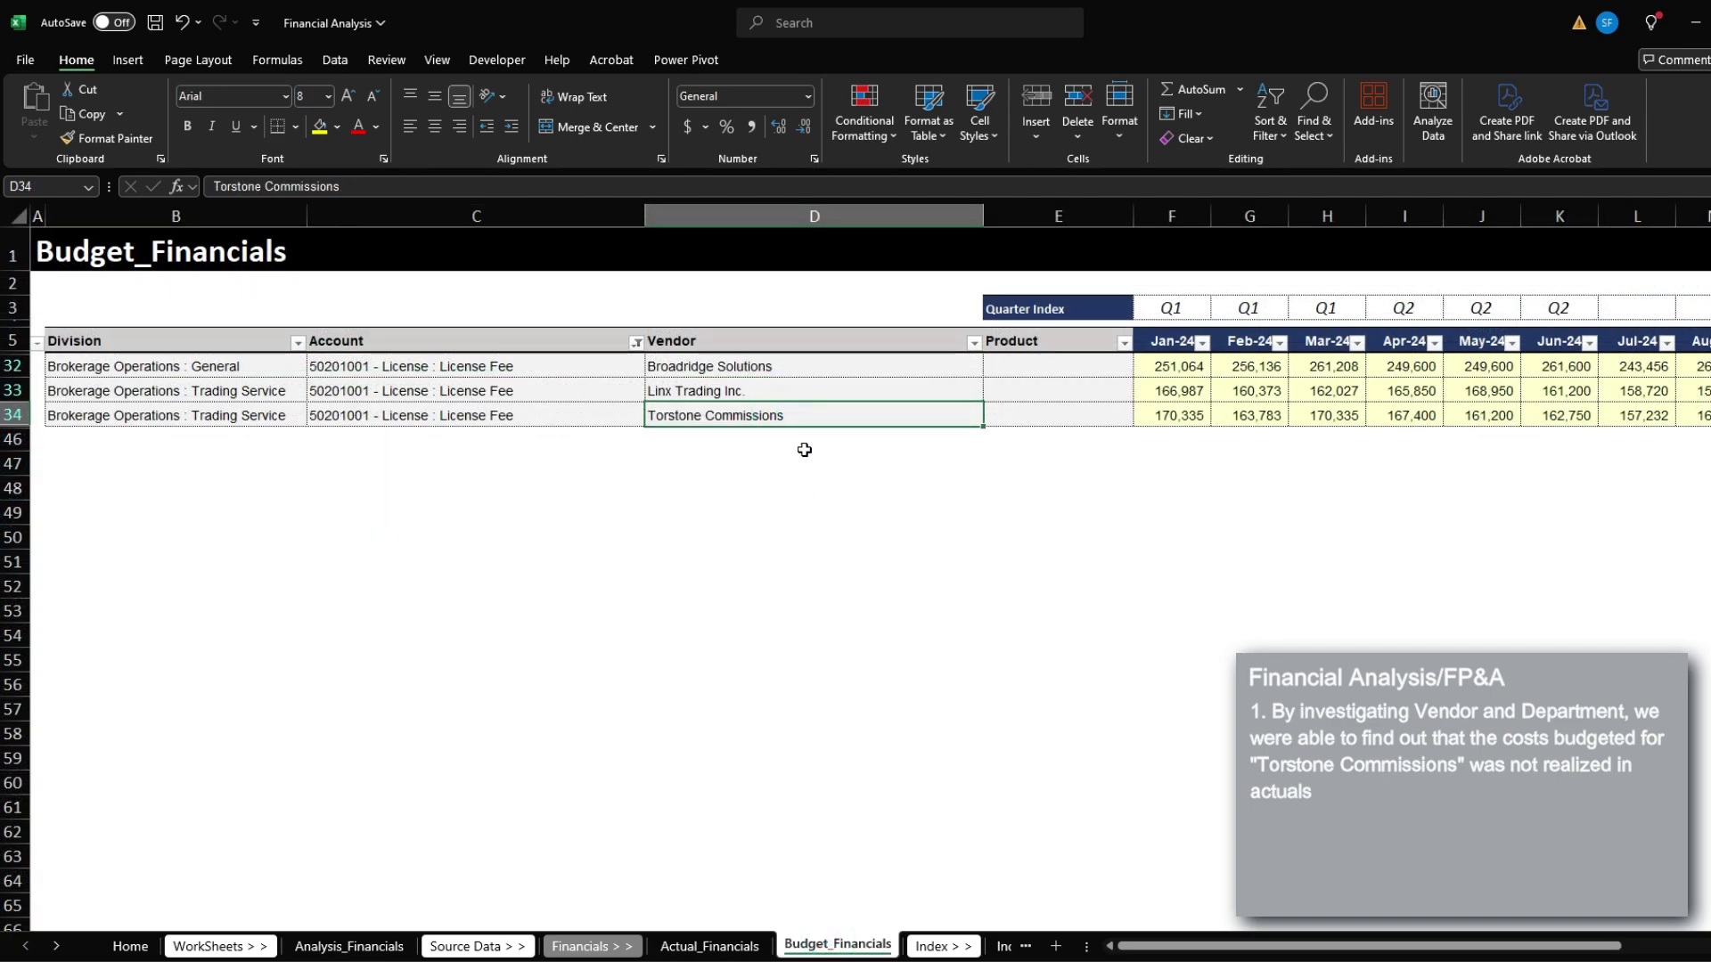
left_click(728, 950)
key("ctrl+Page_Down")
left_click_drag(1417, 415, 1578, 413)
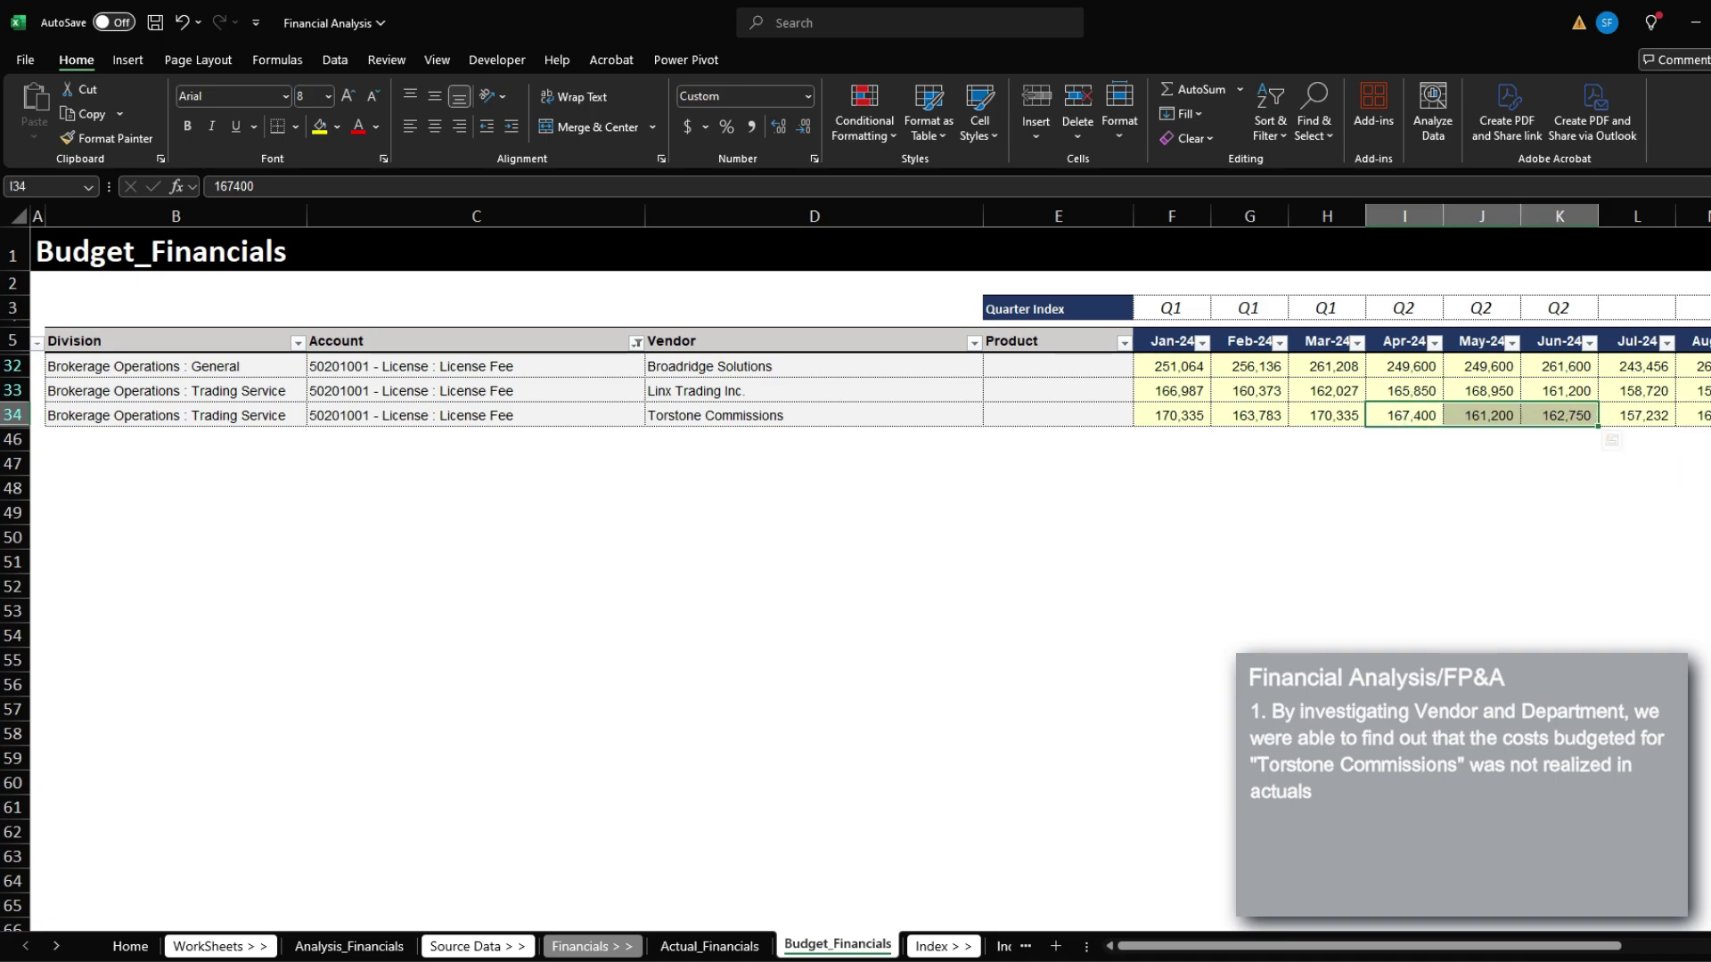
- Check the License variance formula and its commentary cell on Analysis_Financials
left_click(743, 950)
left_click(392, 944)
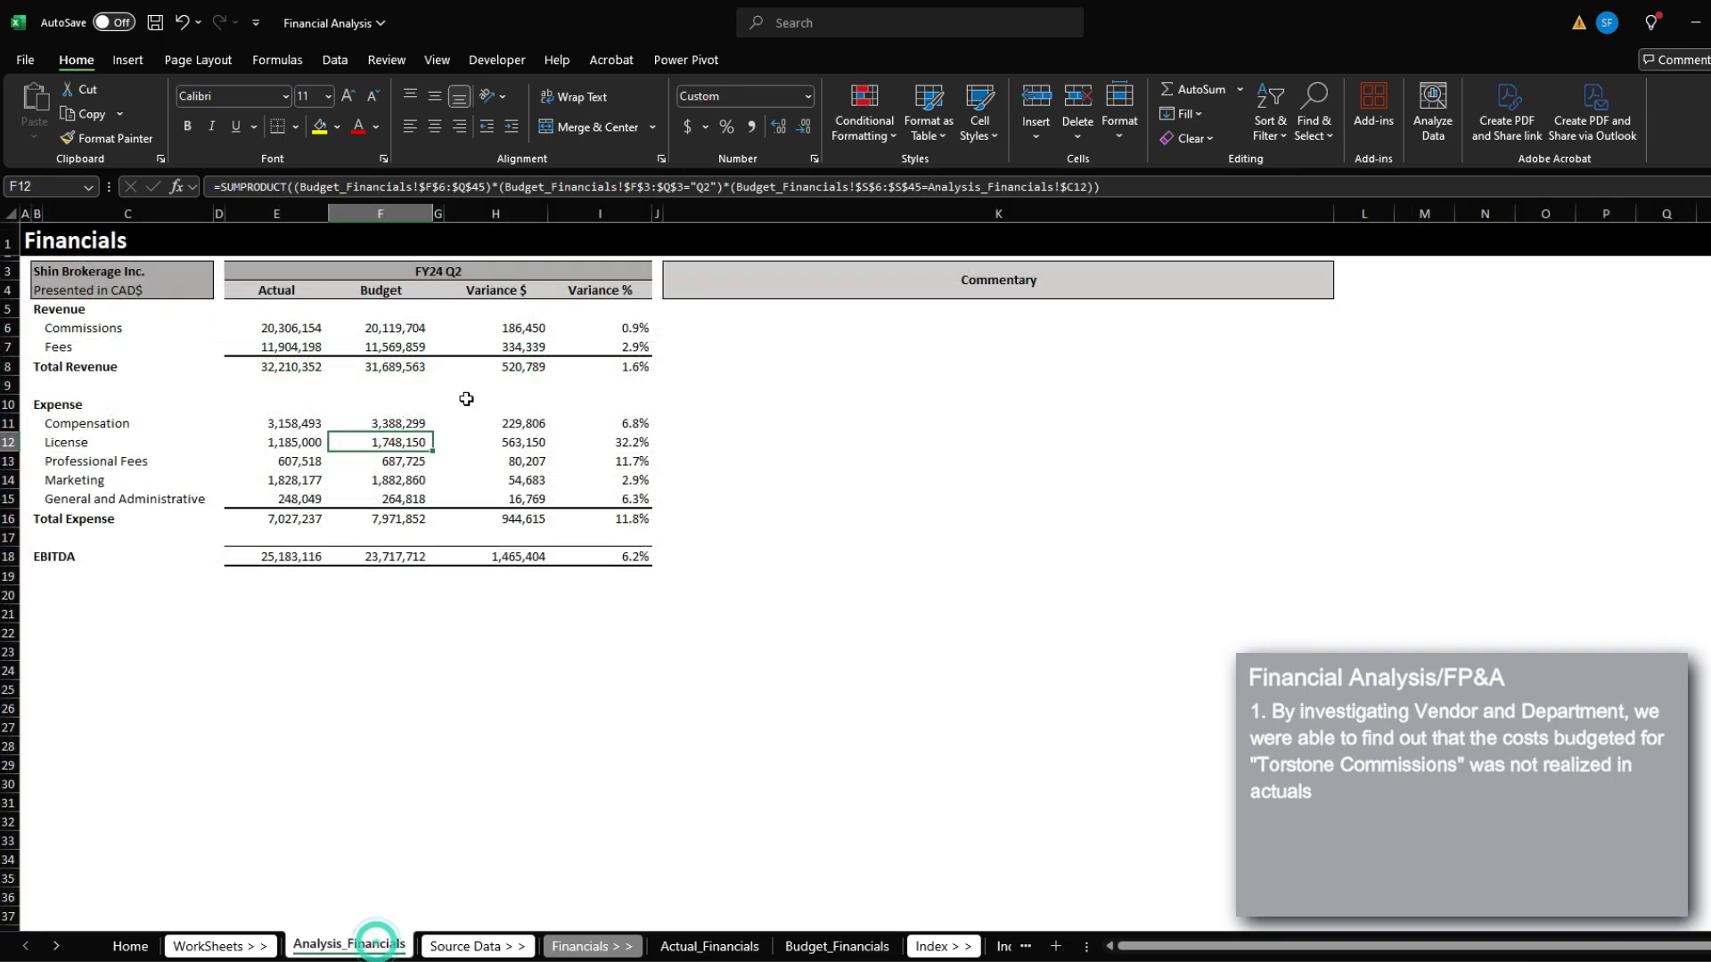
left_click(495, 444)
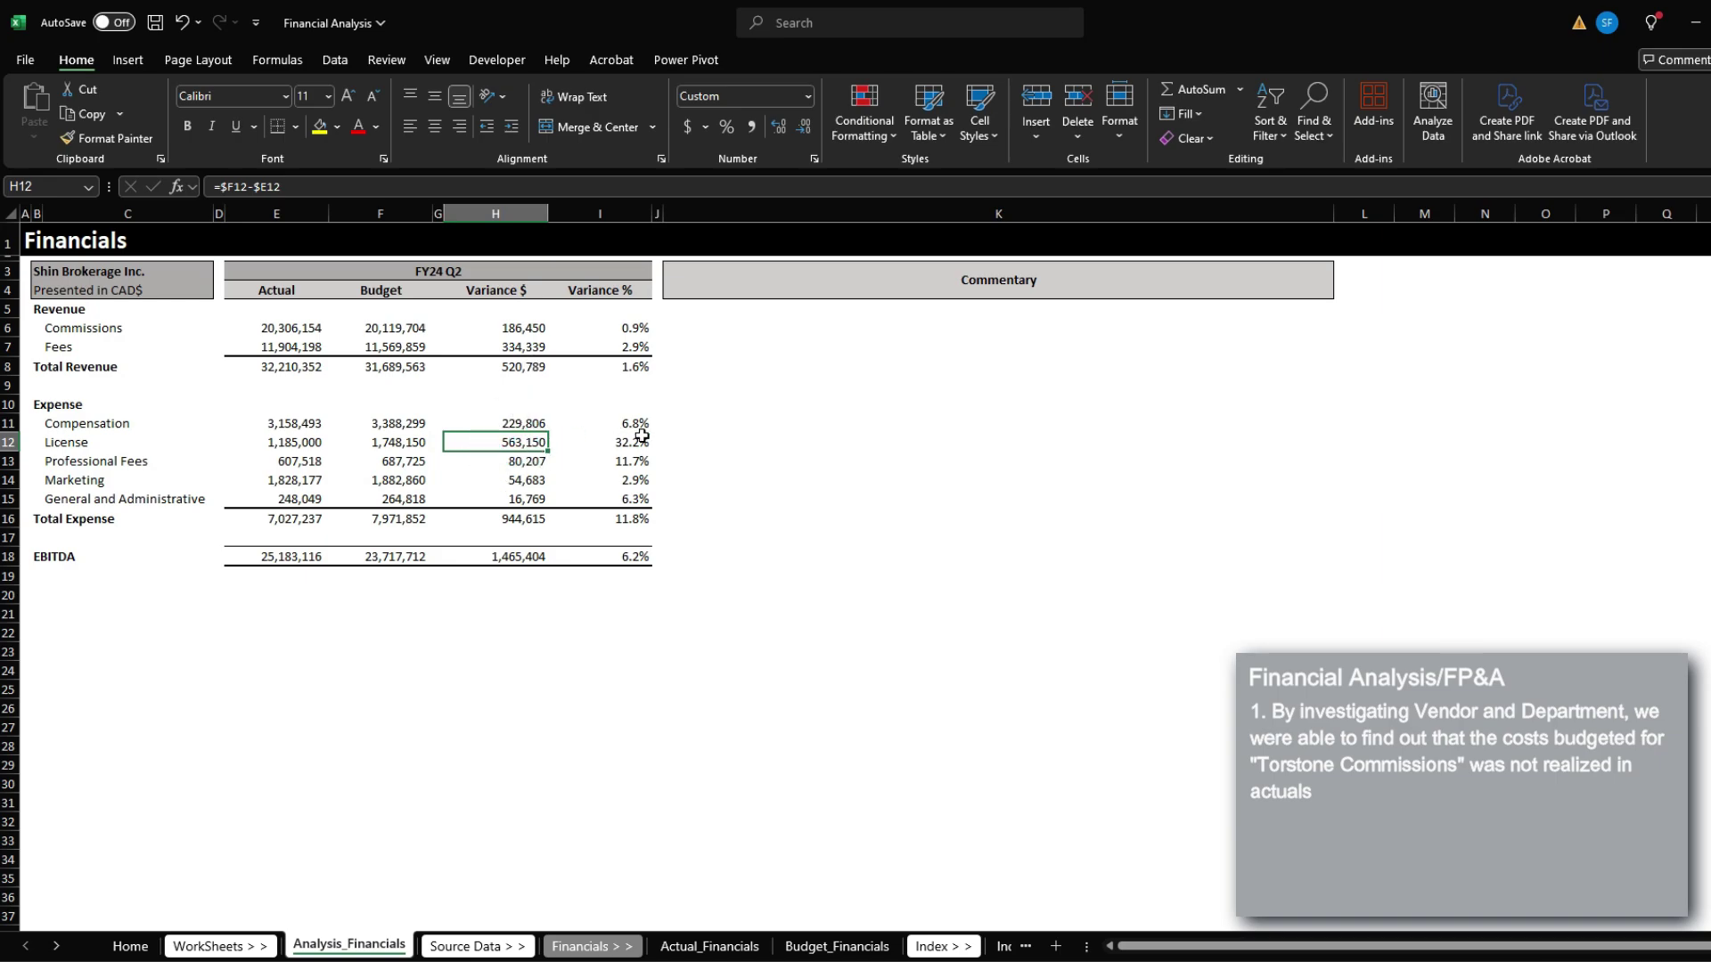
left_click(710, 443)
left_click(495, 443)
- Confirm the Linx Trading Inc. license entry and its account on Actual_Financials
left_click(713, 945)
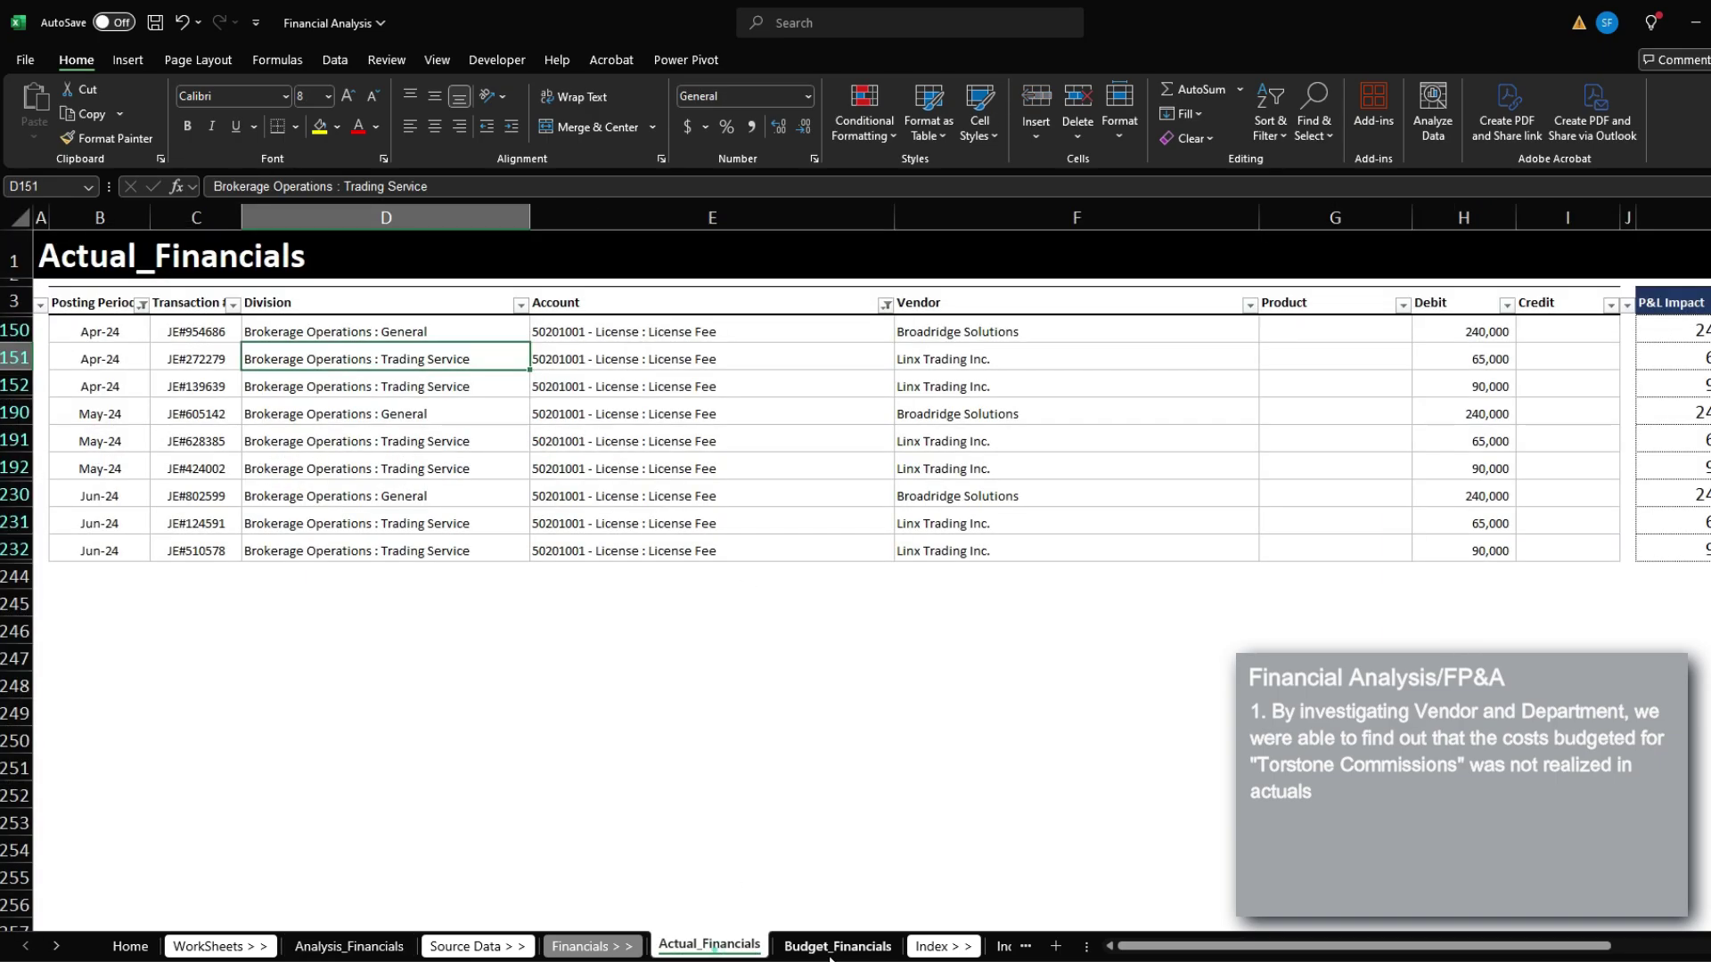
left_click(725, 366)
left_click(1155, 349)
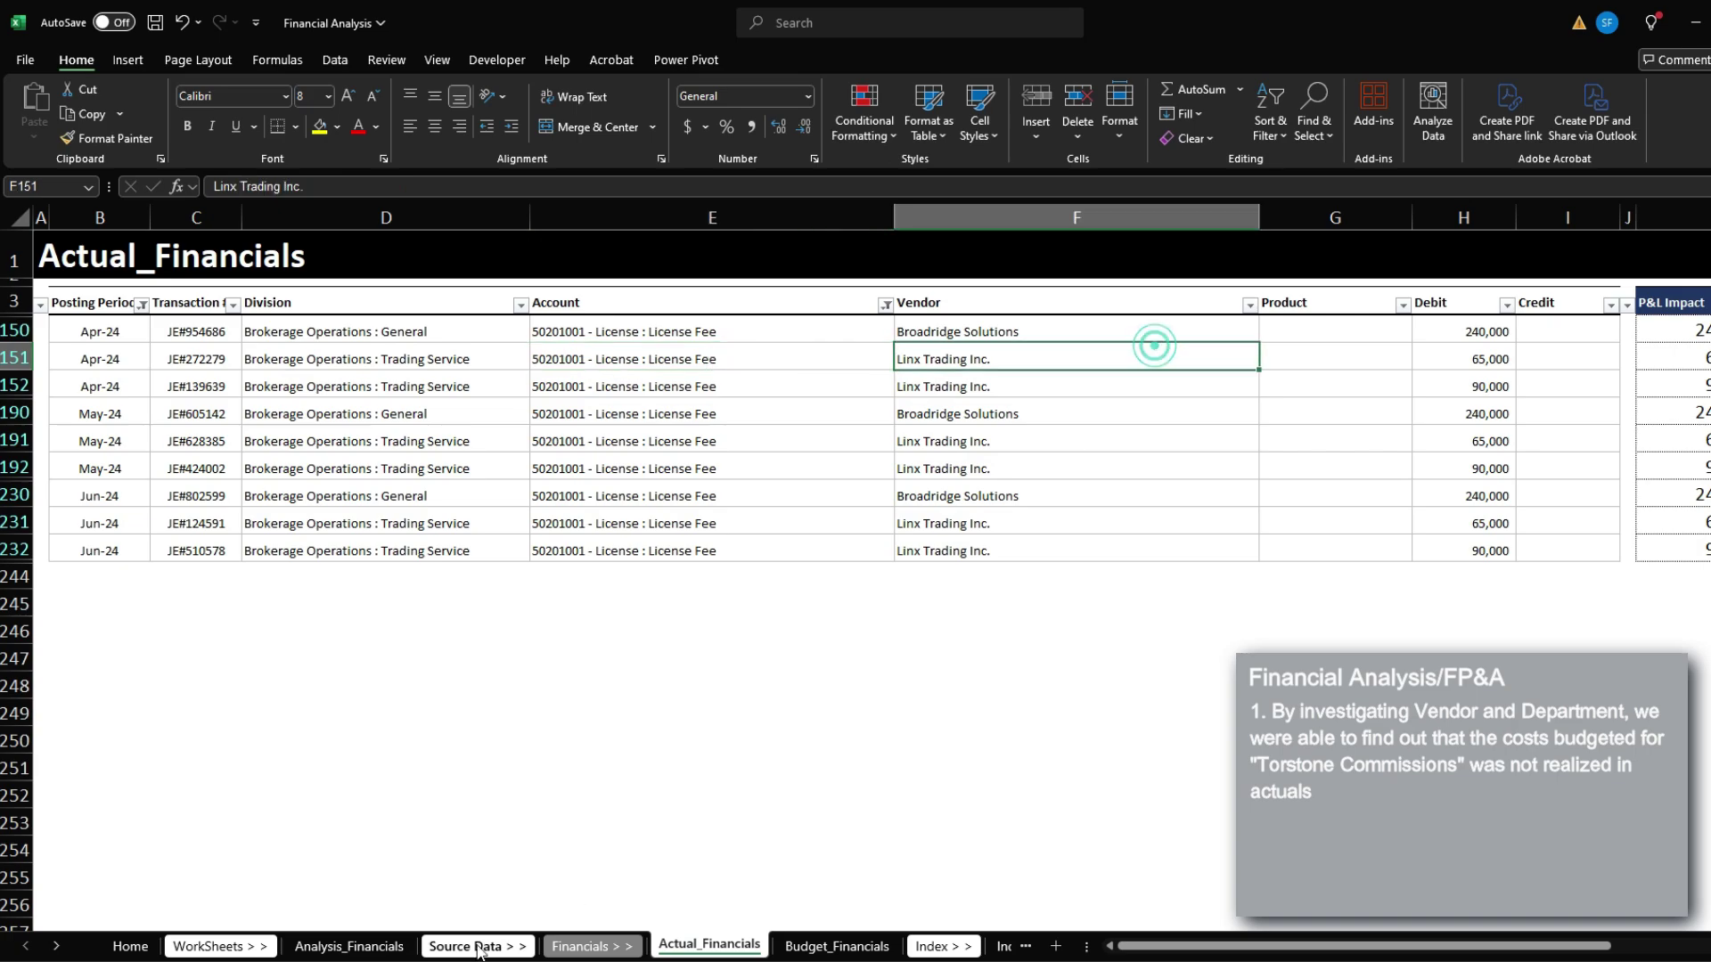
left_click(357, 946)
left_click(711, 945)
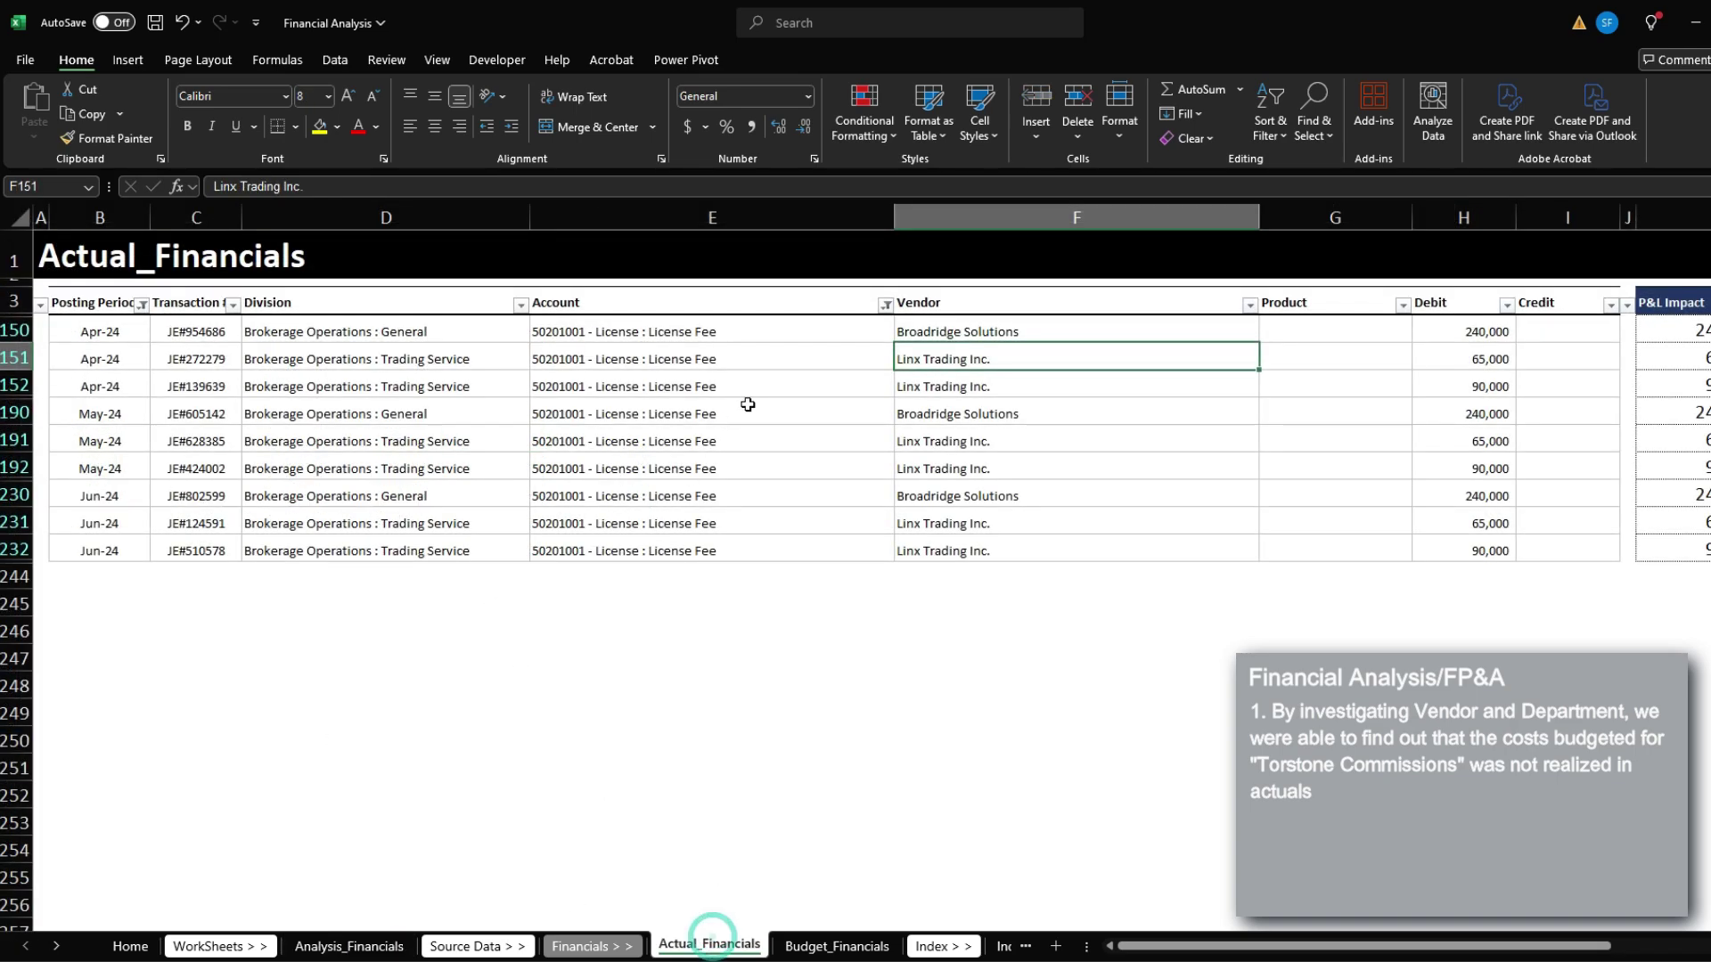
- Compare the Torstone budget line with actual May and June license entries, all Linx Trading Inc
left_click(837, 946)
left_click(754, 419)
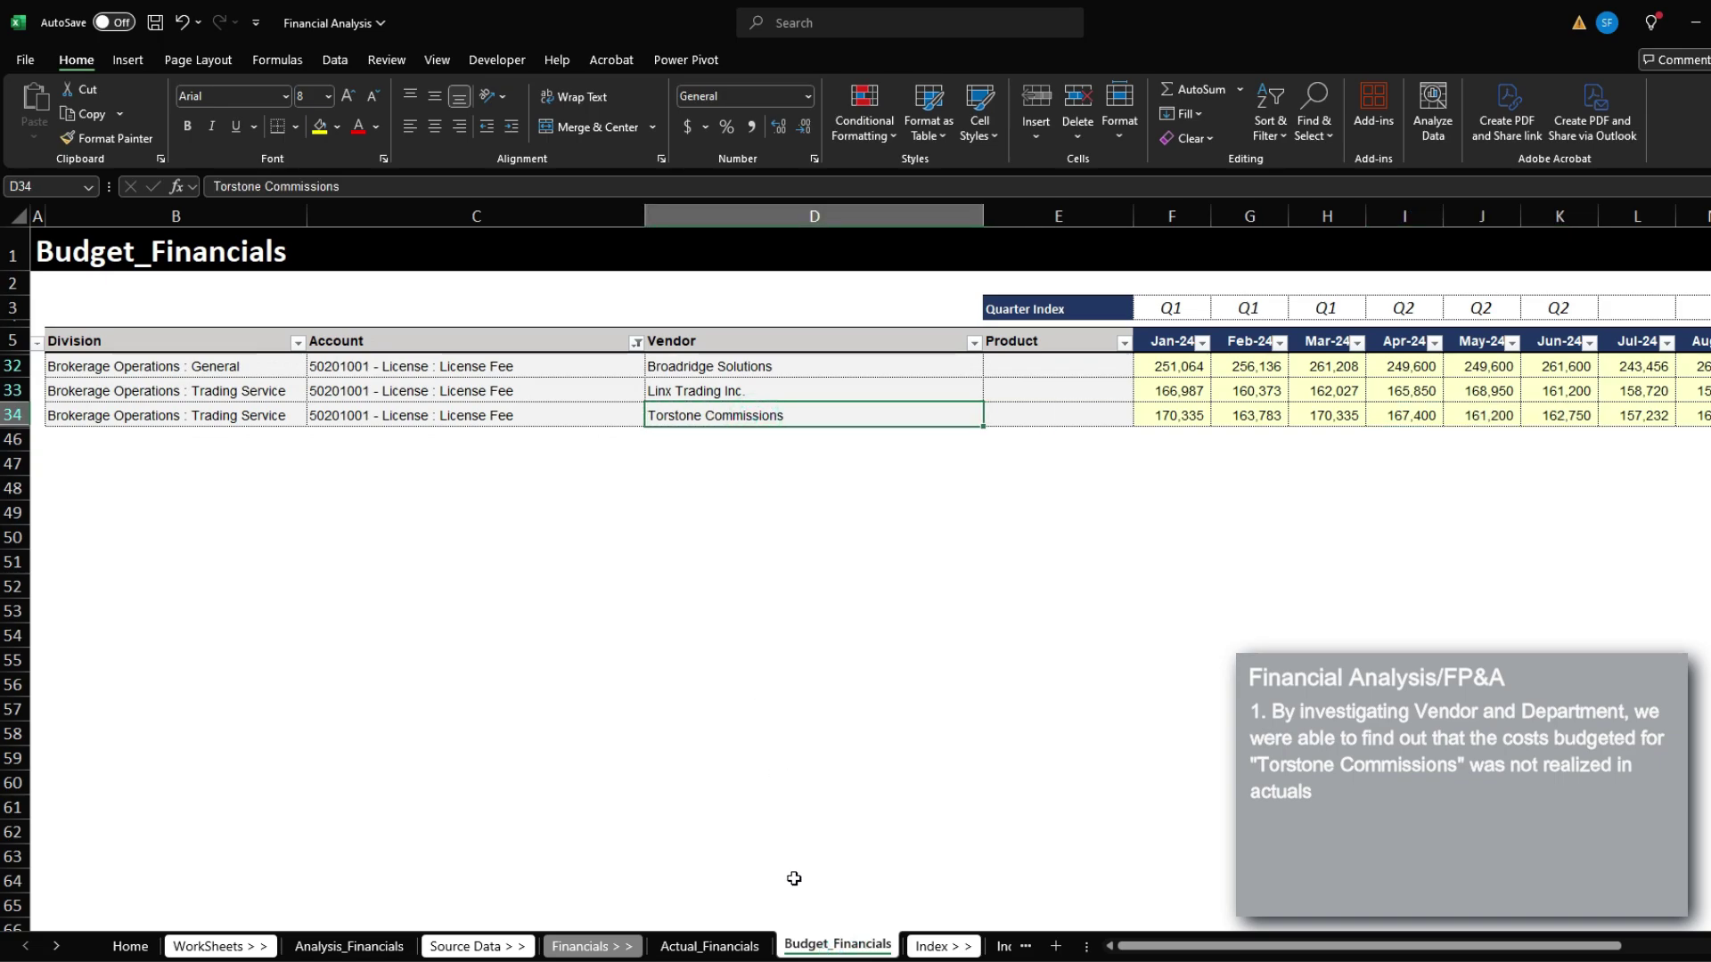
left_click(710, 946)
key("Down")
key("Down")
key("Down")
key("Down")
key("Down")
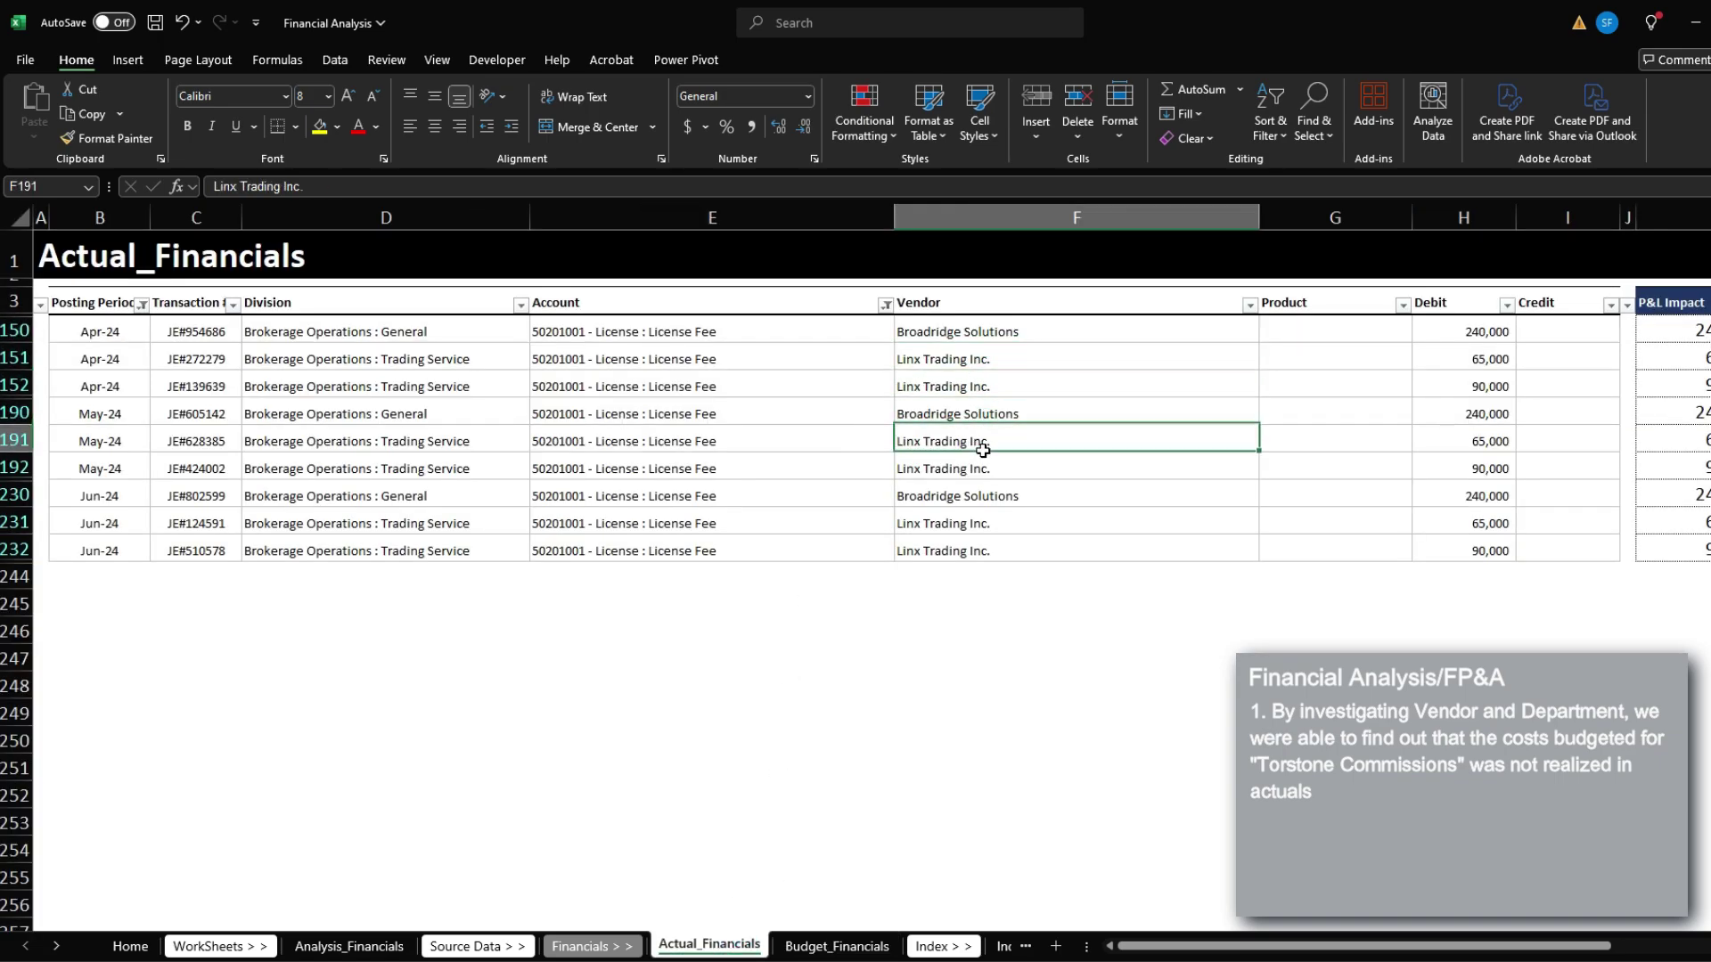
left_click(994, 525)
left_click(998, 551)
left_click(1003, 468)
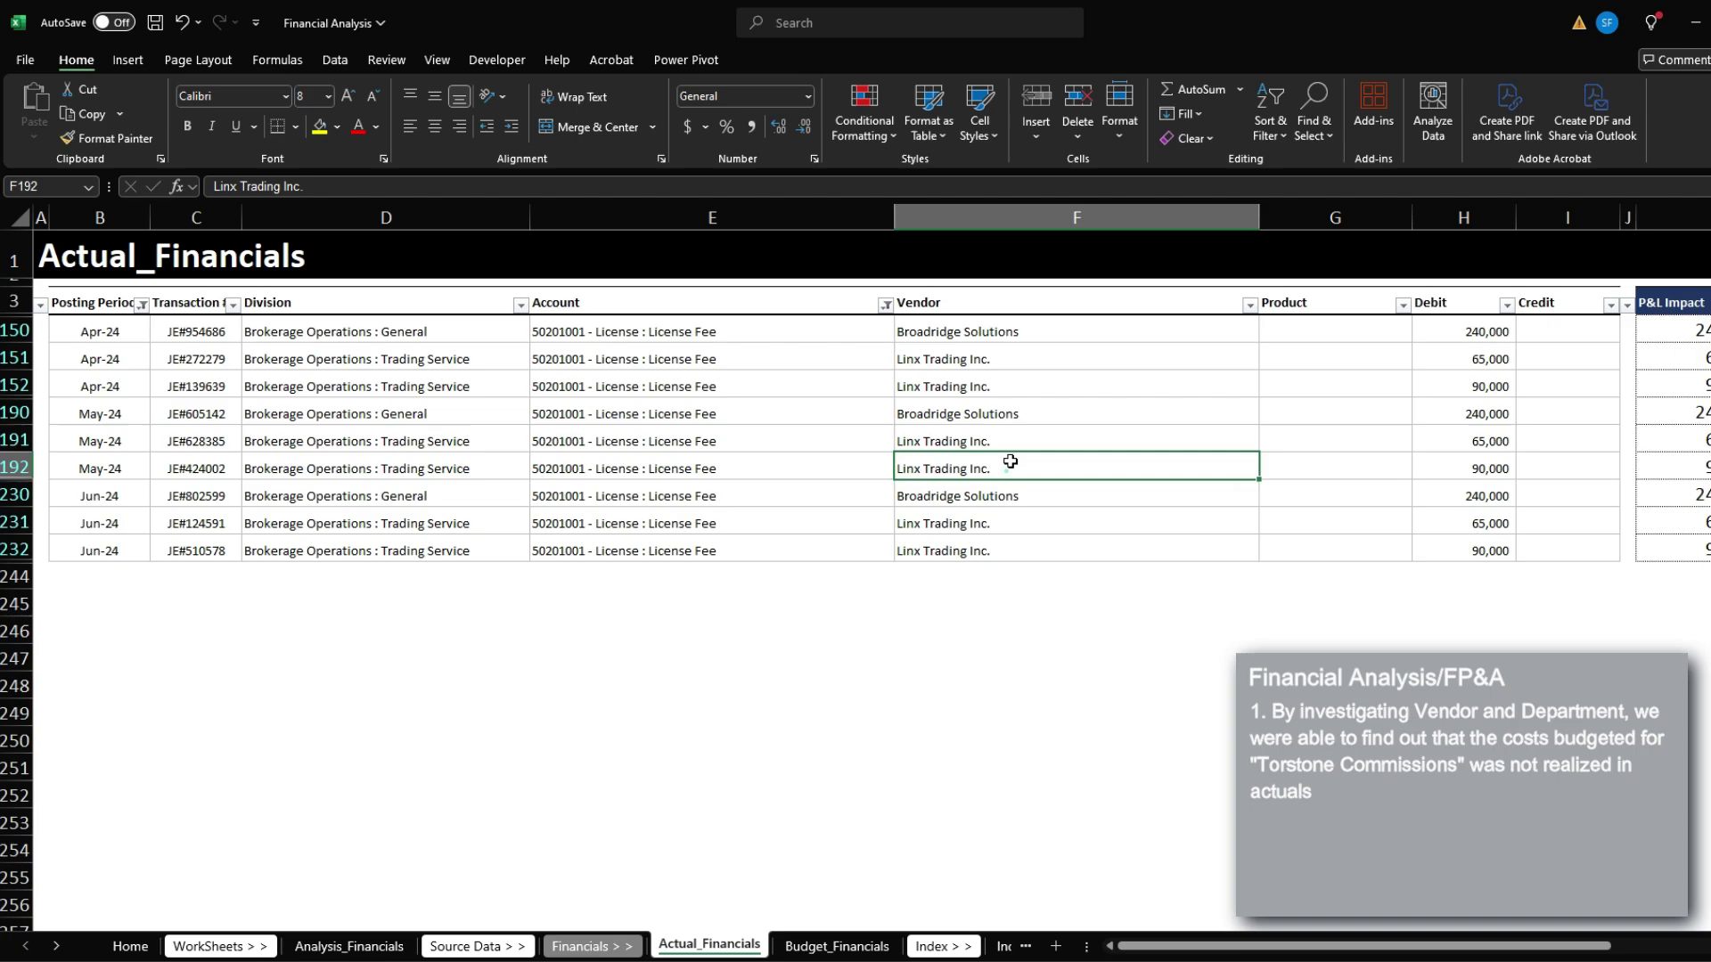
left_click(1011, 441)
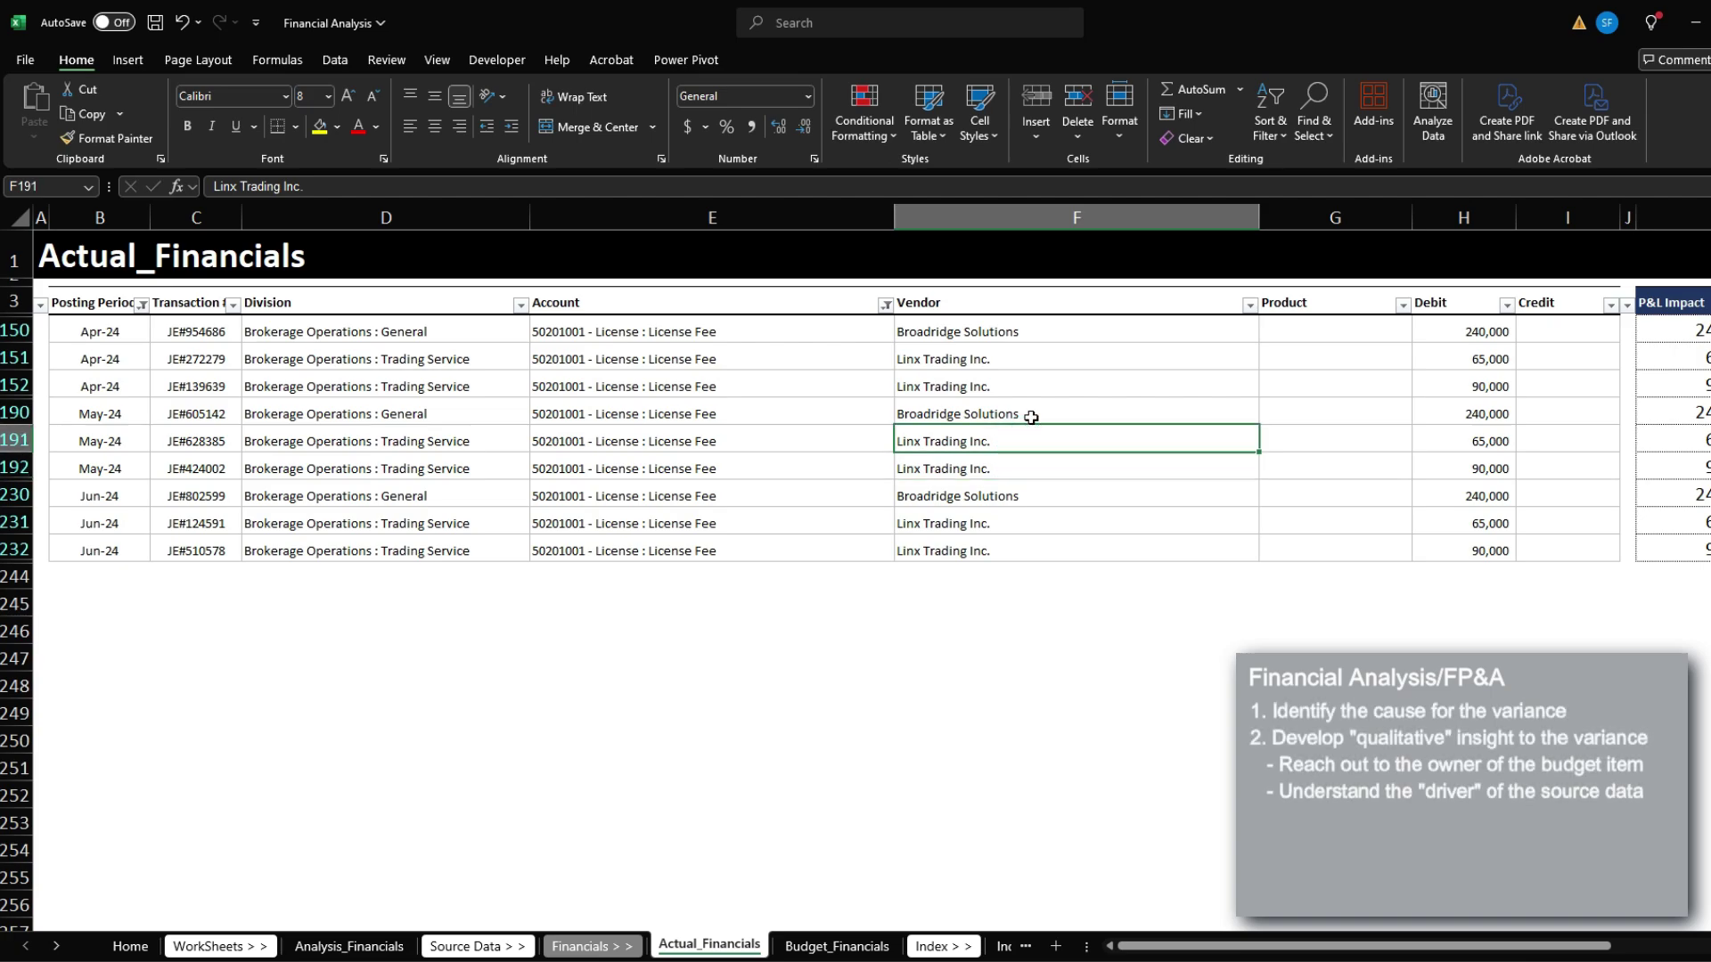
- Review the Torstone Commissions budget line, its division and January–June amounts
left_click(837, 946)
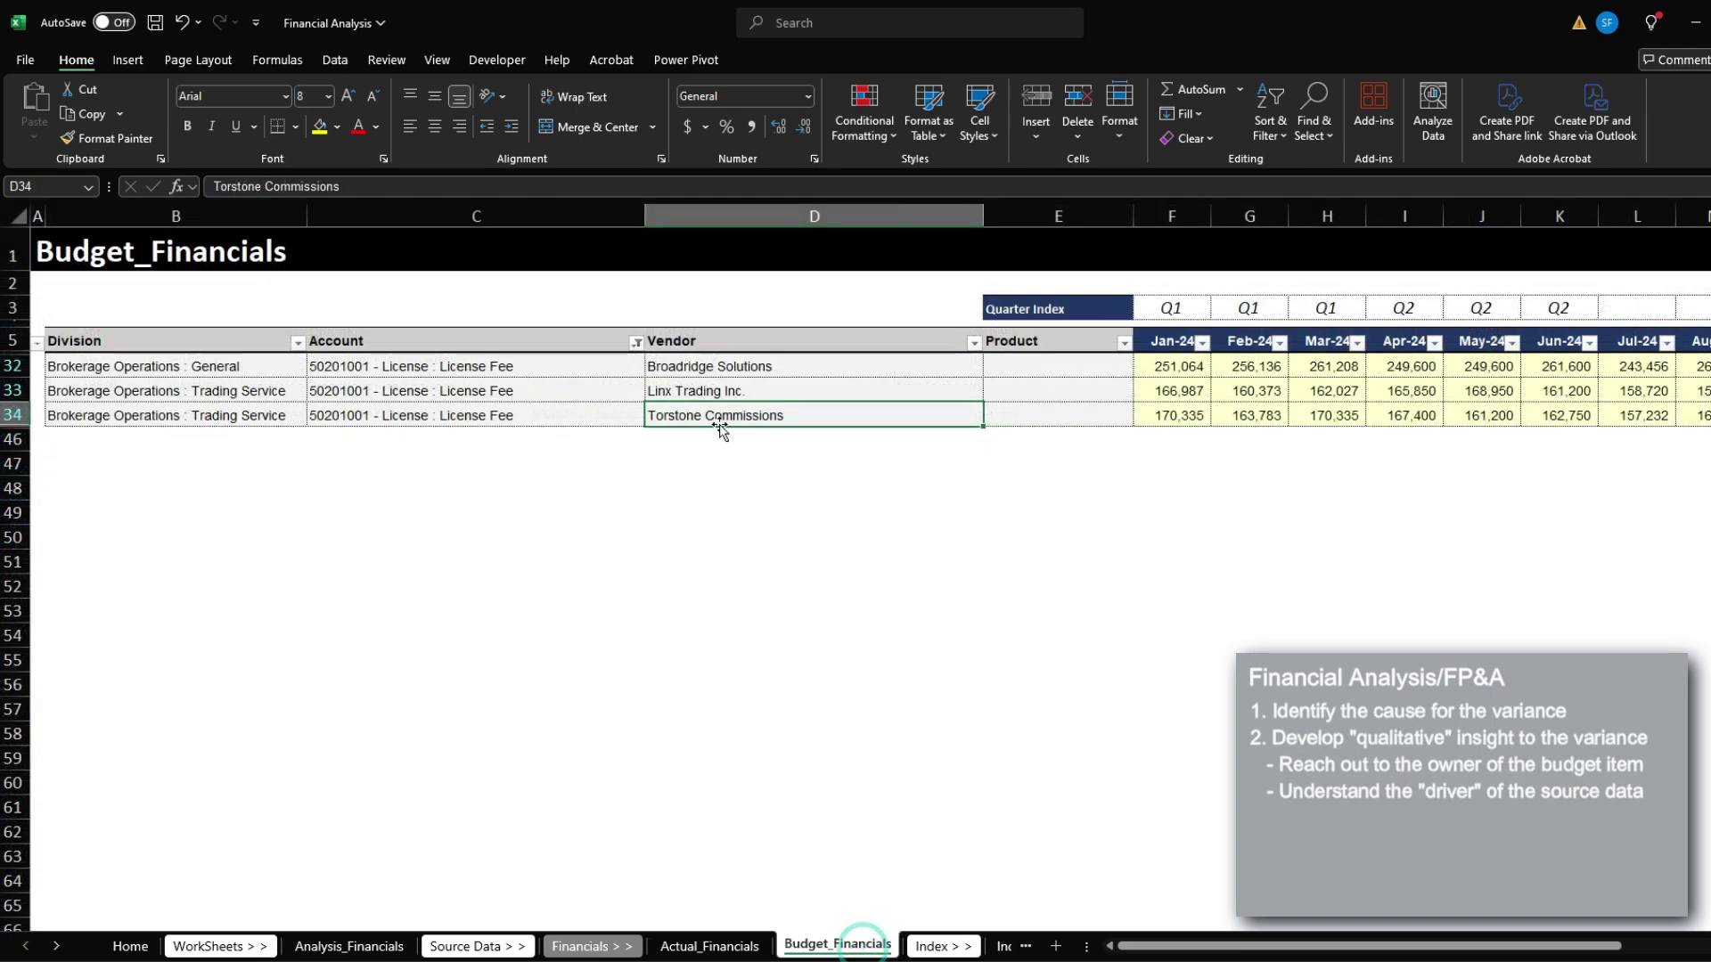
left_click(762, 419)
left_click(216, 414)
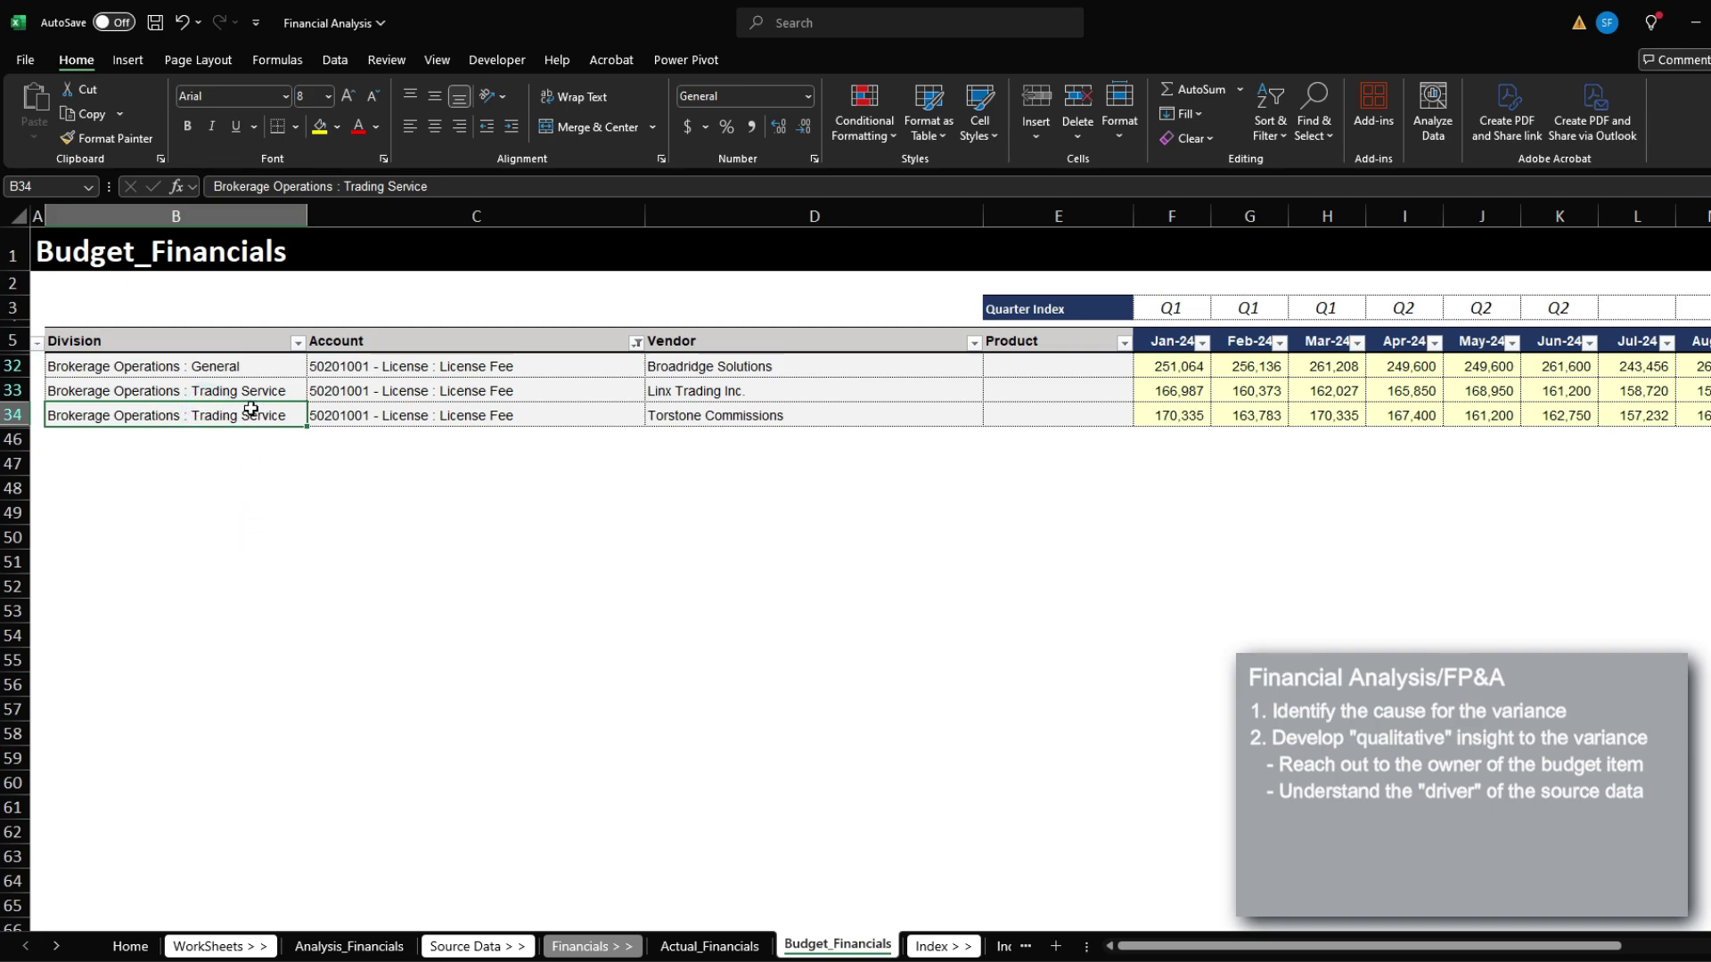
left_click(786, 414)
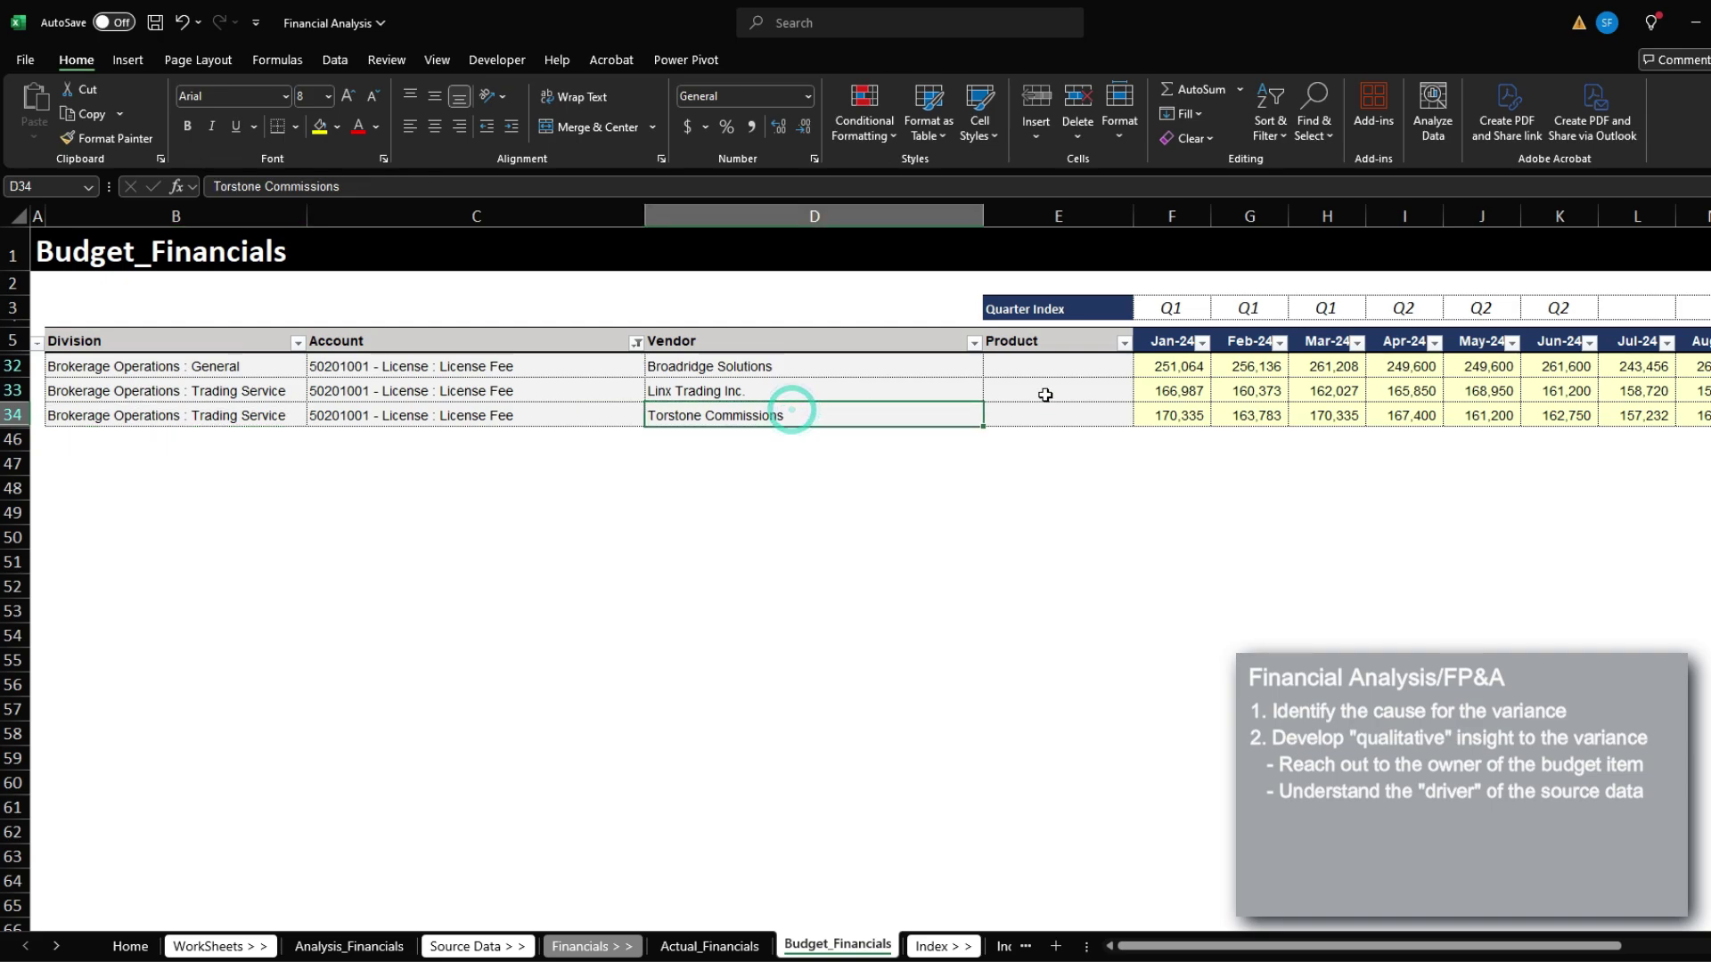
left_click_drag(1176, 410, 1569, 415)
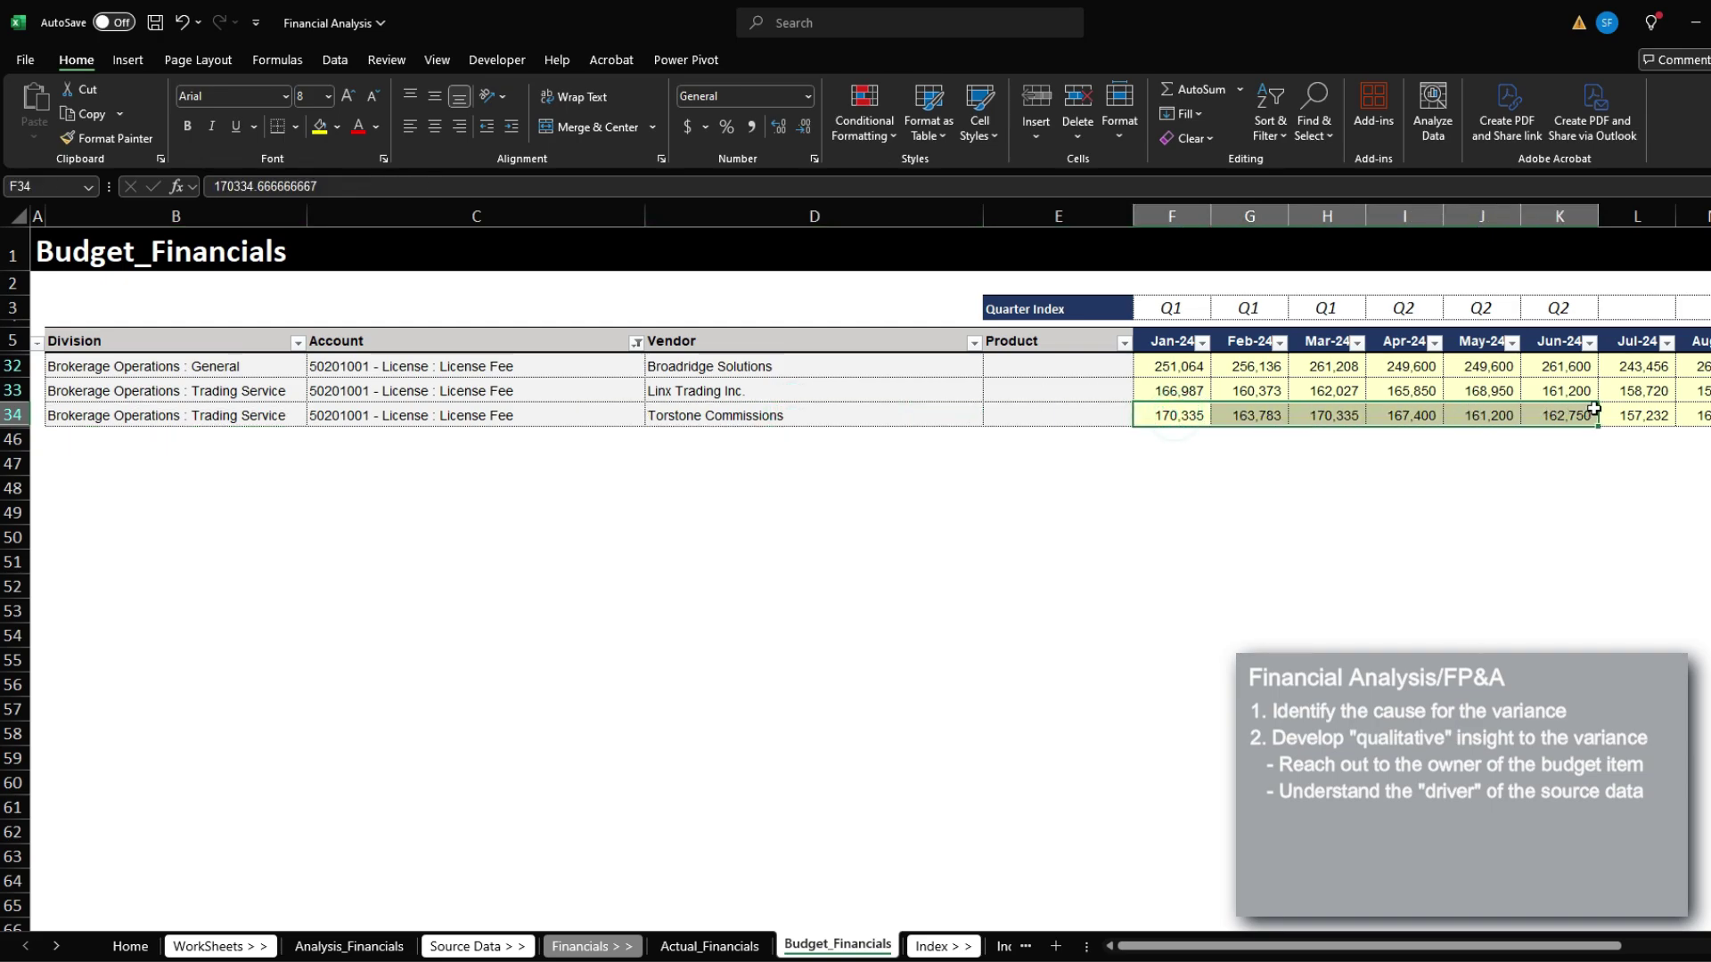
left_click(787, 419)
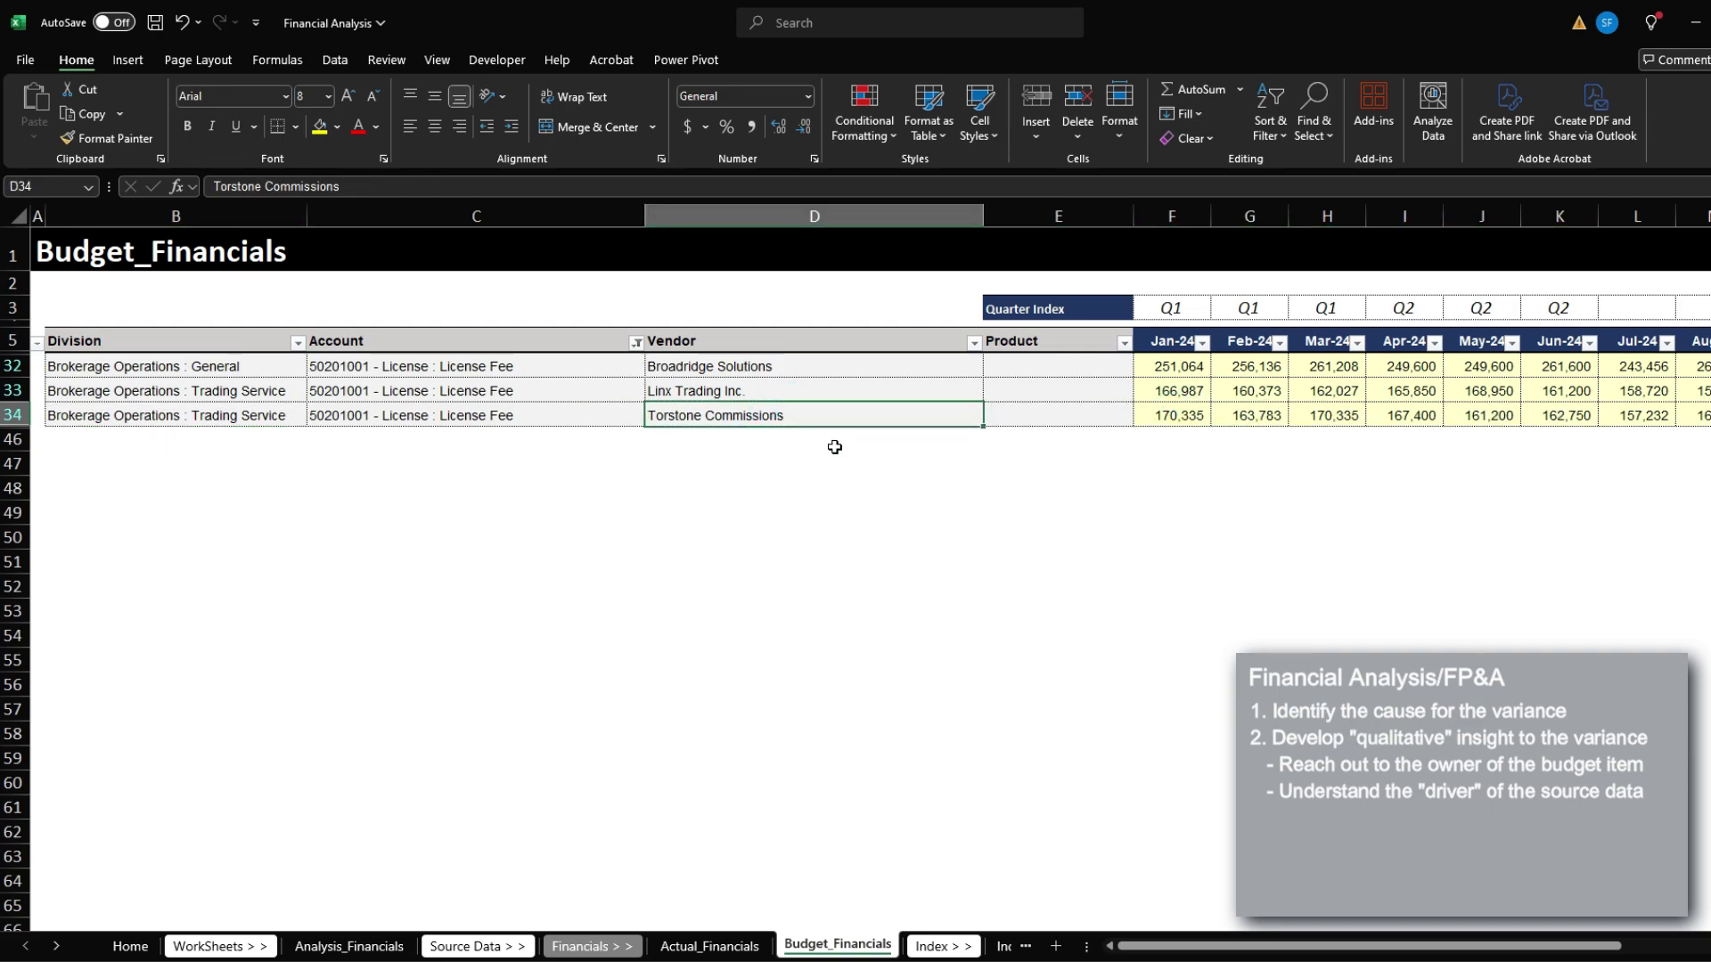
- Return to Analysis_Financials and select the License commentary cell K12
left_click(718, 955)
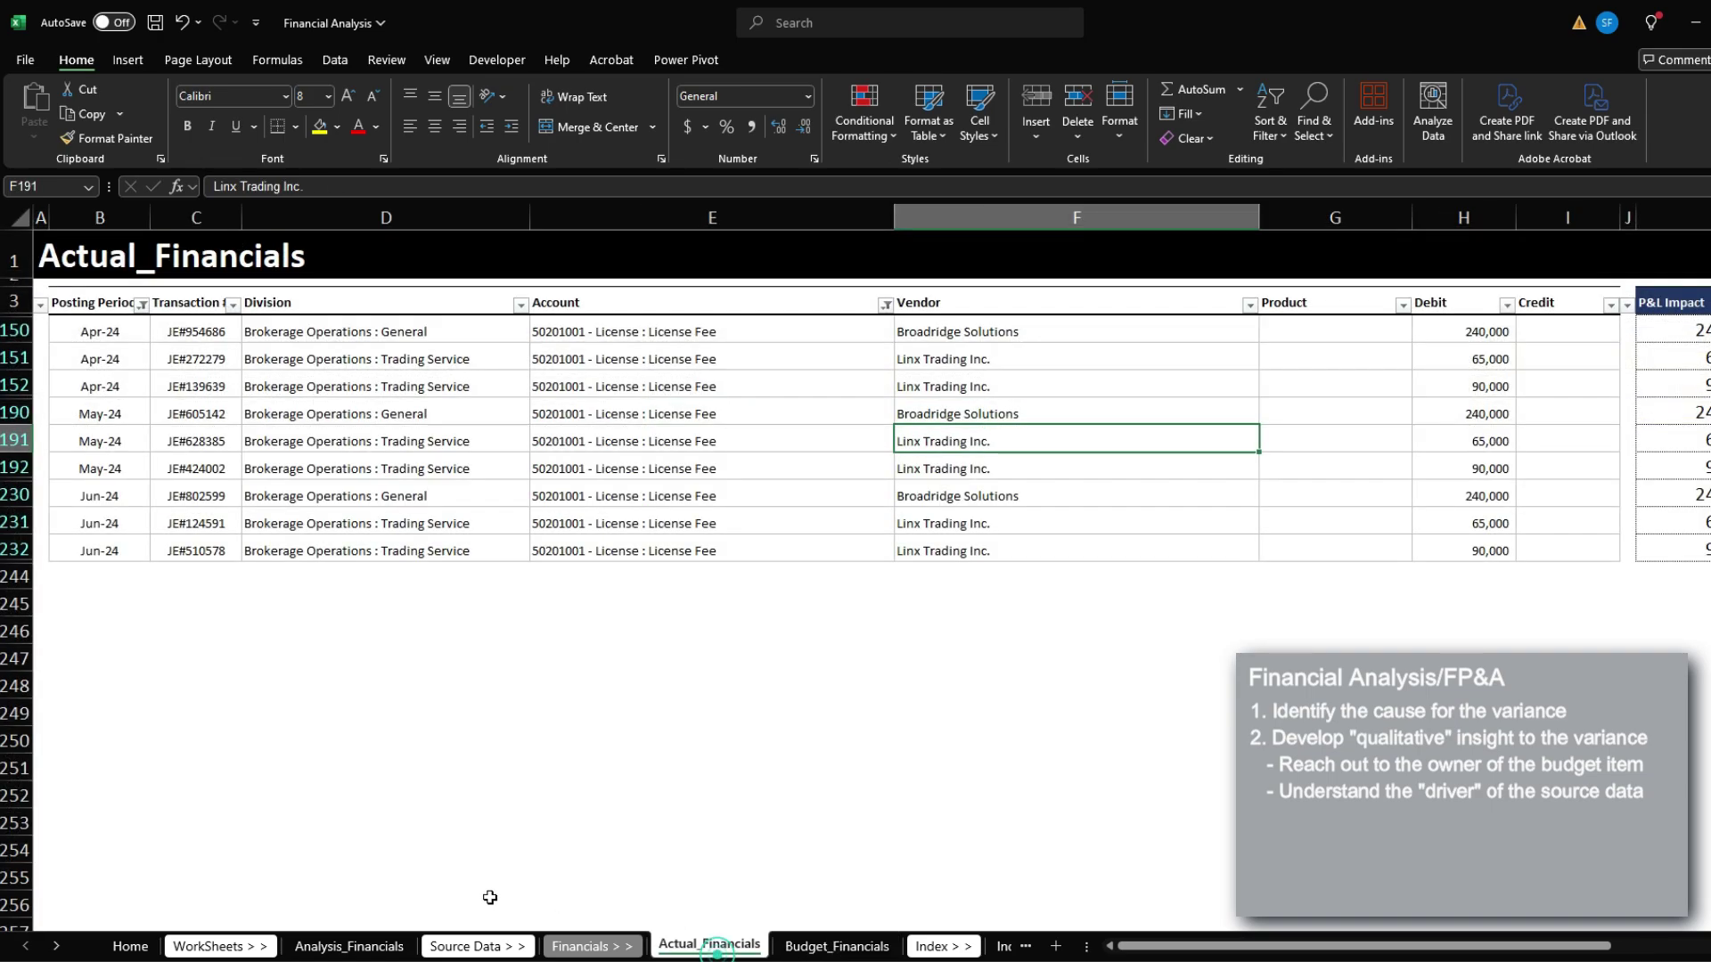
left_click(350, 946)
left_click(687, 440)
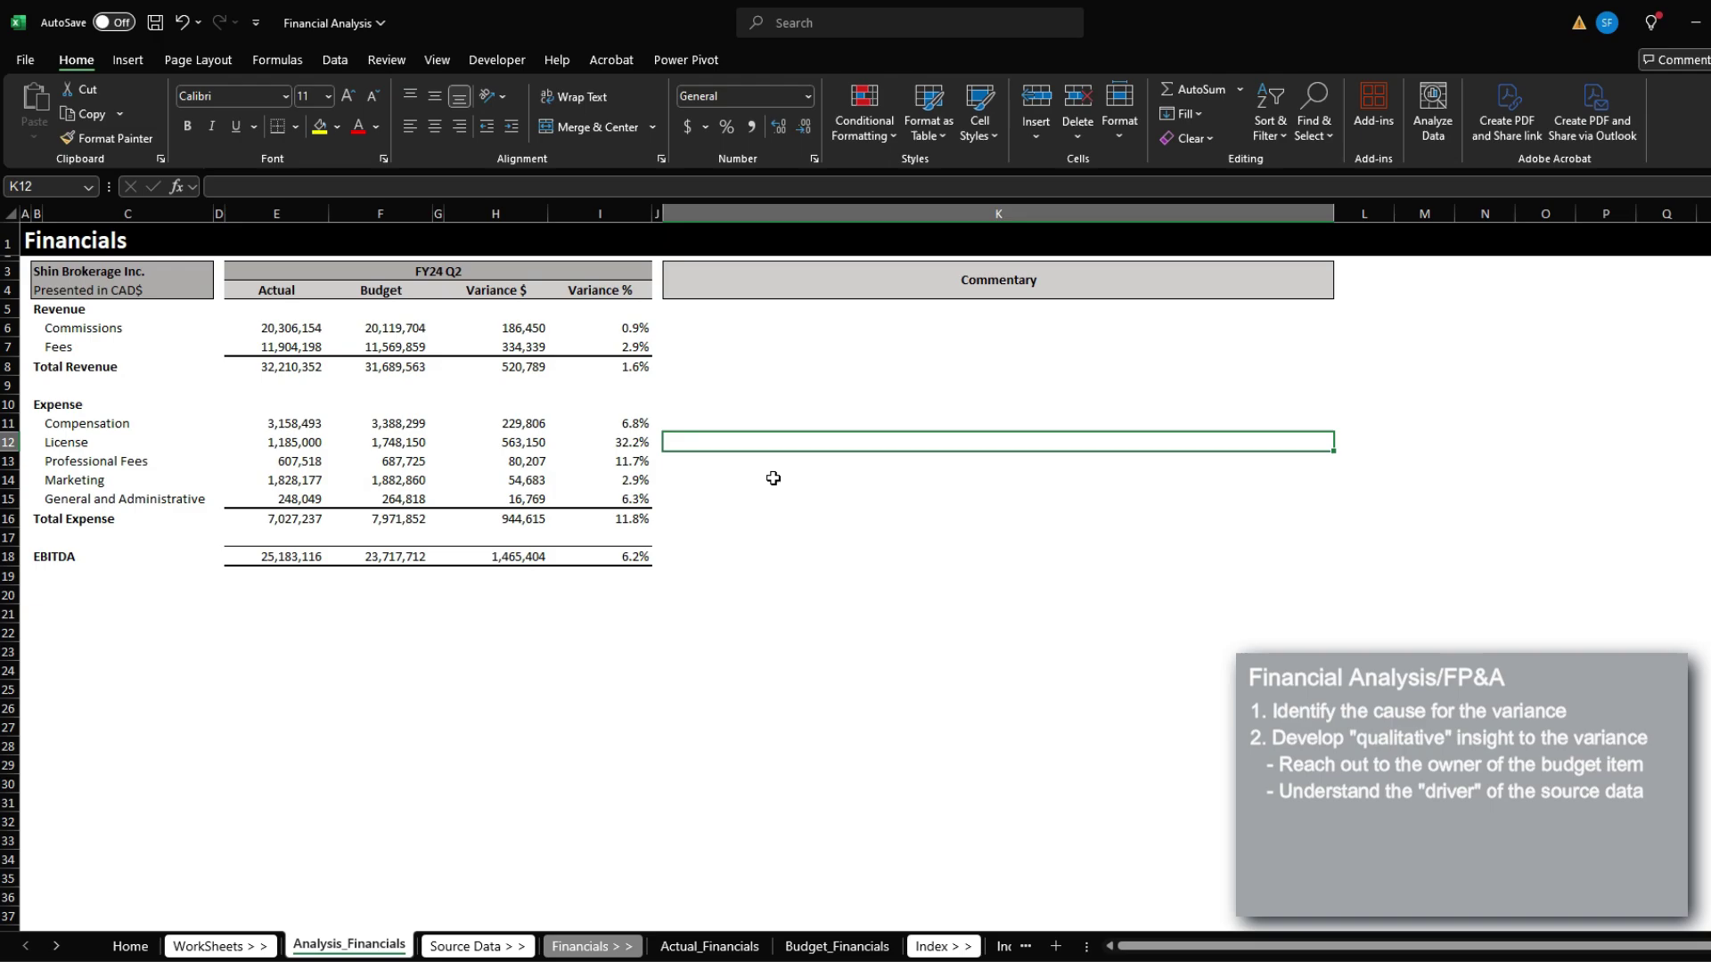
- In K12, note License Service with Torstone Commissions is delayed by the Trading Platform enhancement
left_click_drag(288, 440, 649, 442)
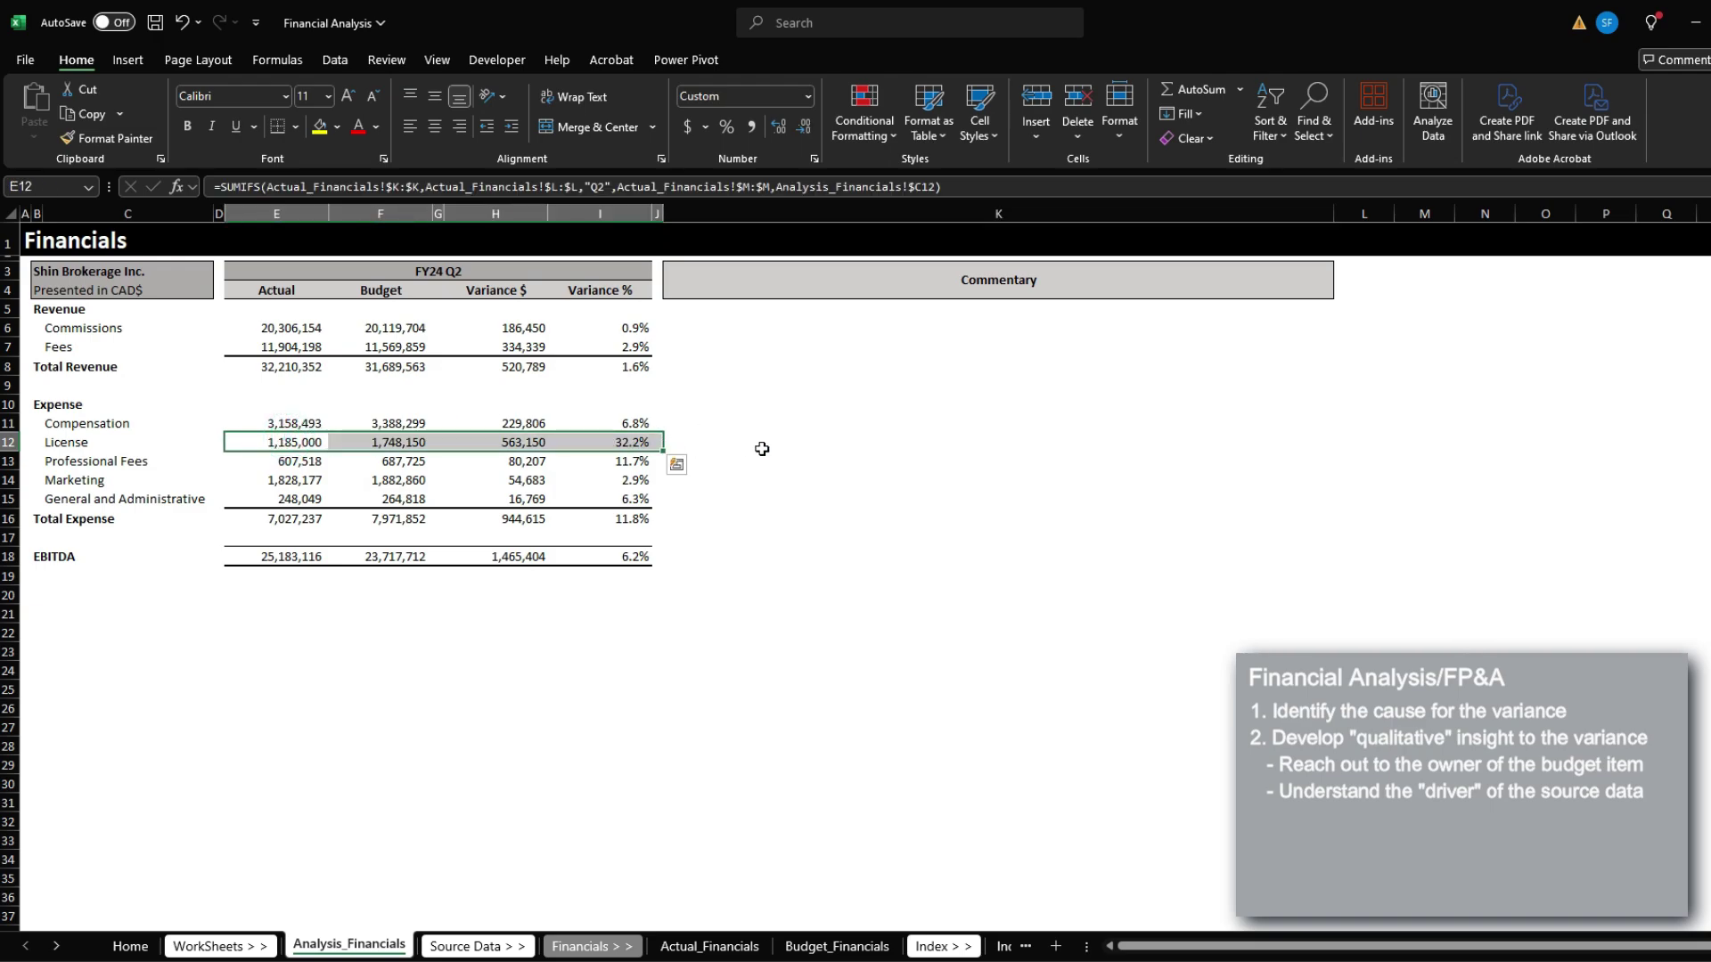
left_click(714, 443)
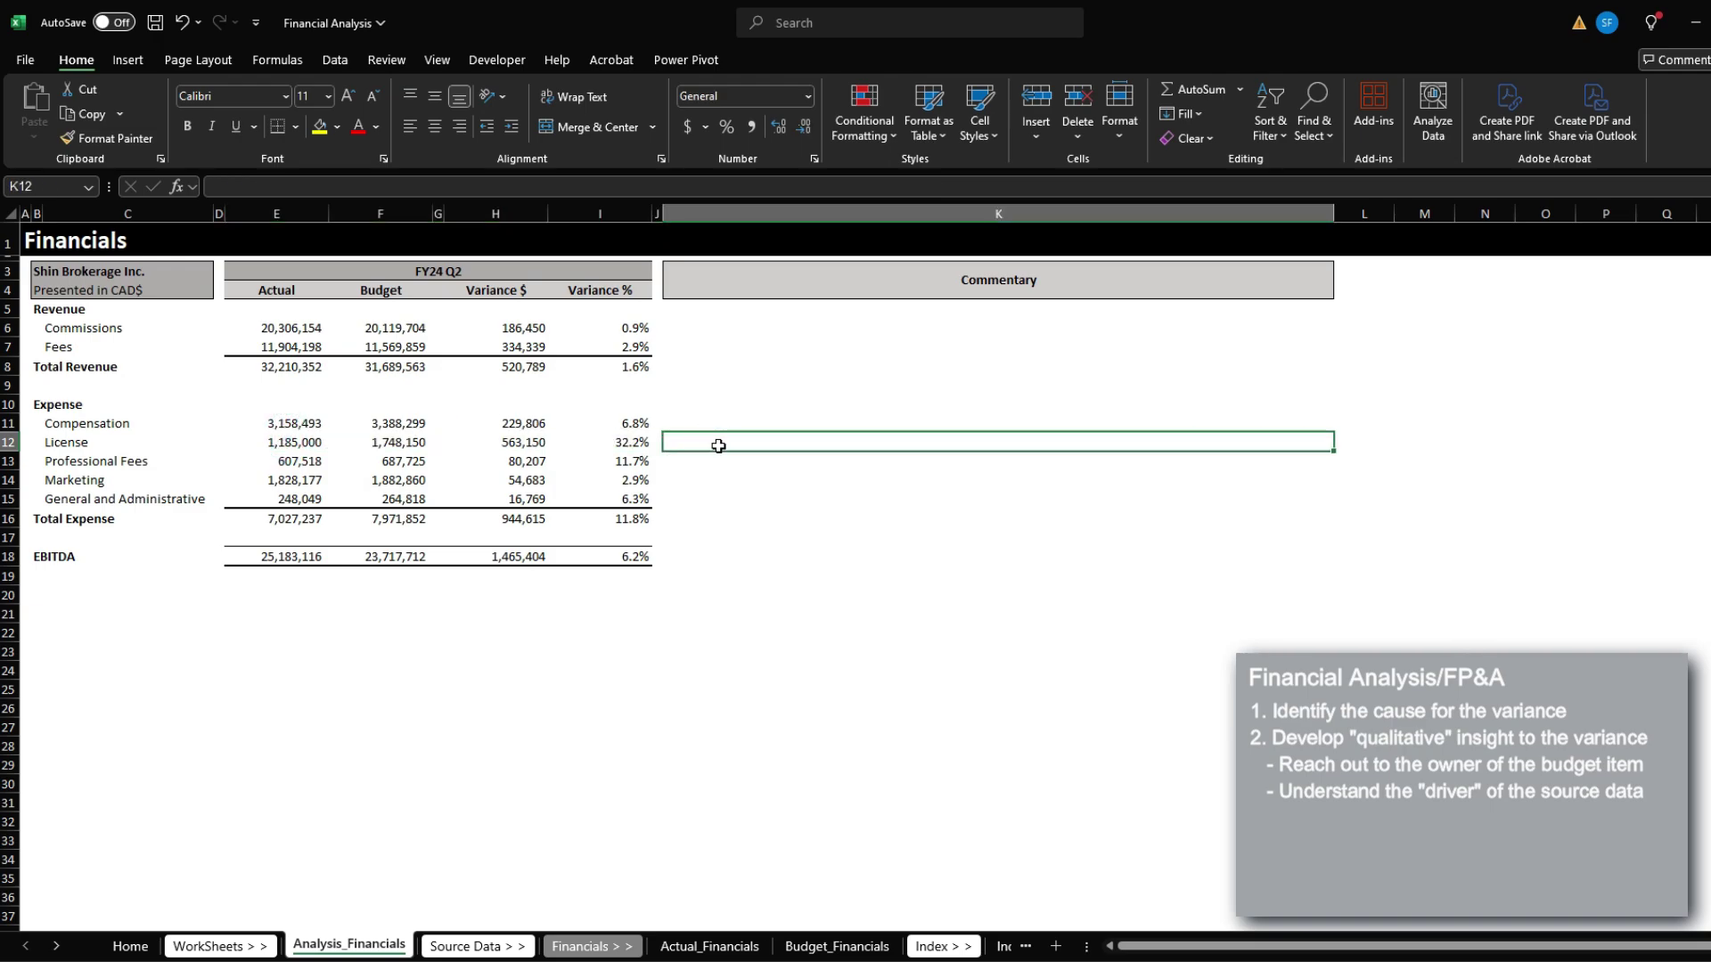
type("L")
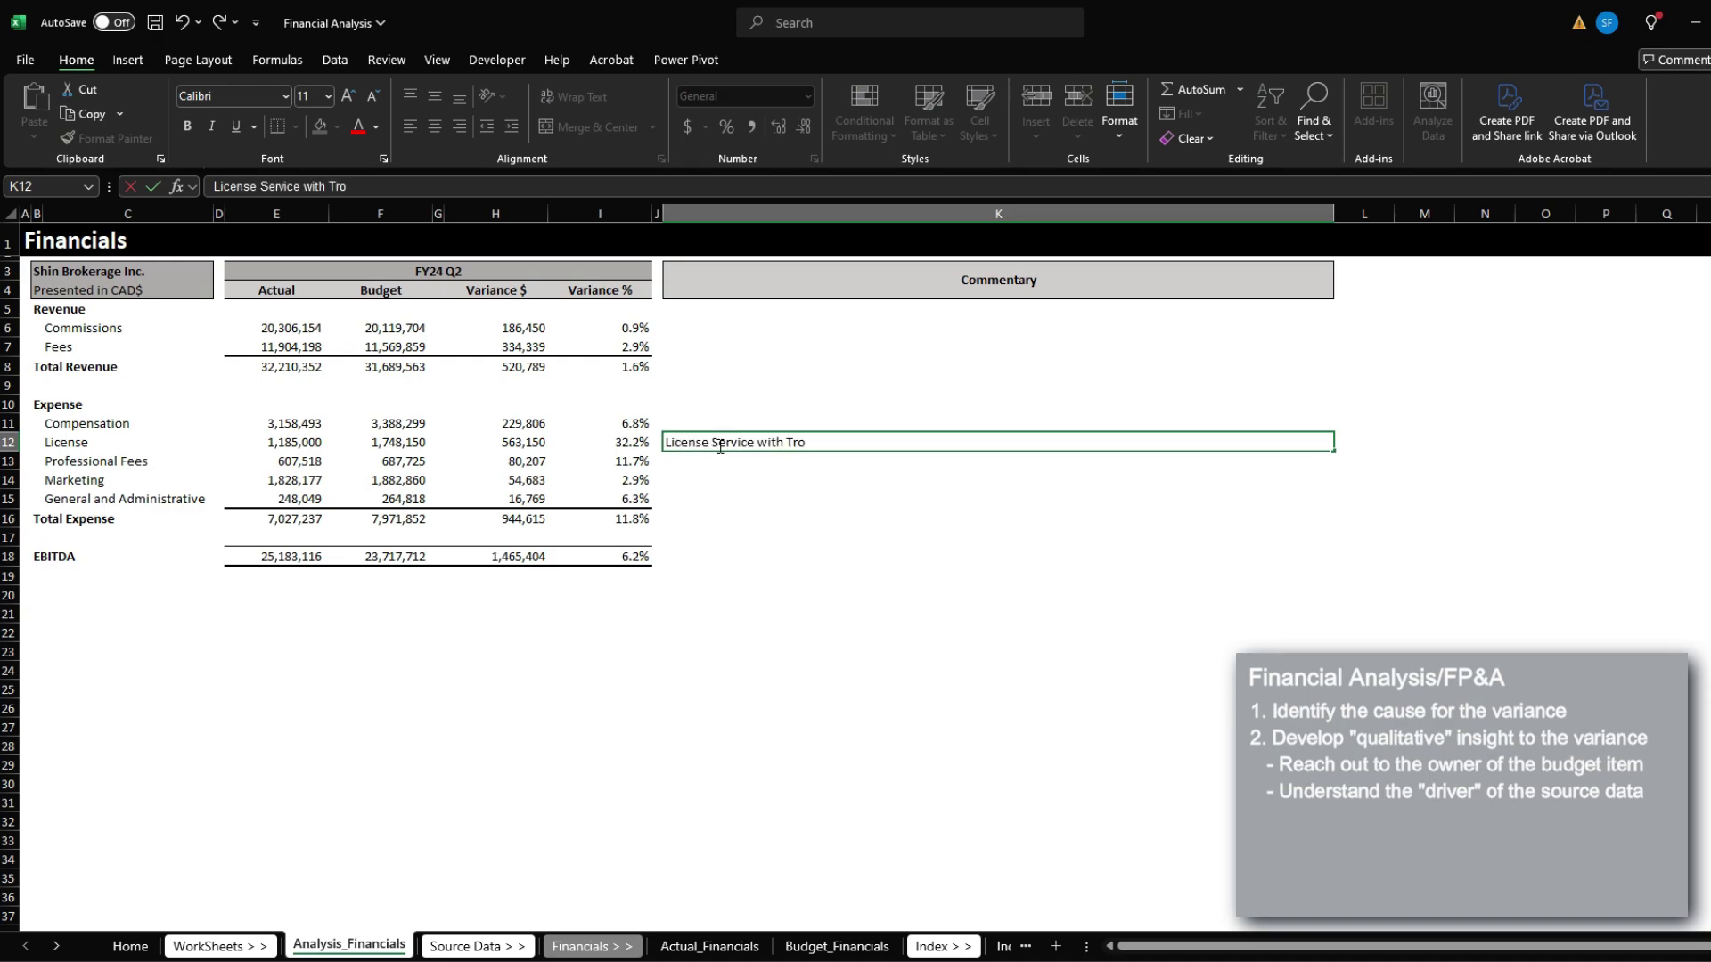
type("icense Service with Torstone Commissions have not yet started because of the delay in the")
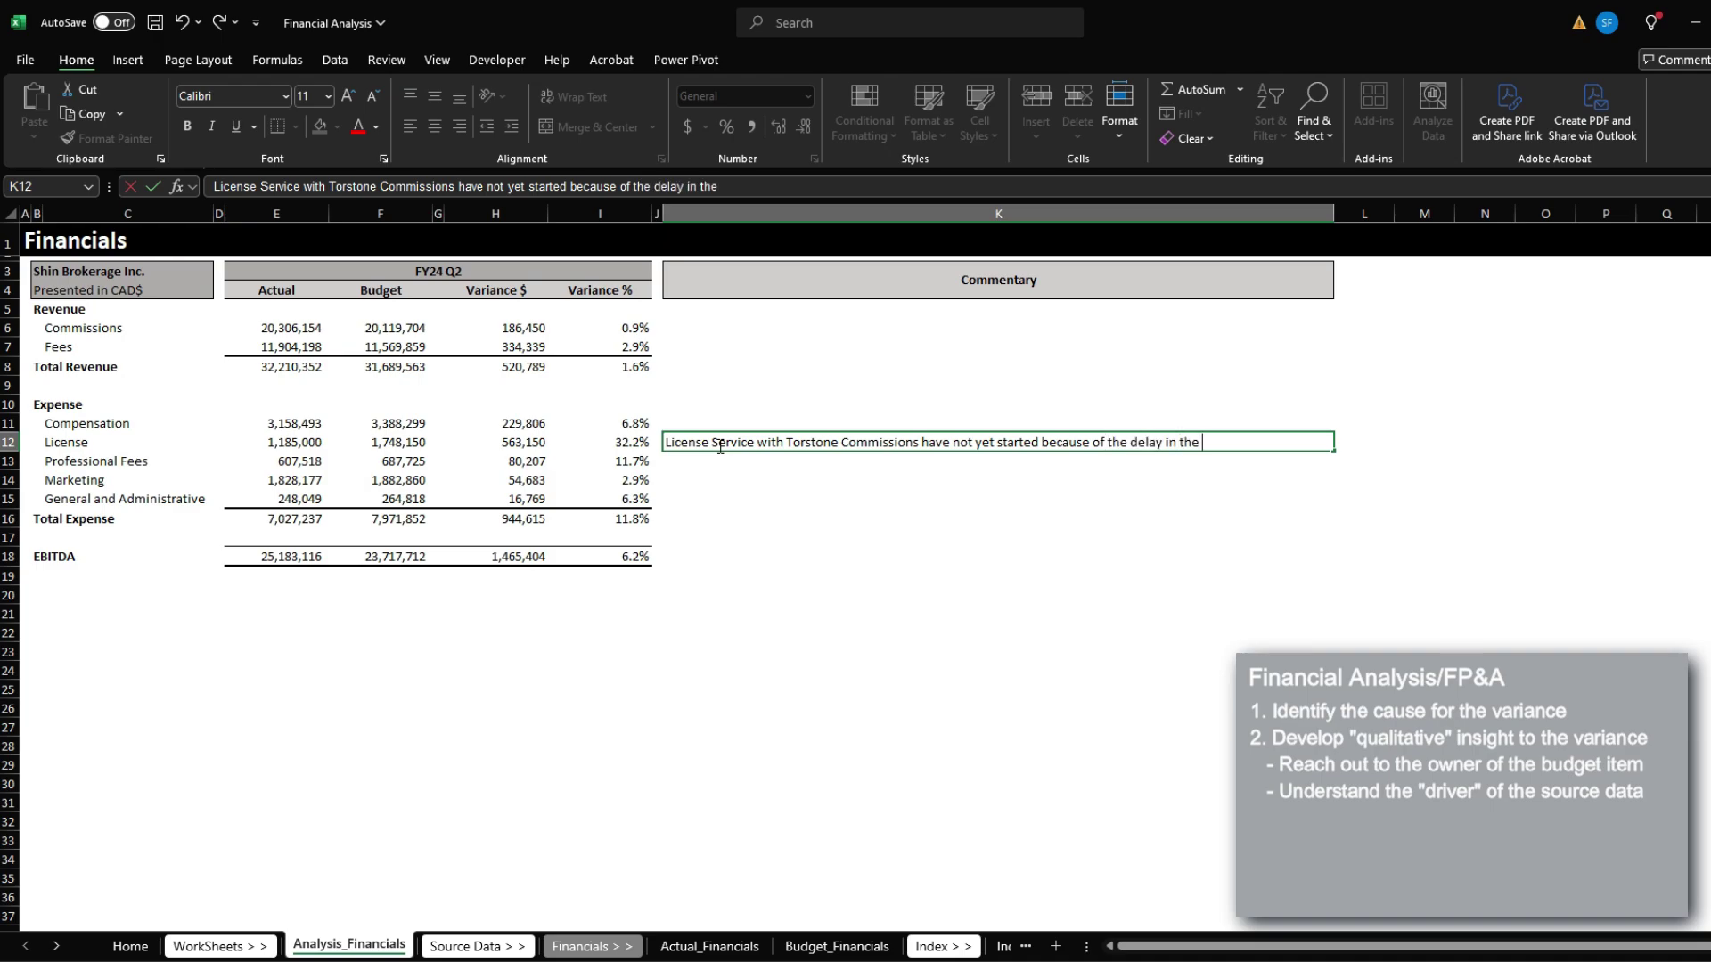
type("rading Platform enhancement initiative")
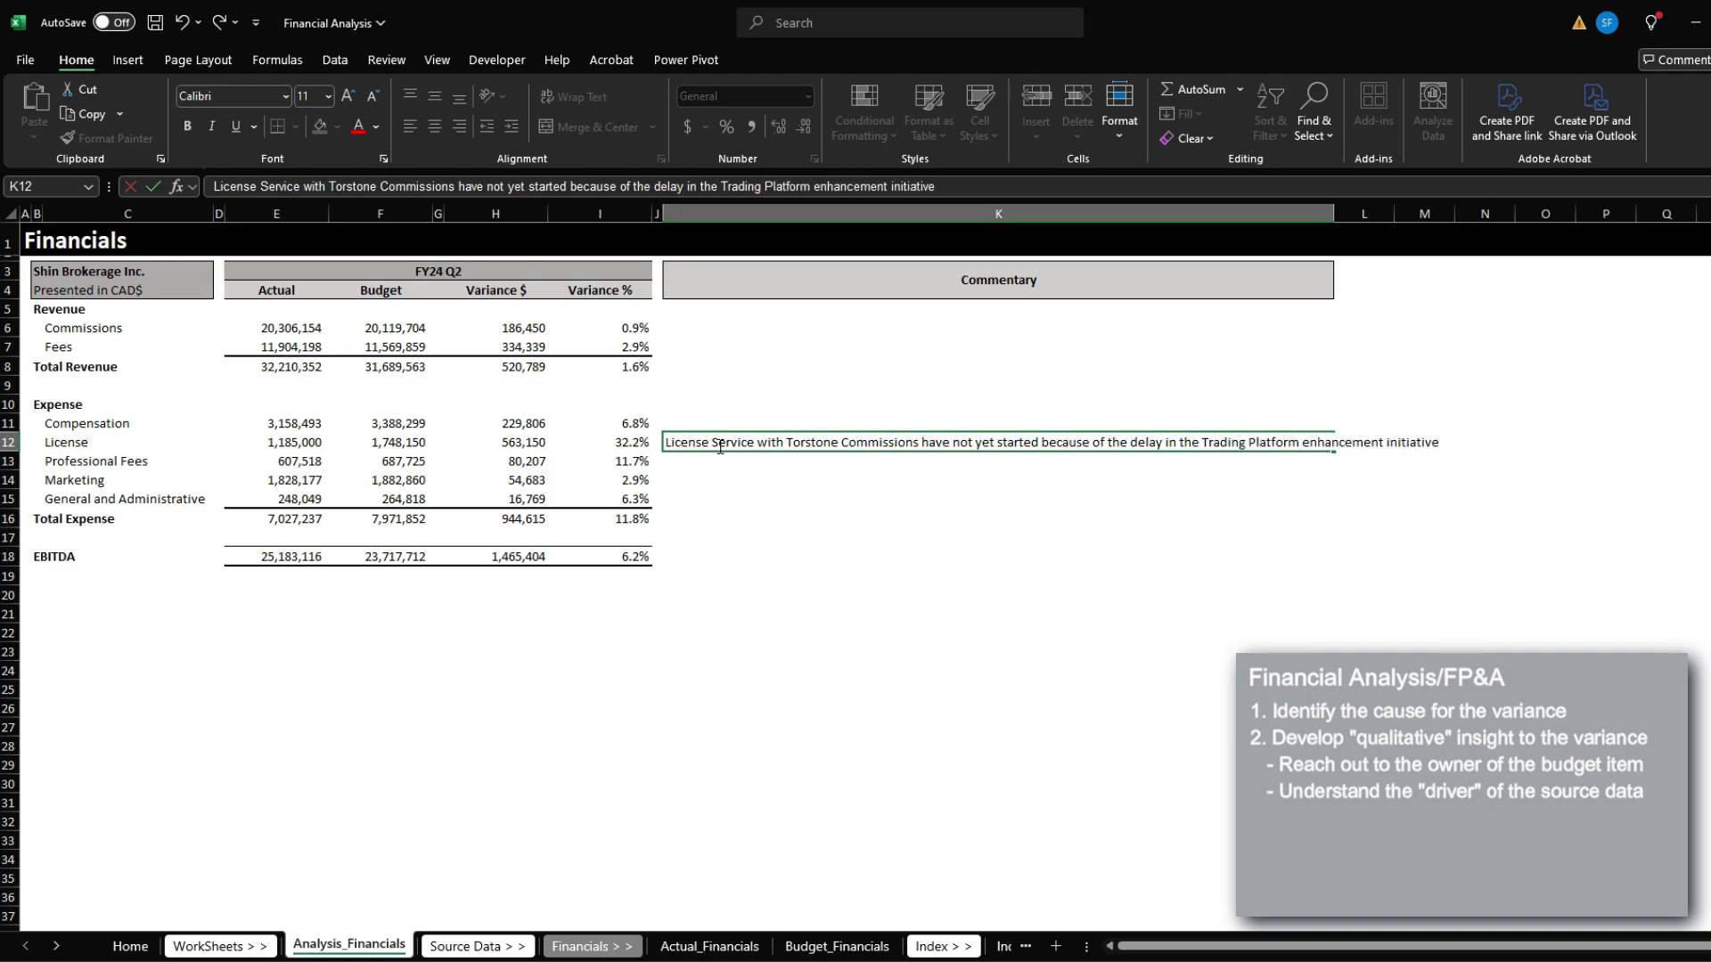
key("ctrl+Return")
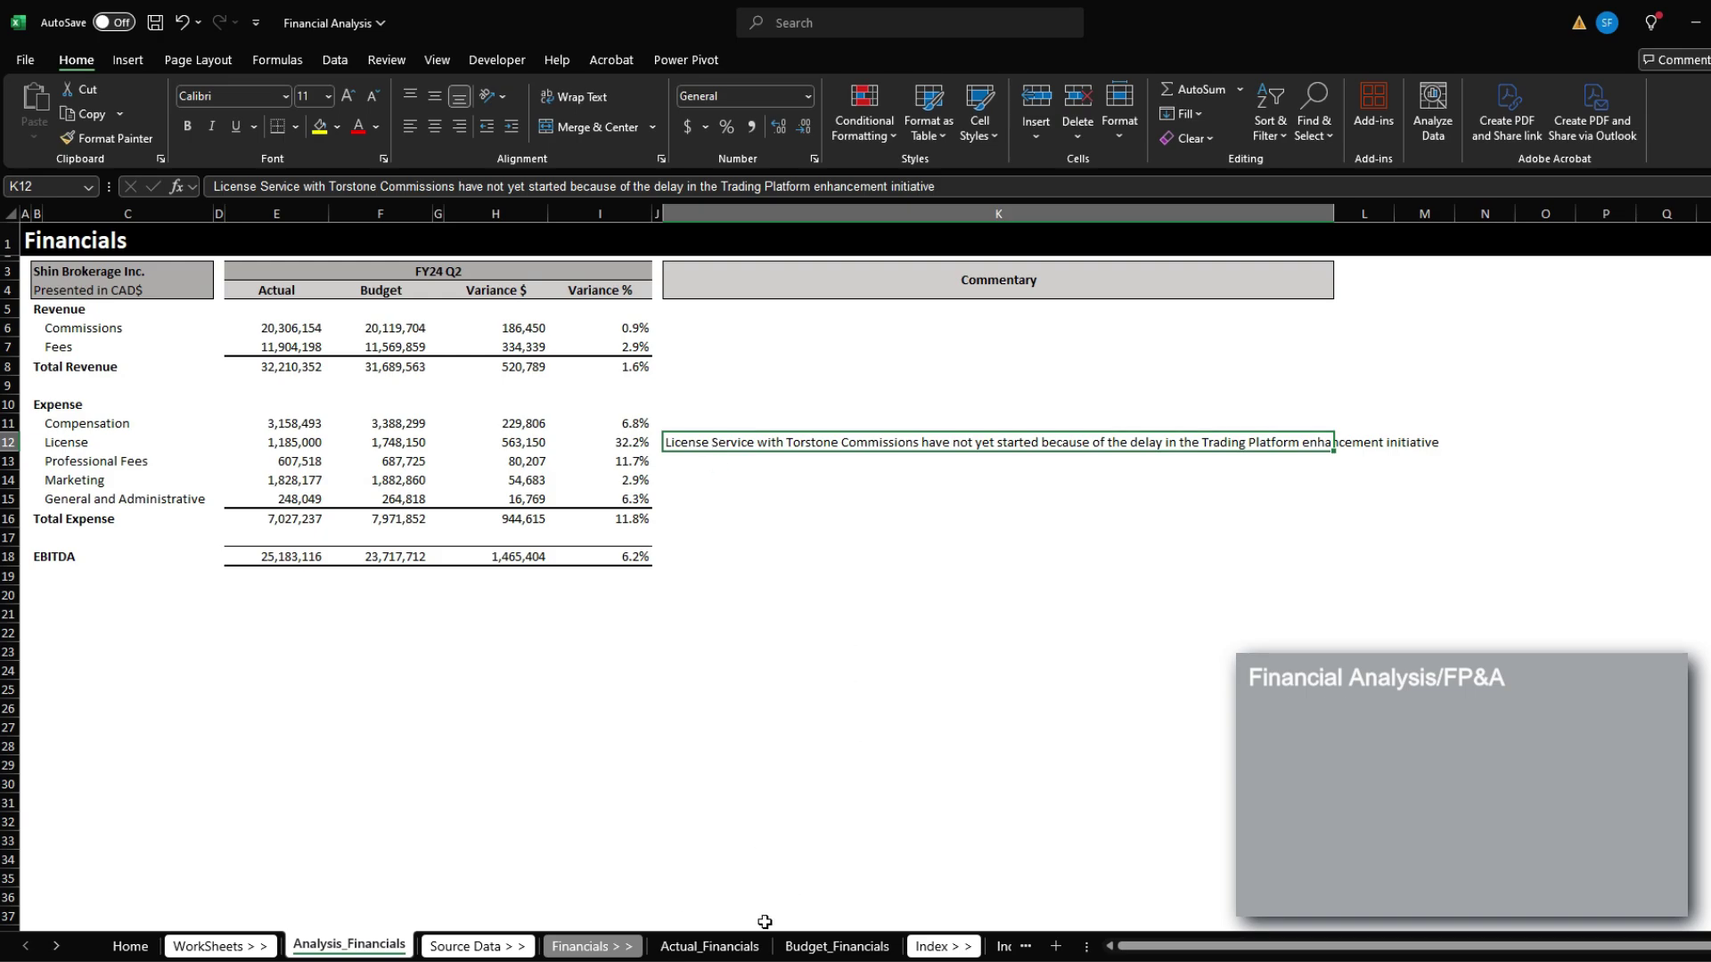
left_click(747, 945)
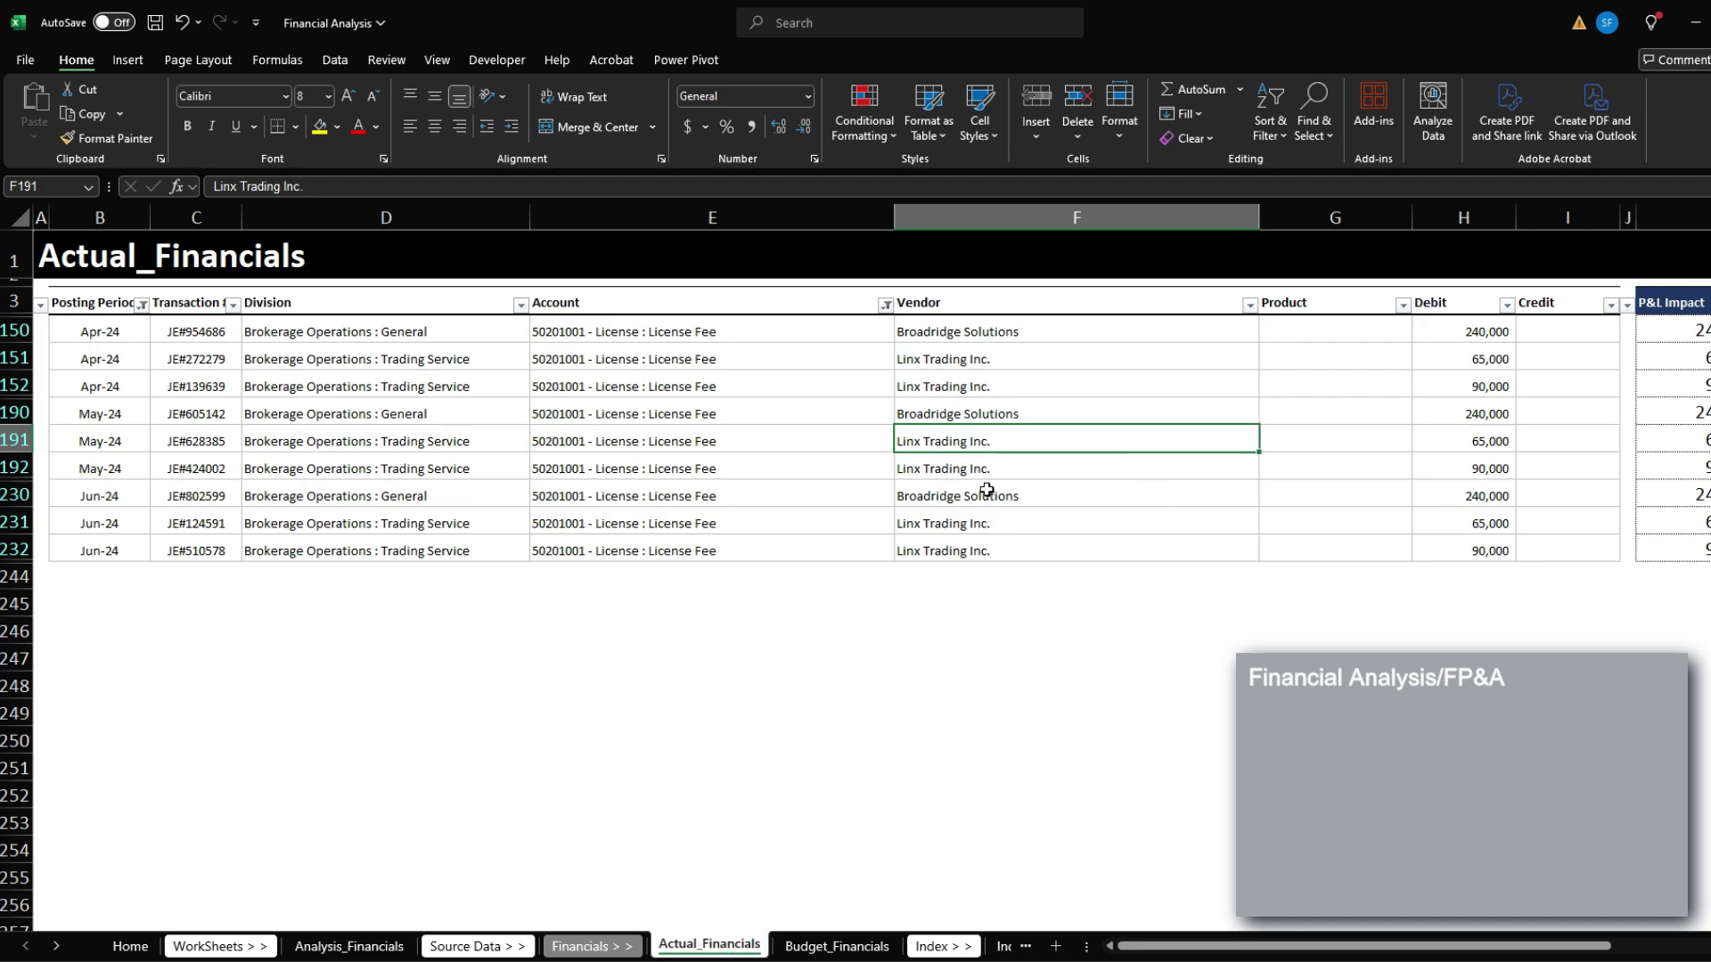
left_click_drag(119, 445, 1418, 547)
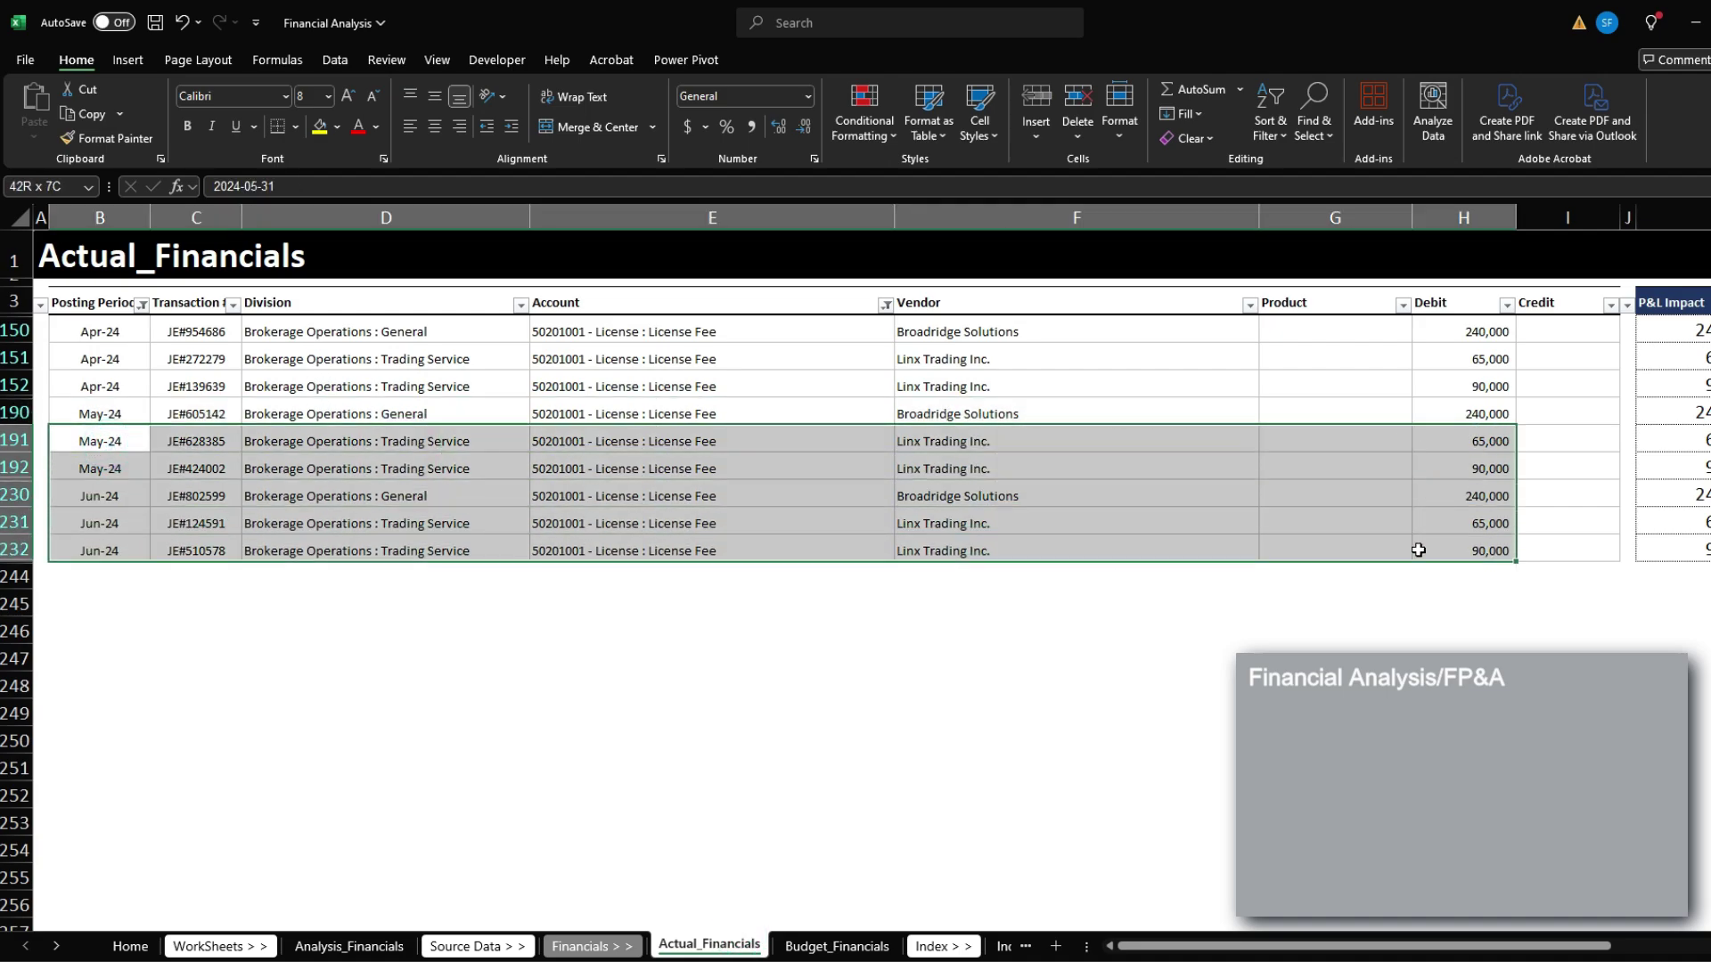
left_click(1007, 434)
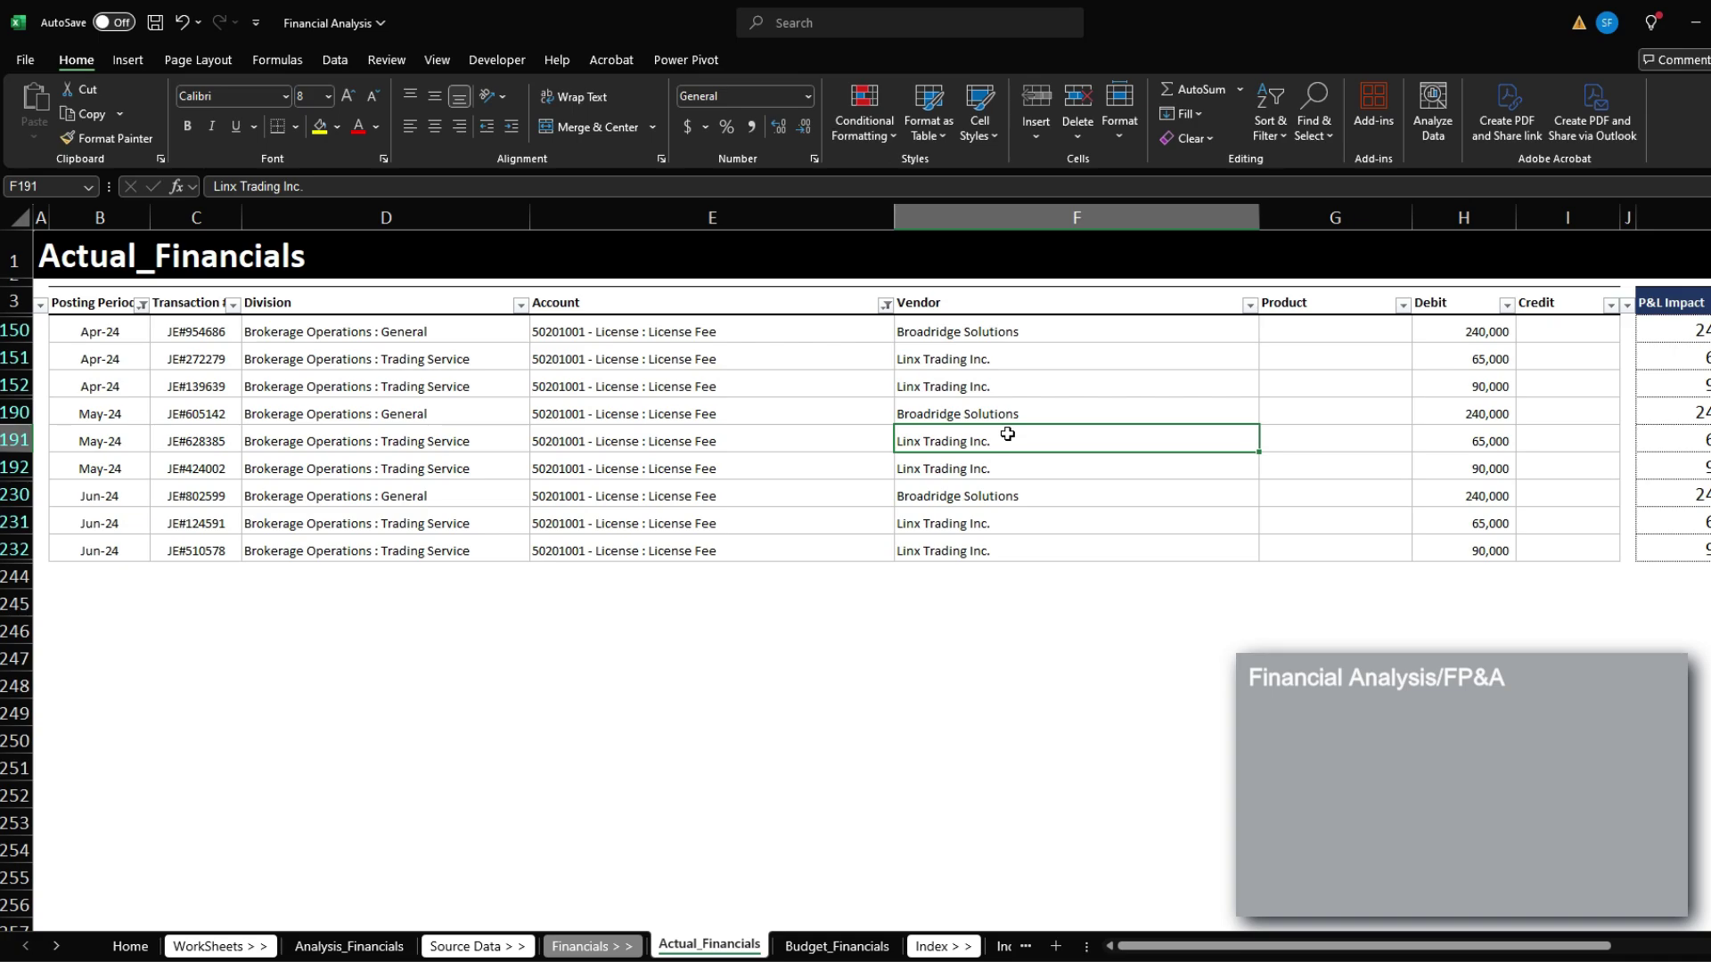
left_click_drag(1464, 440, 1462, 459)
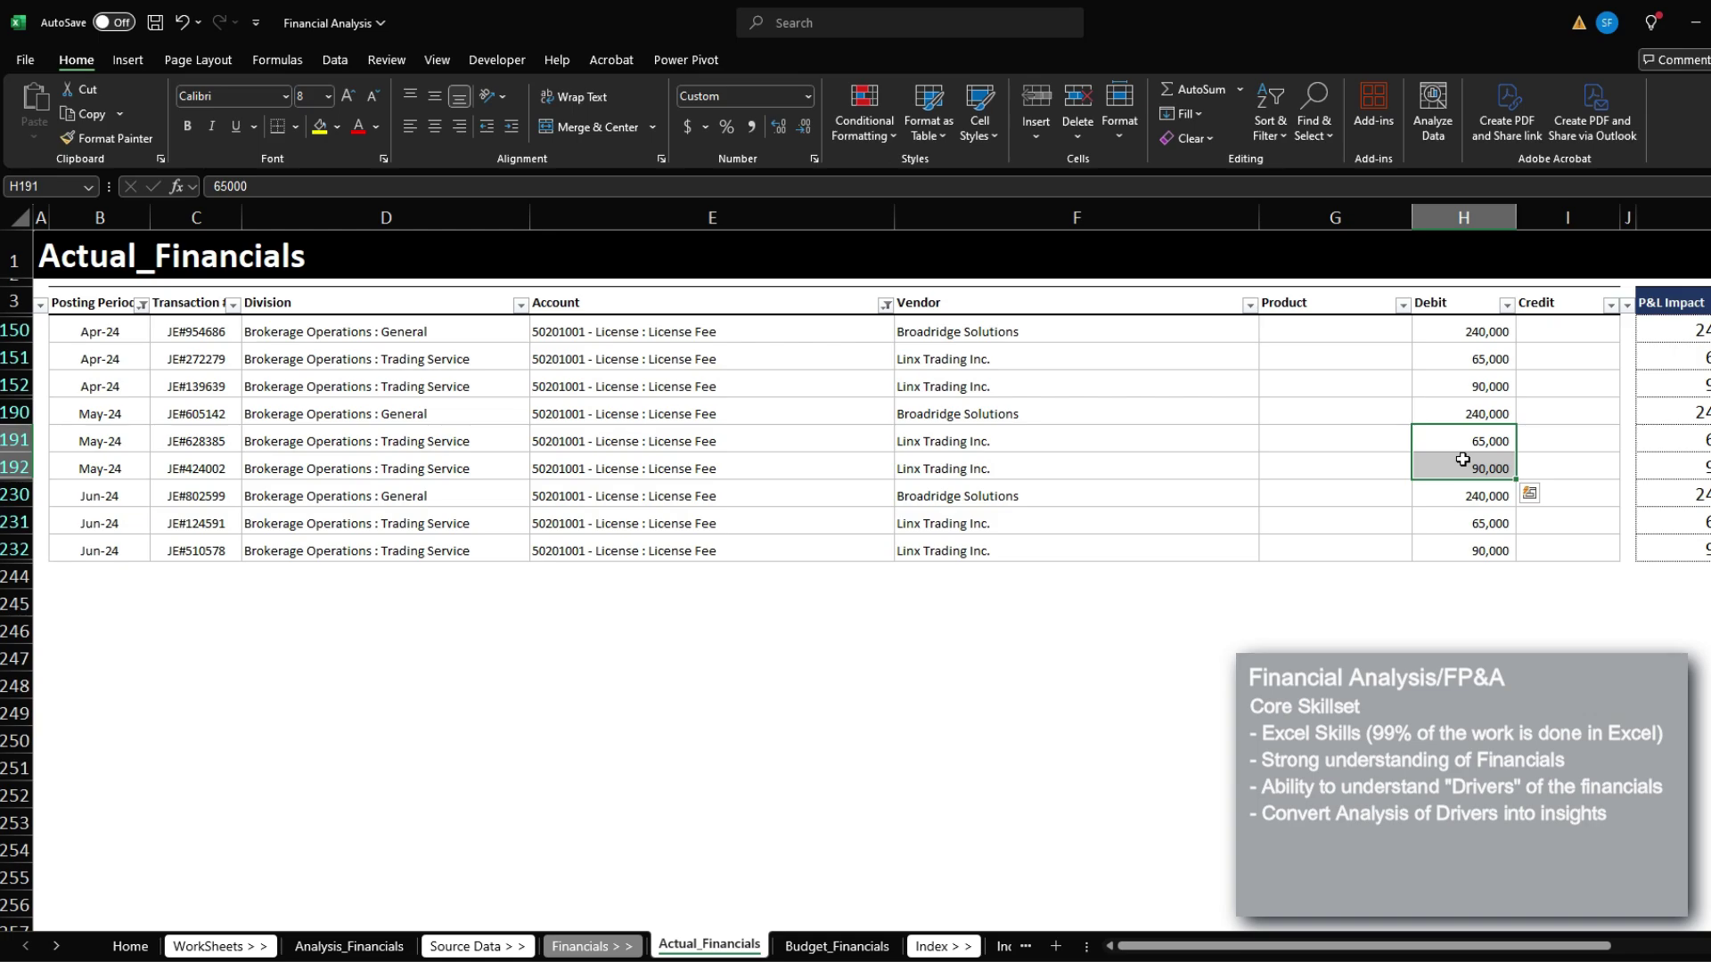
left_click(349, 945)
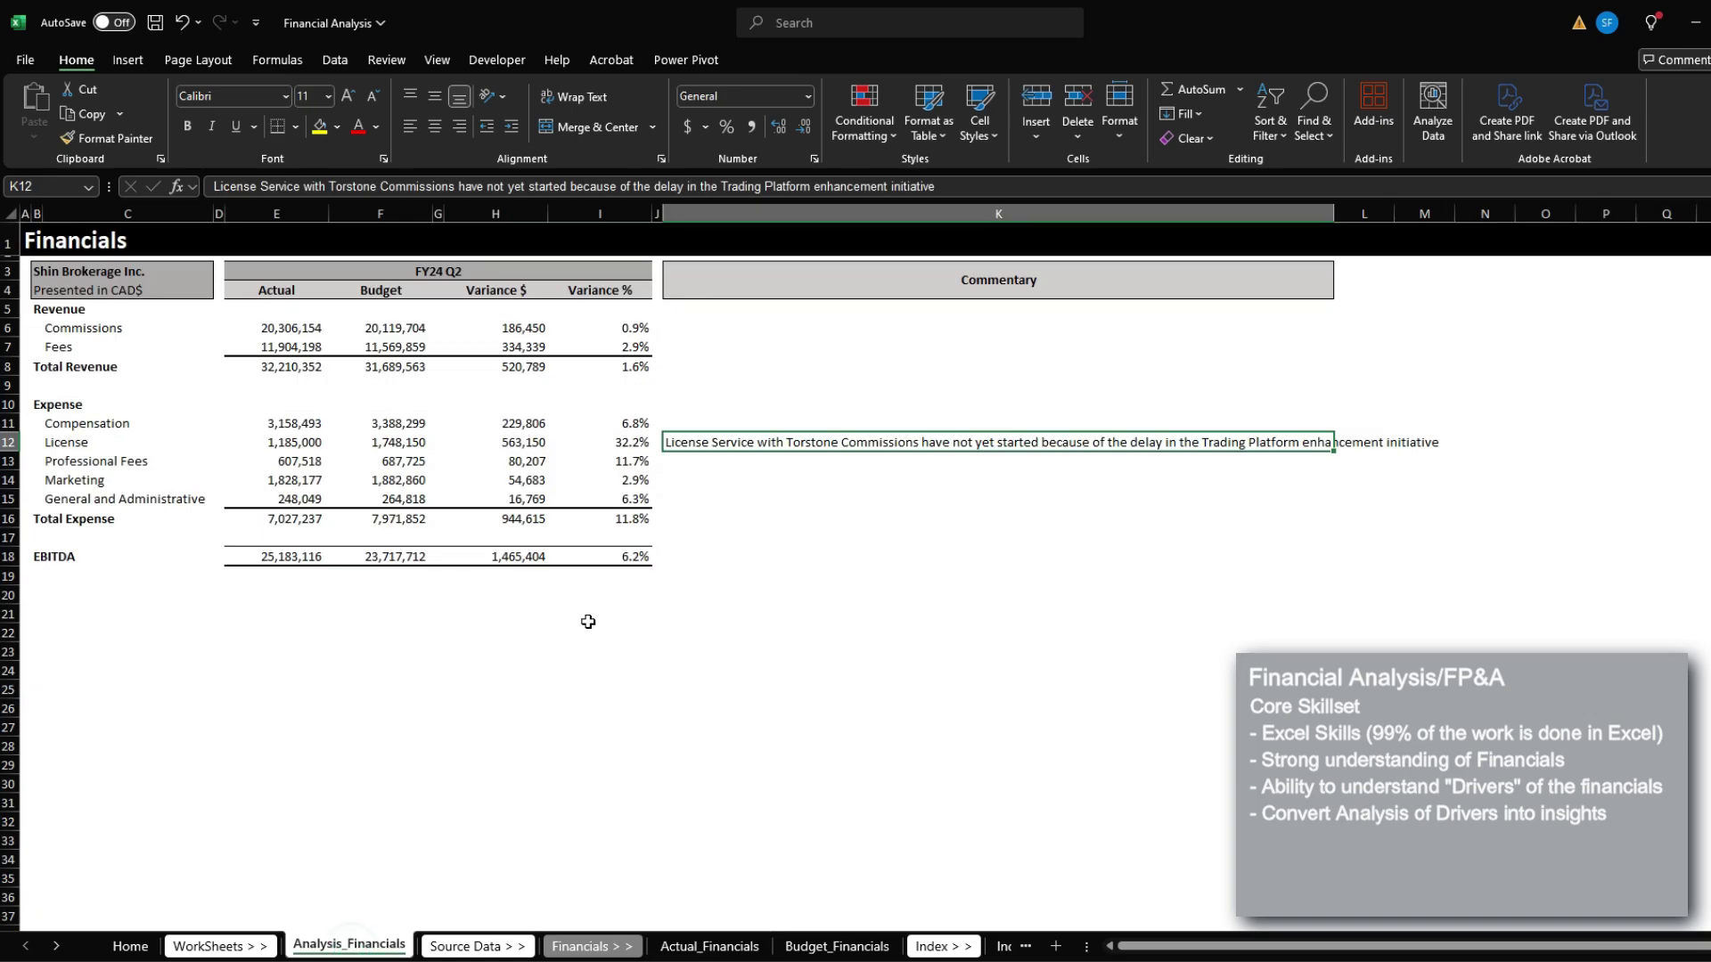